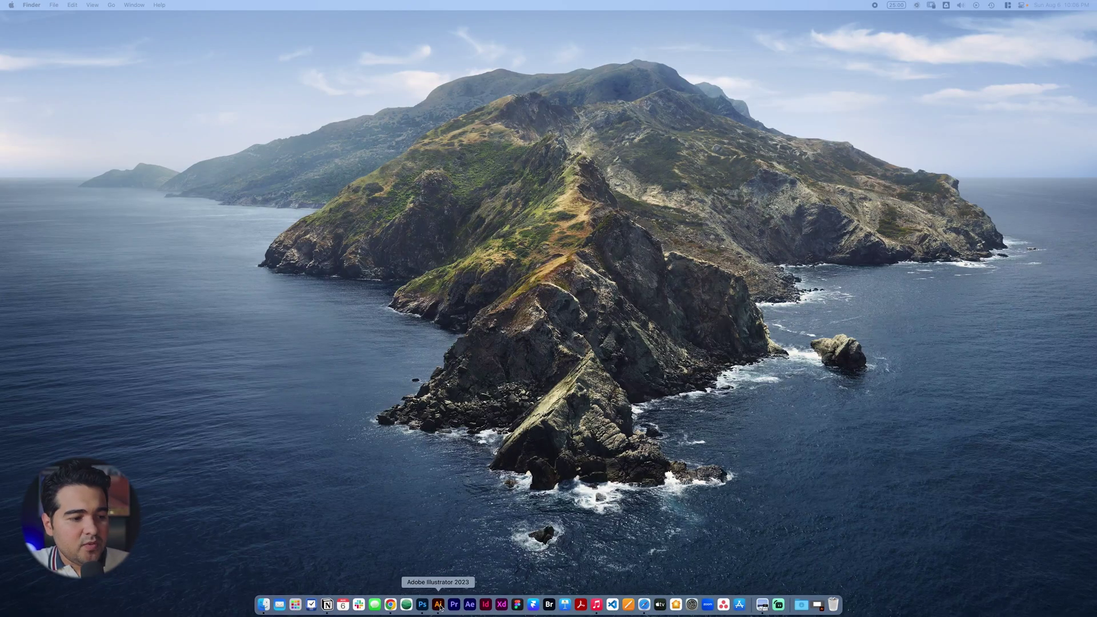
# Switch to Illustrator and draw a wavy curve about 2094 px wide across the artboard with the Curvature tool, dipping before rising past the far edge.
pyautogui.click(439, 604)
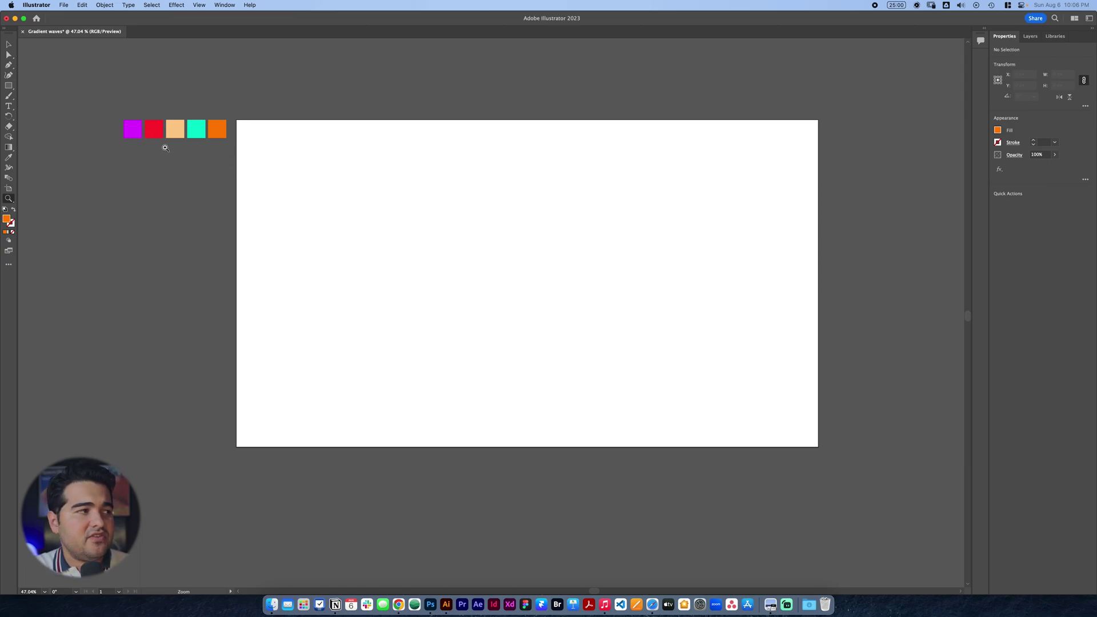
pyautogui.hotkey('shift', '`')
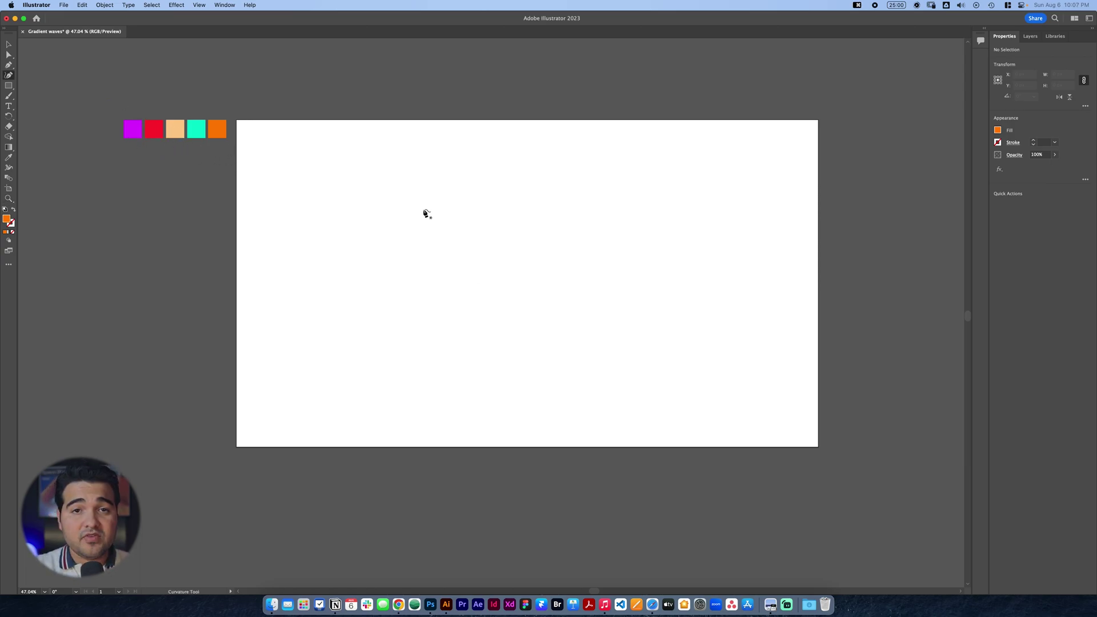
pyautogui.click(218, 324)
pyautogui.click(329, 345)
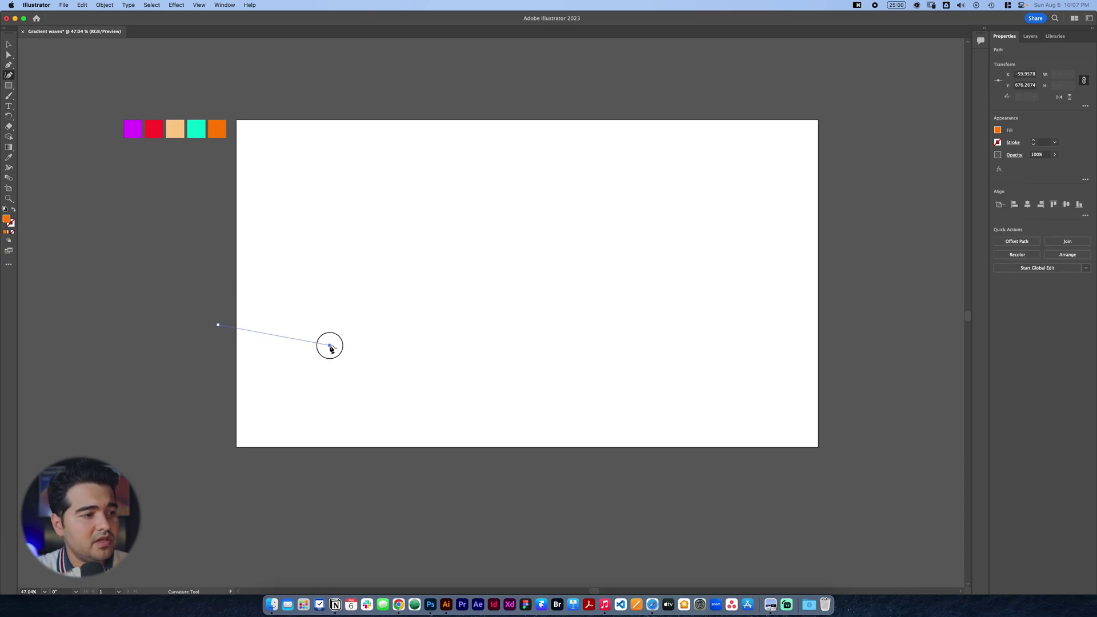
pyautogui.click(396, 386)
pyautogui.click(494, 411)
pyautogui.click(709, 289)
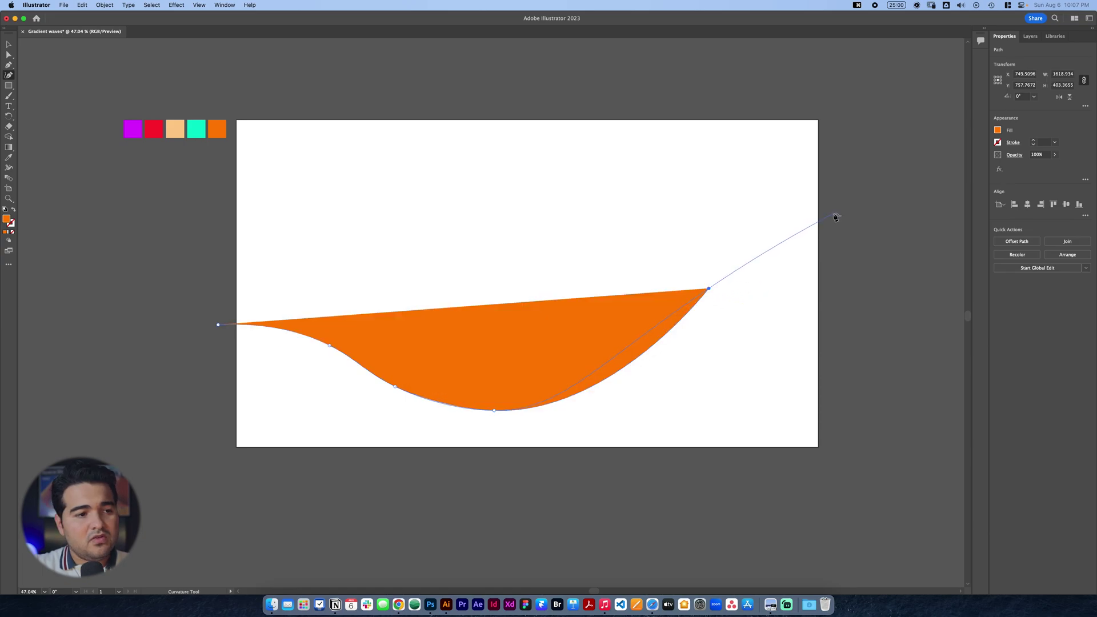
pyautogui.click(764, 233)
pyautogui.click(853, 218)
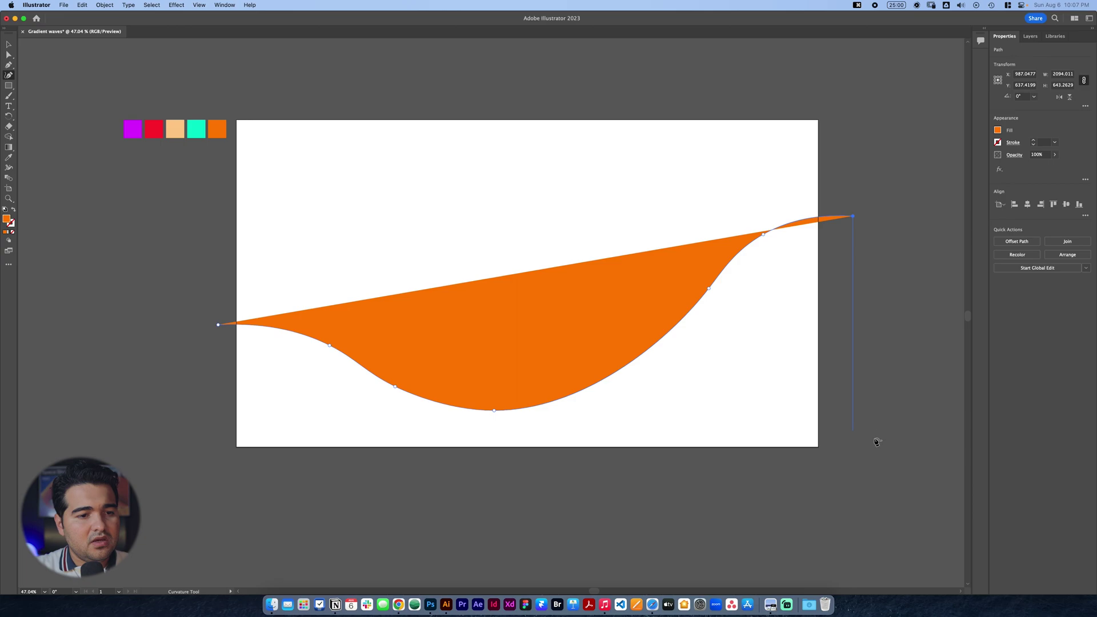
# Extend the curve below the artboard and close it into a filled orange wave shape about 2105 by 806 px, then deselect it.
pyautogui.click(854, 460)
pyautogui.click(223, 460)
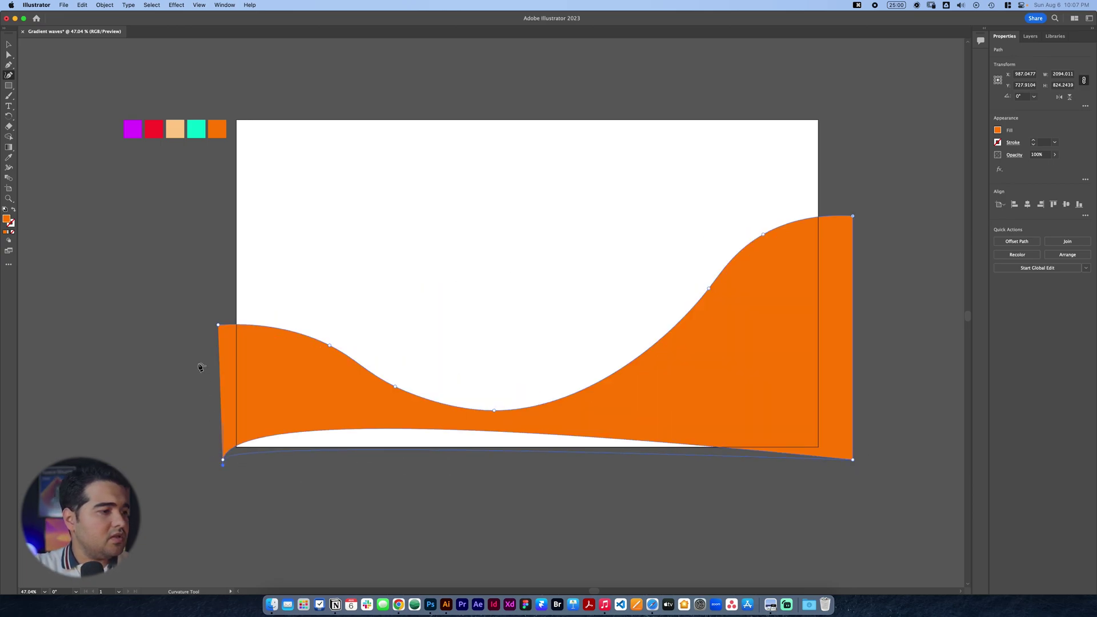
pyautogui.press('super+z')
pyautogui.click(218, 326)
pyautogui.moveTo(223, 460); pyautogui.dragTo(215, 460)
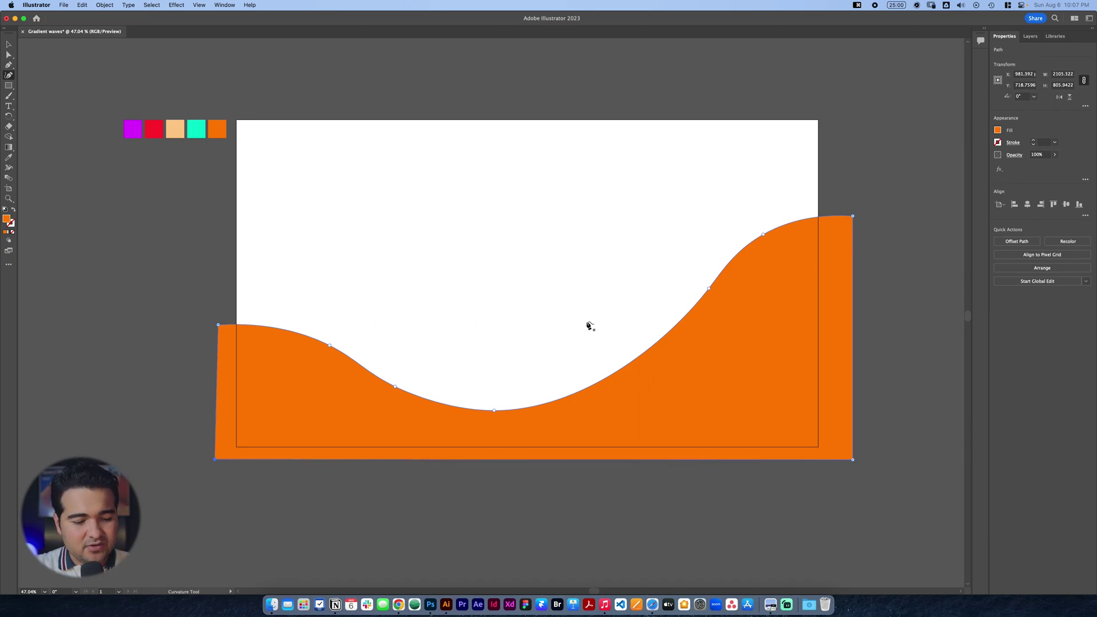
pyautogui.press('v')
pyautogui.click(716, 244)
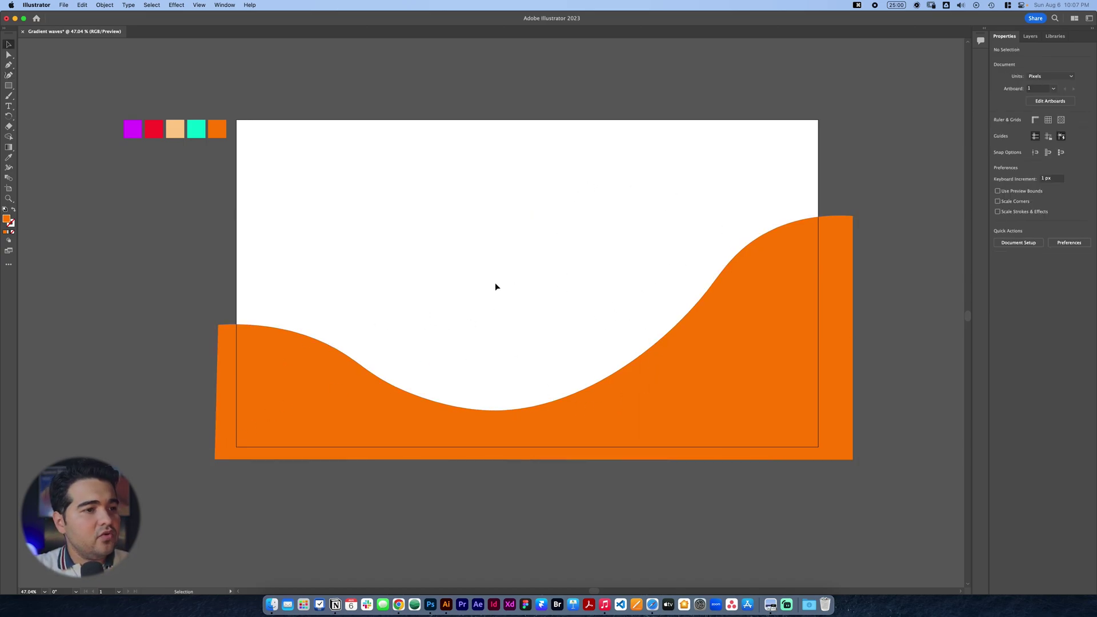
# Add a gradient mesh point near the left end of the orange wave with the Mesh tool and color it with the purple swatch.
pyautogui.click(386, 404)
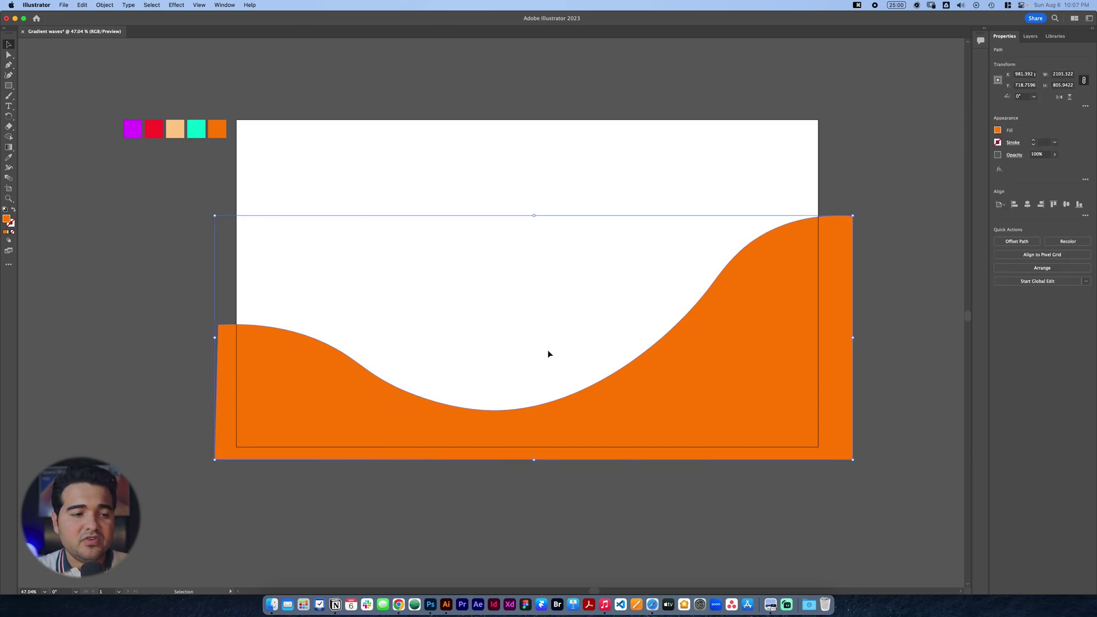
pyautogui.click(524, 331)
pyautogui.click(7, 26)
pyautogui.moveTo(10, 97); pyautogui.dragTo(30, 106)
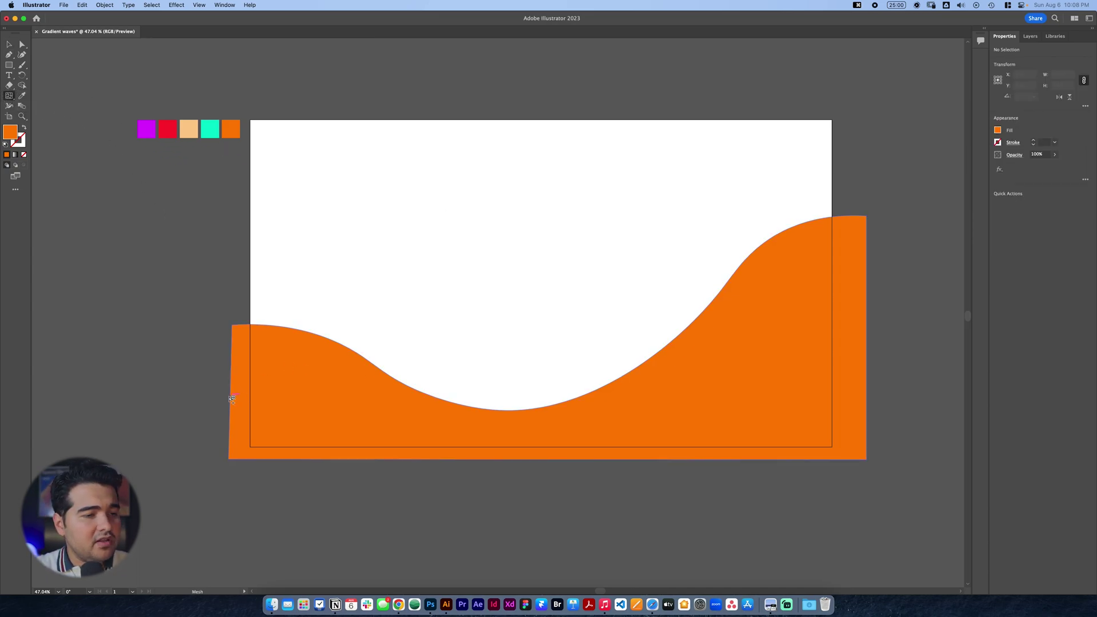
pyautogui.click(284, 395)
pyautogui.press('i')
pyautogui.click(154, 134)
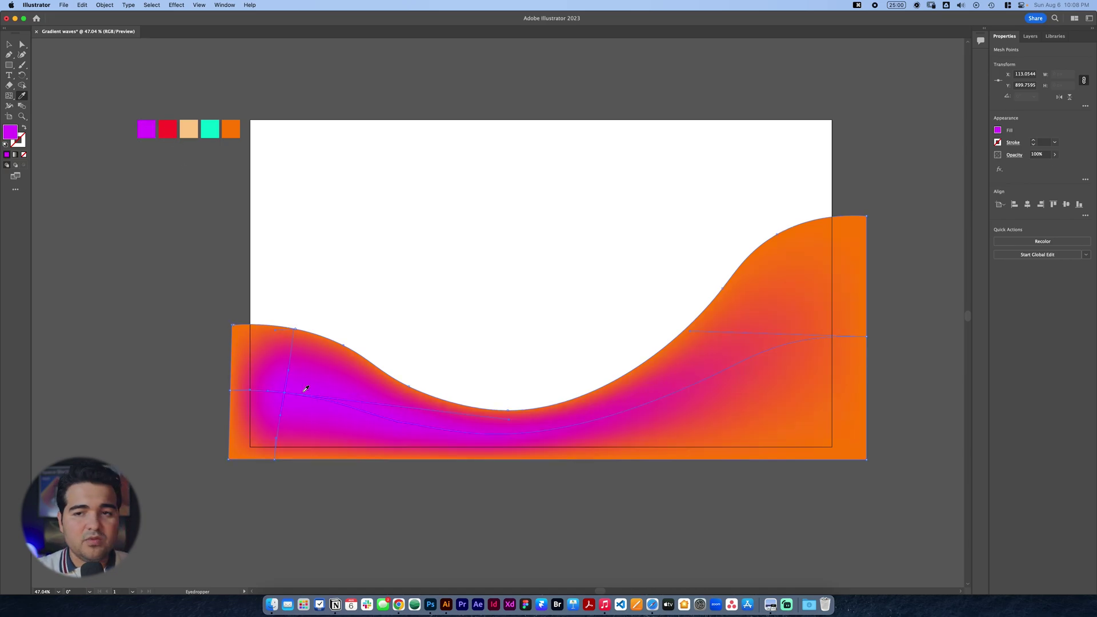
# Color the mesh point on the wave's left edge with the red swatch.
pyautogui.press('a')
pyautogui.click(231, 391)
pyautogui.press('i')
pyautogui.click(166, 131)
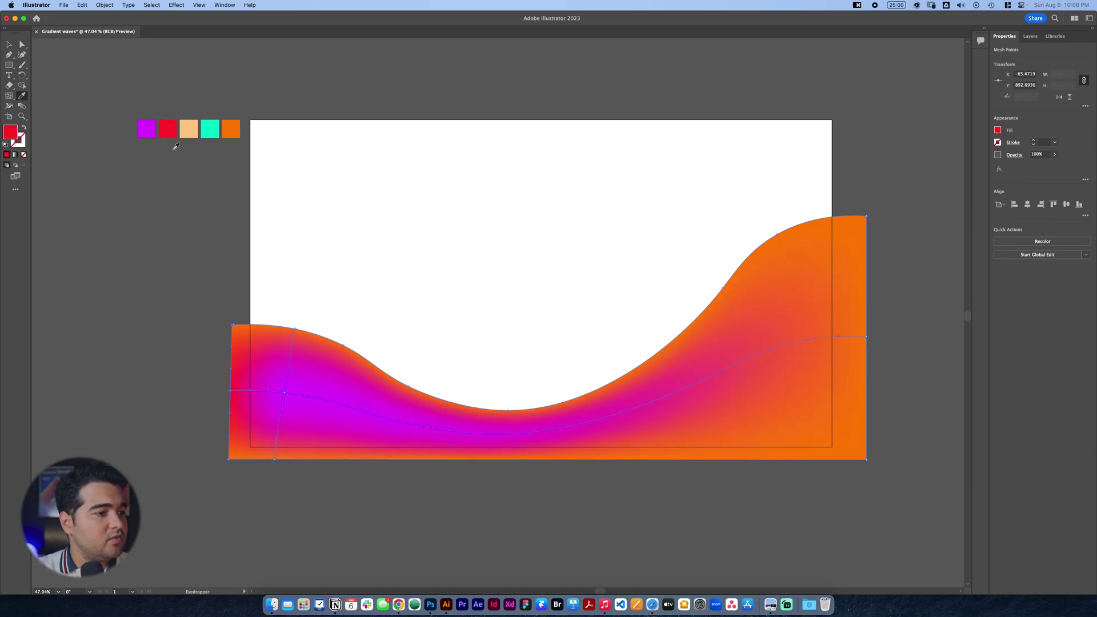
# Color the mesh points along the wave's upper-left edge with the purple swatch.
pyautogui.press('a')
pyautogui.click(262, 330)
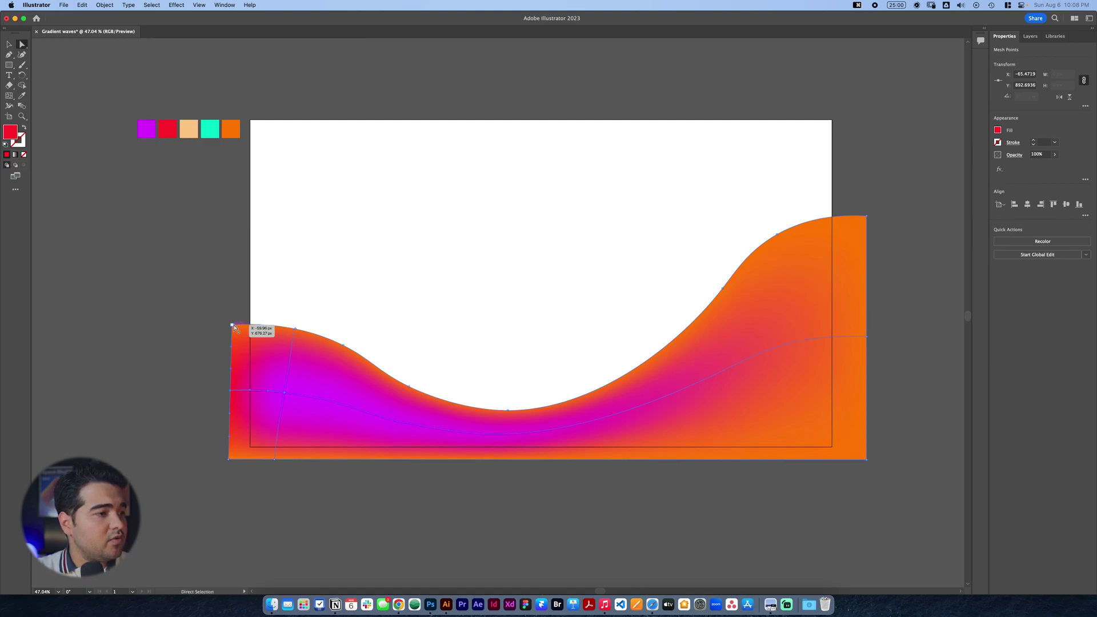
pyautogui.click(291, 330)
pyautogui.keyDown('shift'); pyautogui.click(331, 340); pyautogui.keyUp('shift')
pyautogui.press('i')
pyautogui.click(146, 129)
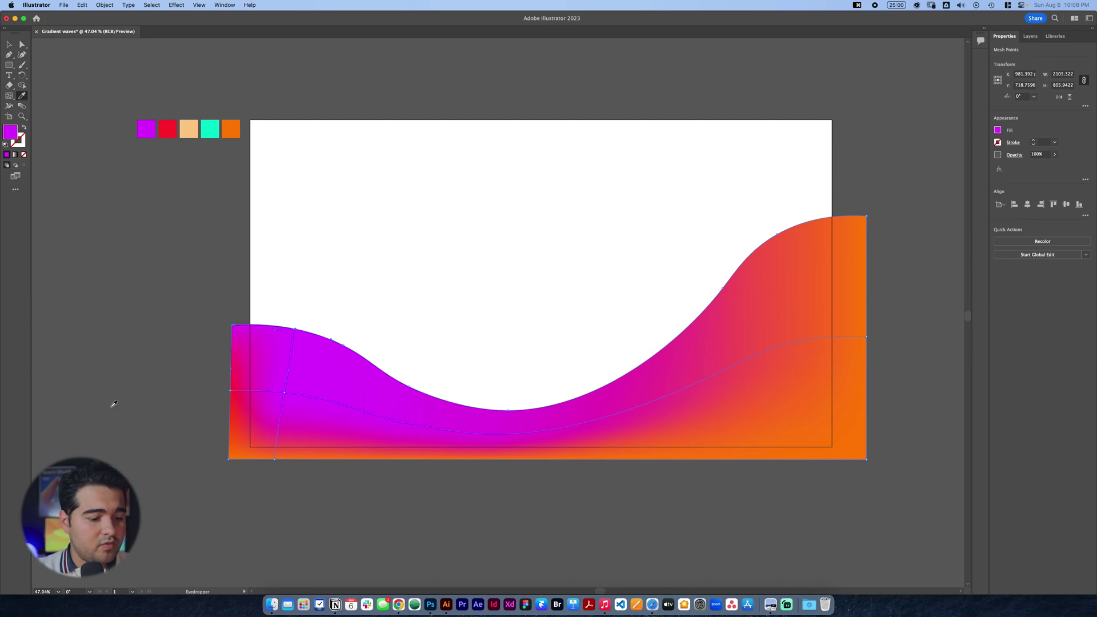
# Color the mesh points on the wave's lower-left and left edges with the purple swatch.
pyautogui.press('a')
pyautogui.click(280, 458)
pyautogui.press('i')
pyautogui.click(147, 129)
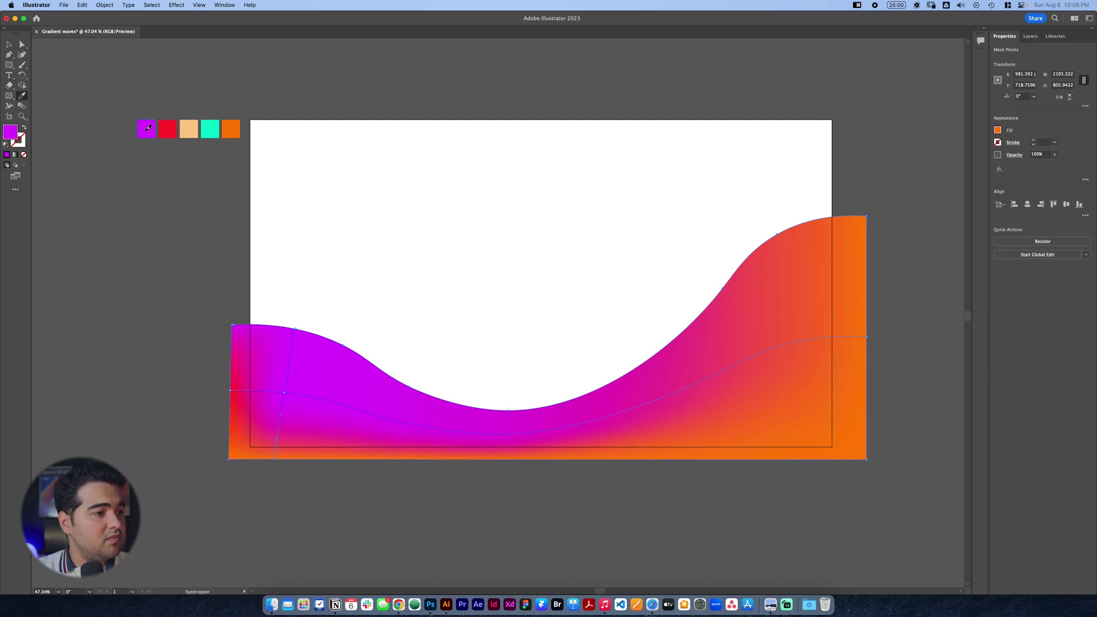
pyautogui.press('a')
pyautogui.click(230, 390)
pyautogui.press('i')
pyautogui.click(146, 129)
pyautogui.press('v')
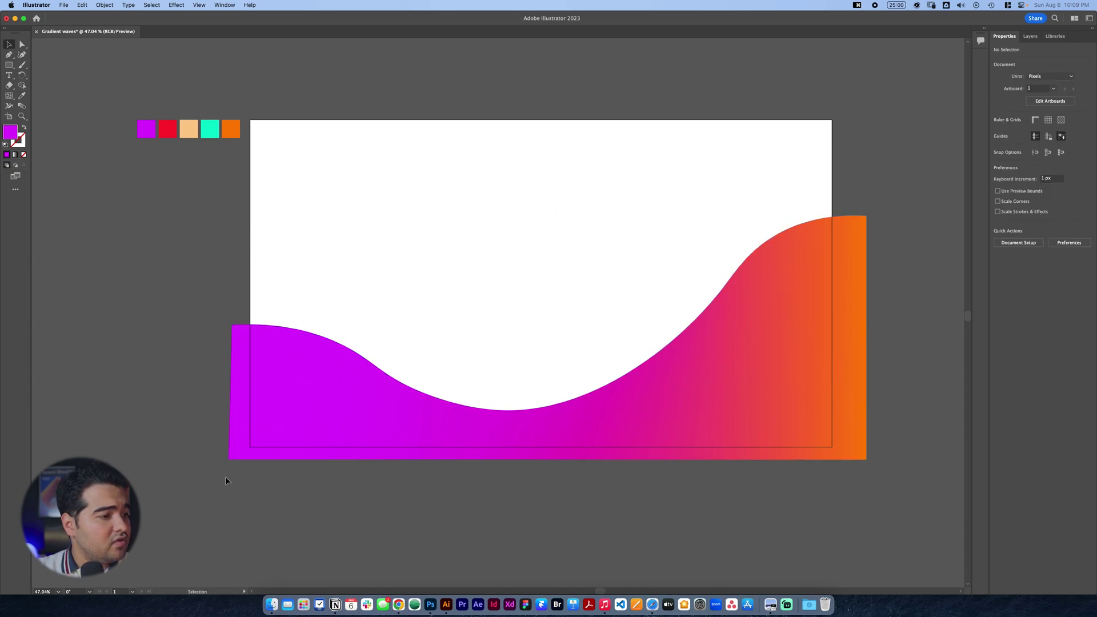
# Darken the mesh points at the wave's lower-left edge to a deep purple.
pyautogui.click(300, 451)
pyautogui.press('a')
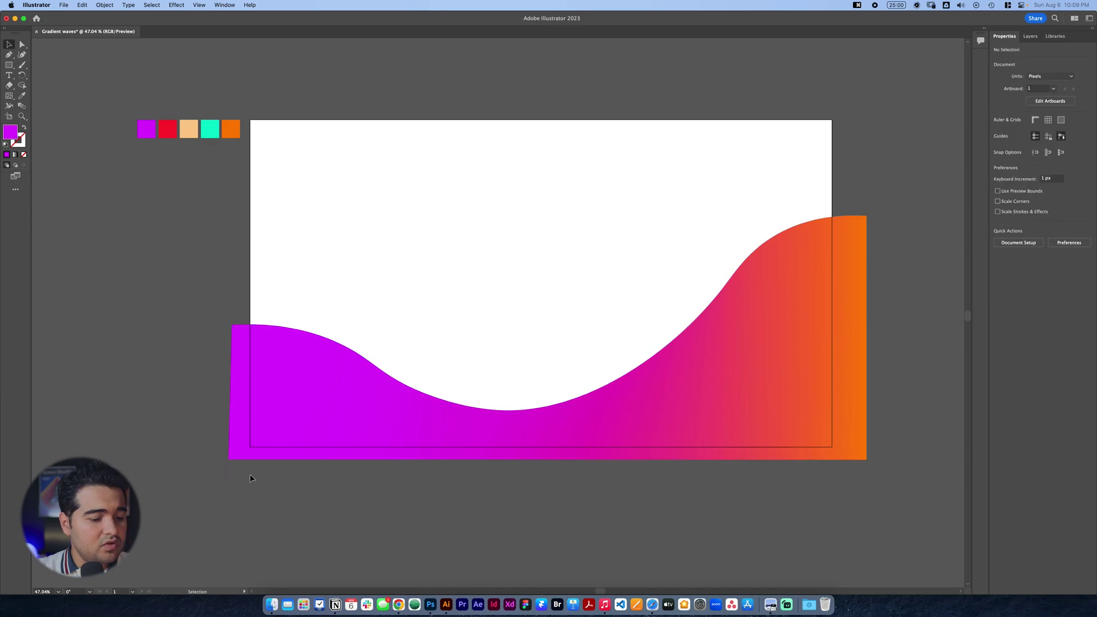
pyautogui.doubleClick(12, 135)
pyautogui.moveTo(533, 268); pyautogui.dragTo(505, 300)
pyautogui.click(638, 254)
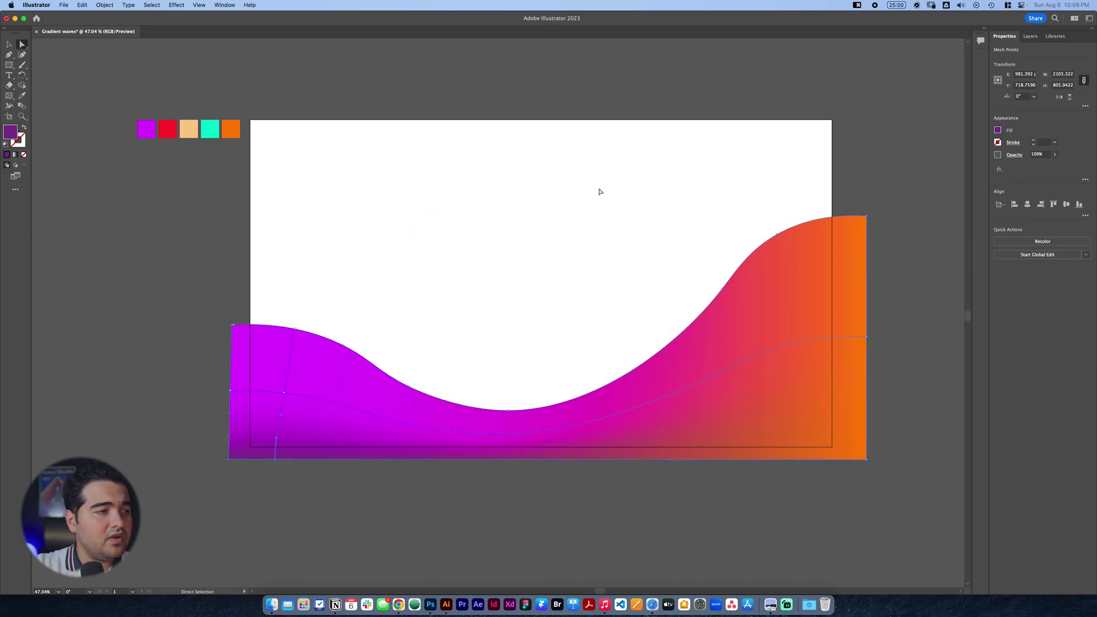
# Add a mesh point on the wave's right-hand slope and color it and the edge point above it with the turquoise swatch.
pyautogui.press('u')
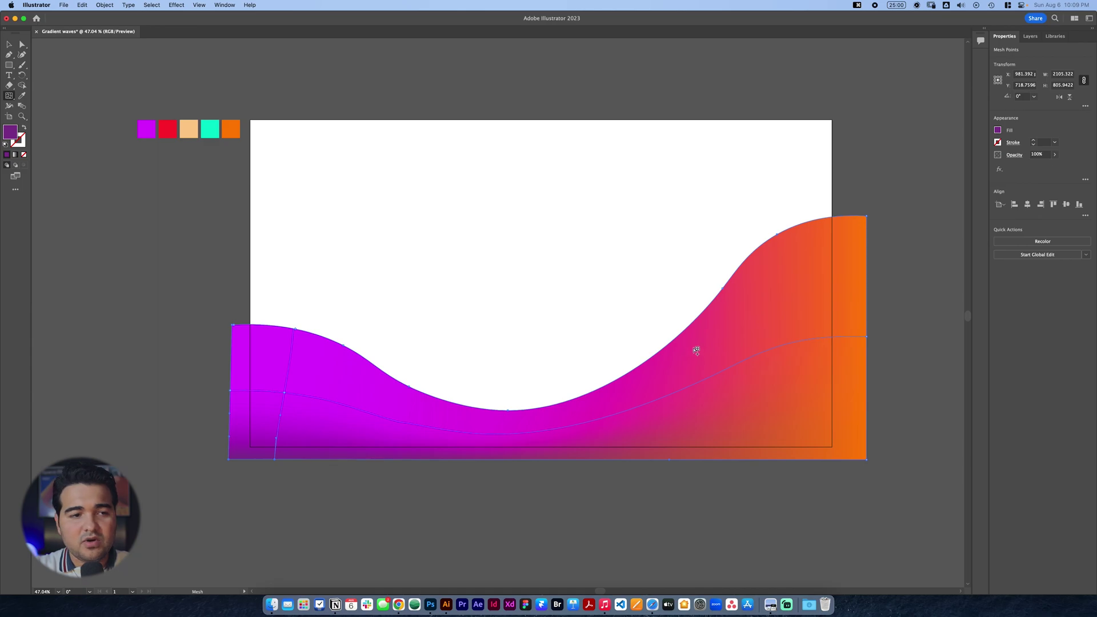
pyautogui.click(723, 318)
pyautogui.press('i')
pyautogui.click(210, 129)
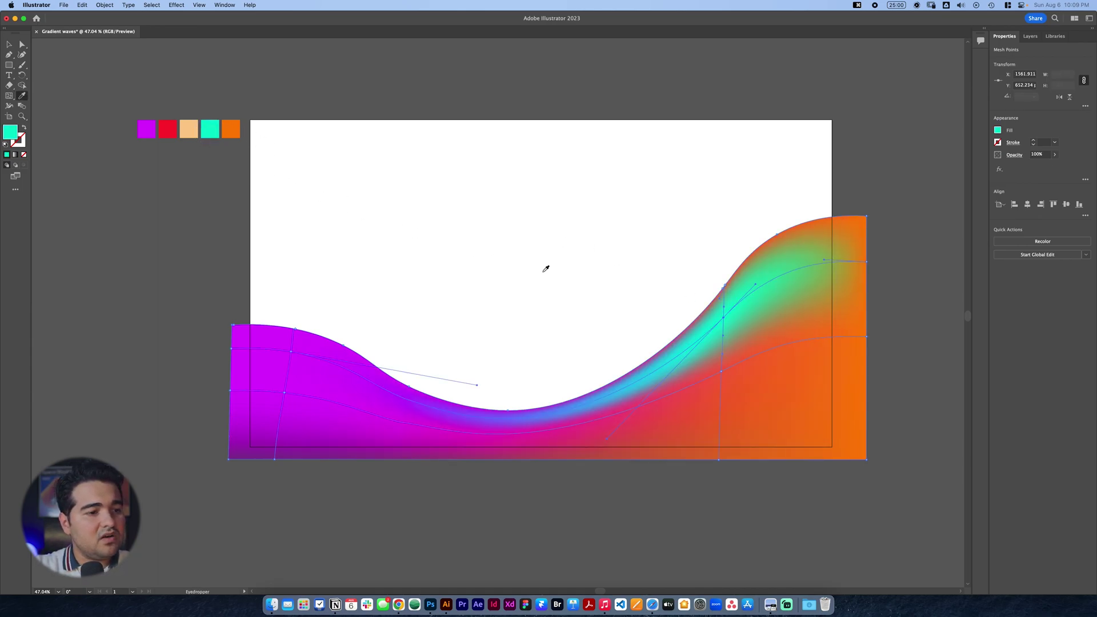
pyautogui.press('a')
pyautogui.click(725, 285)
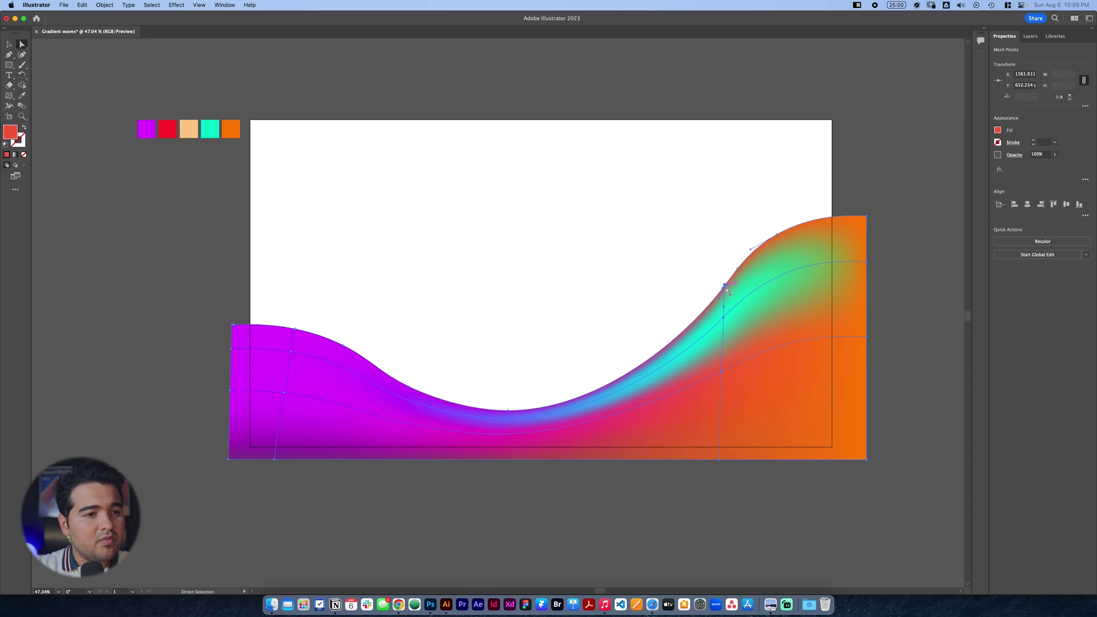
pyautogui.press('i')
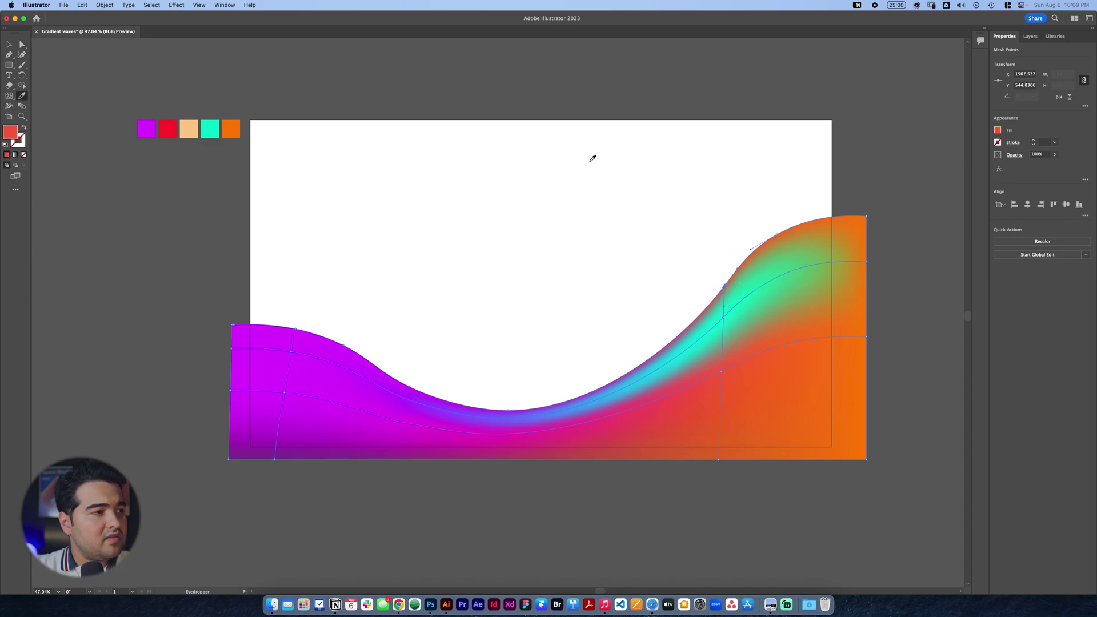
pyautogui.click(215, 132)
# Color the wave's top-right corner and the right-edge mesh point below it with the turquoise swatch.
pyautogui.press('a')
pyautogui.click(866, 216)
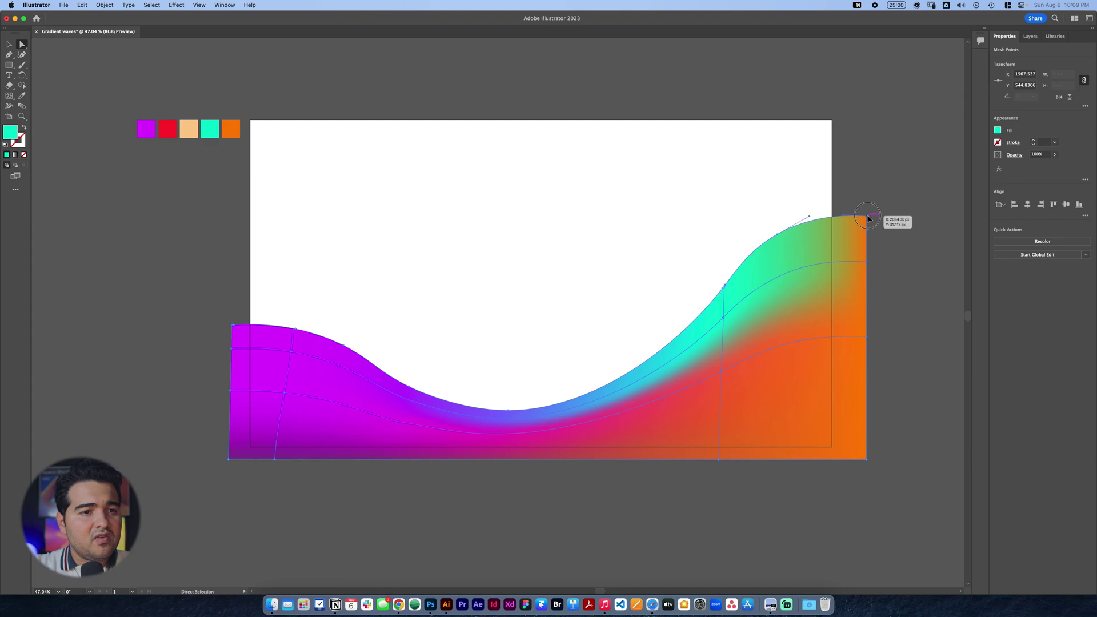
pyautogui.press('i')
pyautogui.click(215, 129)
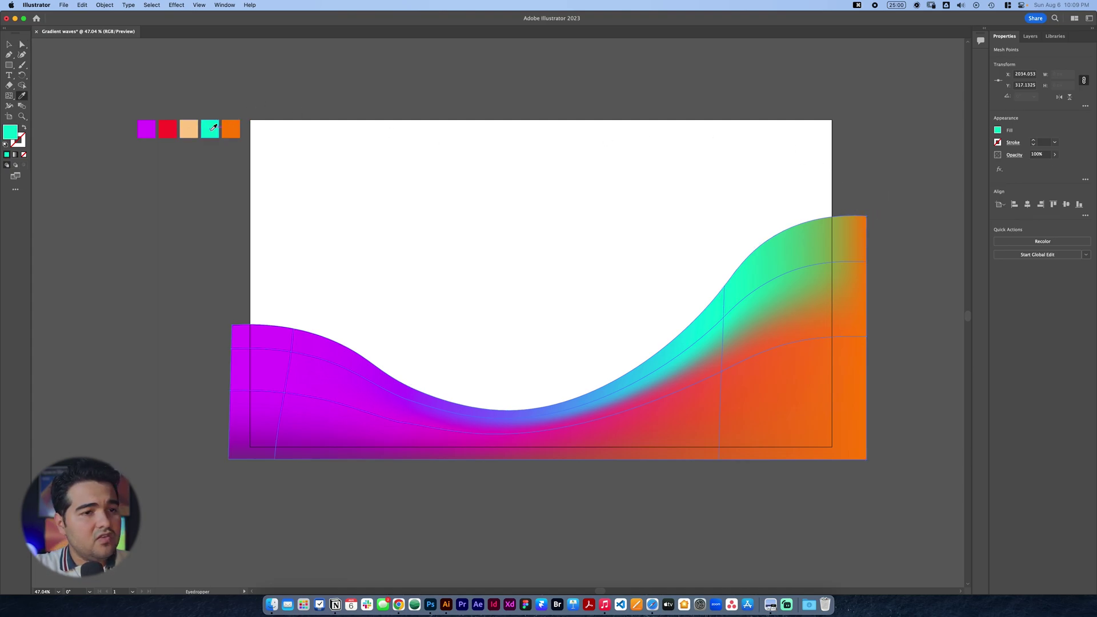
pyautogui.press('a')
pyautogui.click(867, 261)
pyautogui.press('i')
pyautogui.click(210, 129)
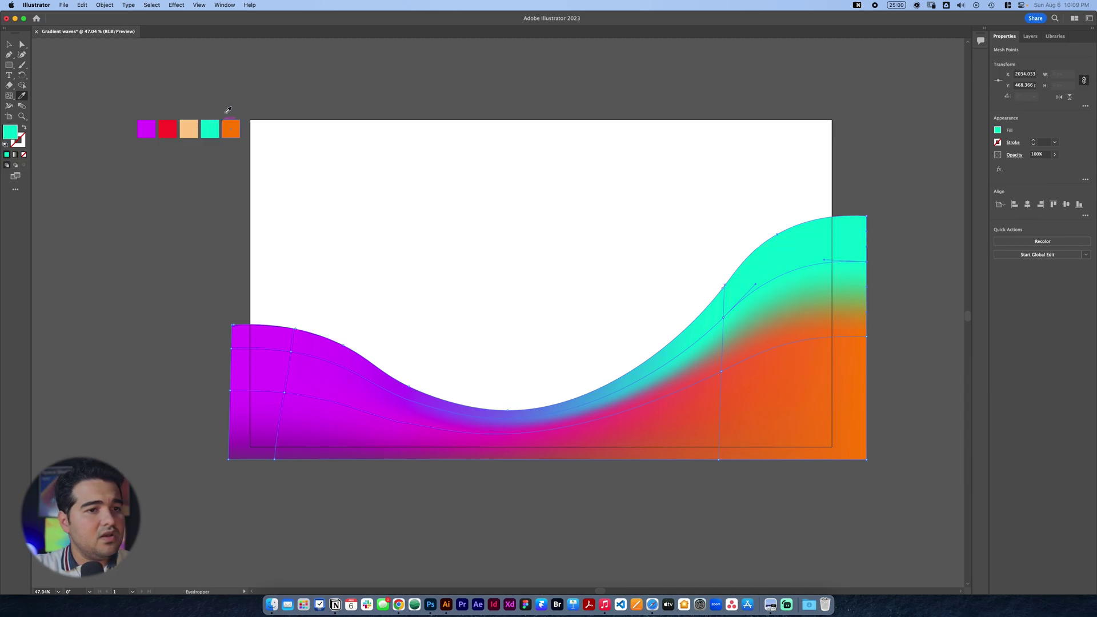
# Lighten the top-right corner mesh point to pale turquoise and set the right-edge point below it to #70f9e5.
pyautogui.press('a')
pyautogui.click(867, 216)
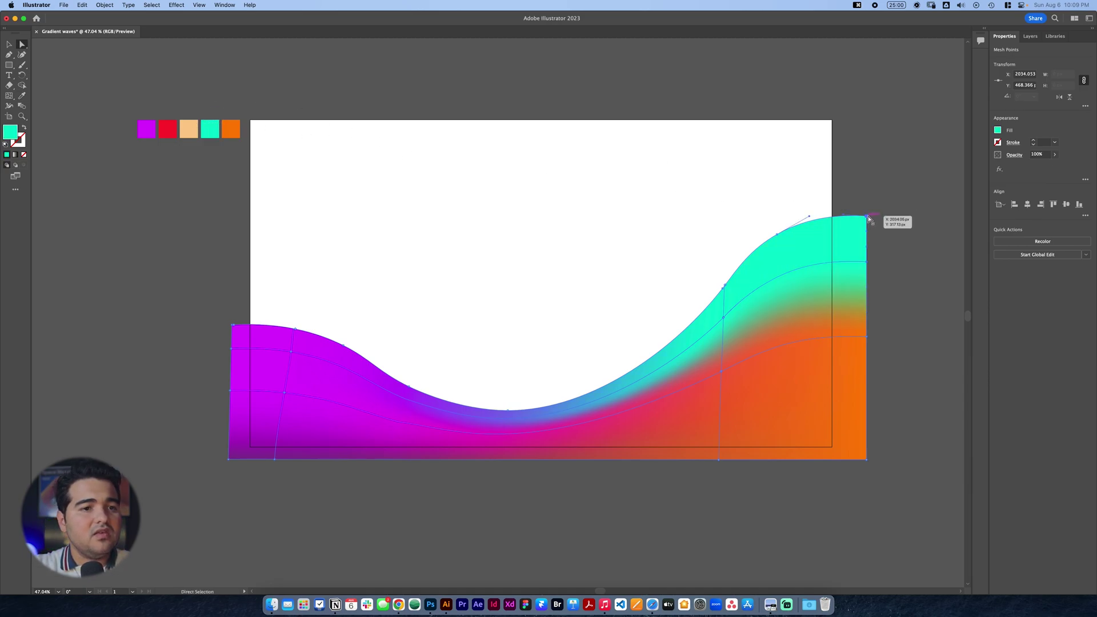
pyautogui.doubleClick(10, 132)
pyautogui.moveTo(521, 253); pyautogui.dragTo(481, 251)
pyautogui.click(656, 252)
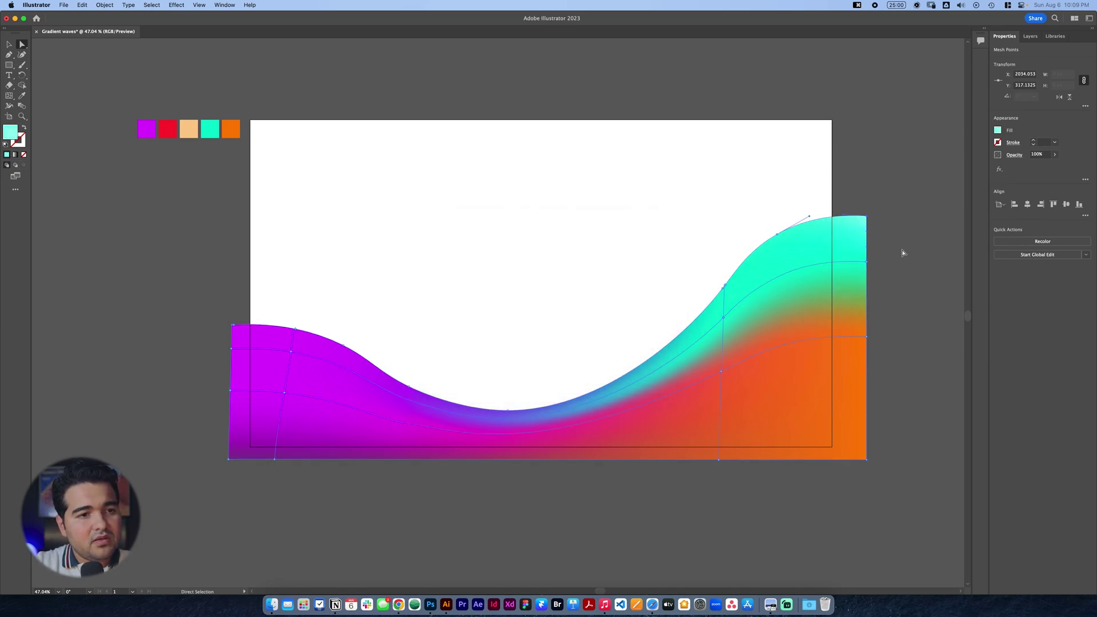
pyautogui.click(867, 261)
pyautogui.doubleClick(13, 136)
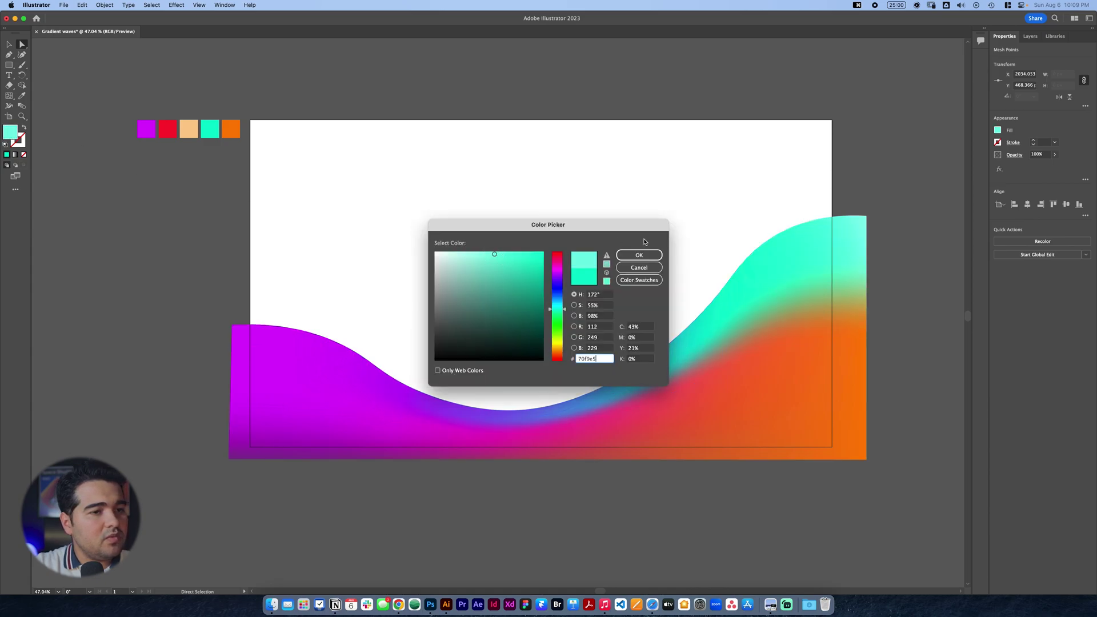
pyautogui.press('Return')
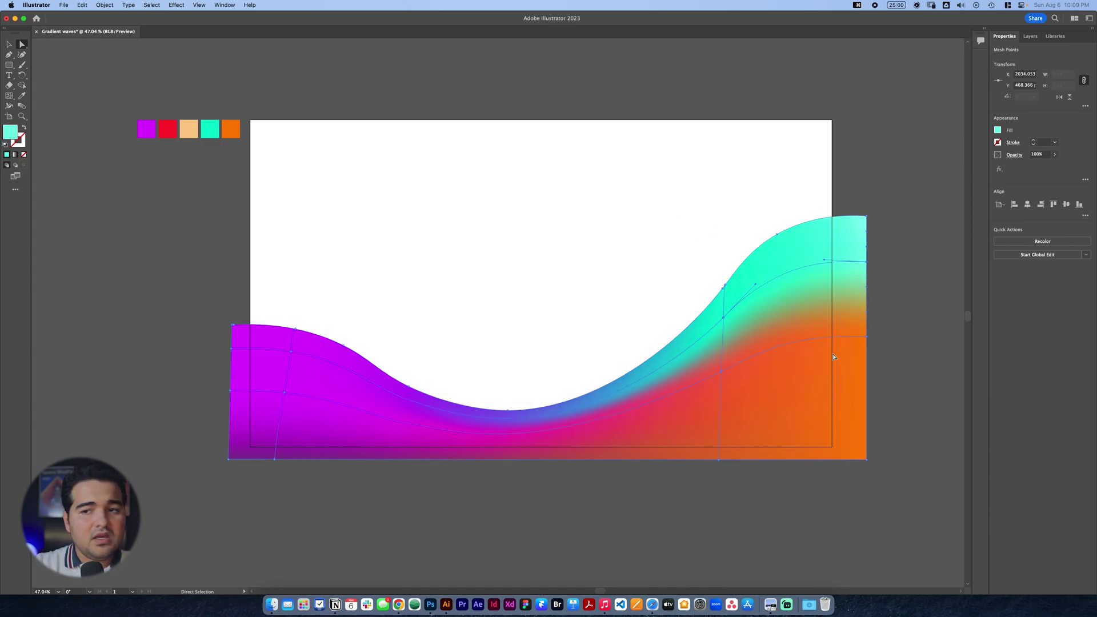
# Color the inner mesh point below the turquoise slope with the orange swatch and tone it down to a slightly muted orange.
pyautogui.click(721, 371)
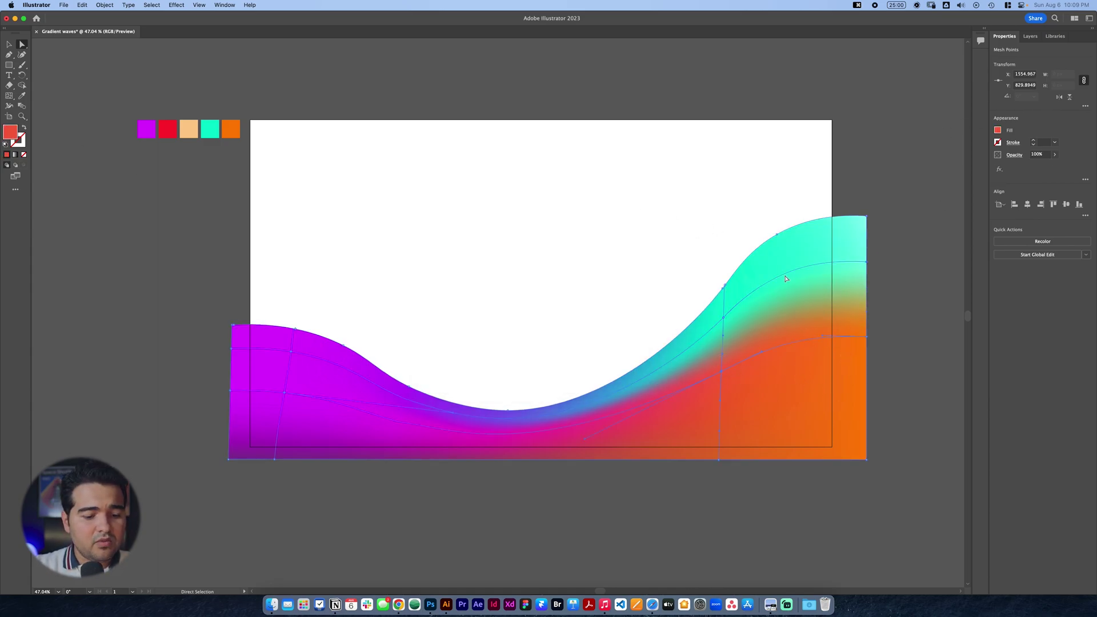
pyautogui.press('i')
pyautogui.click(231, 128)
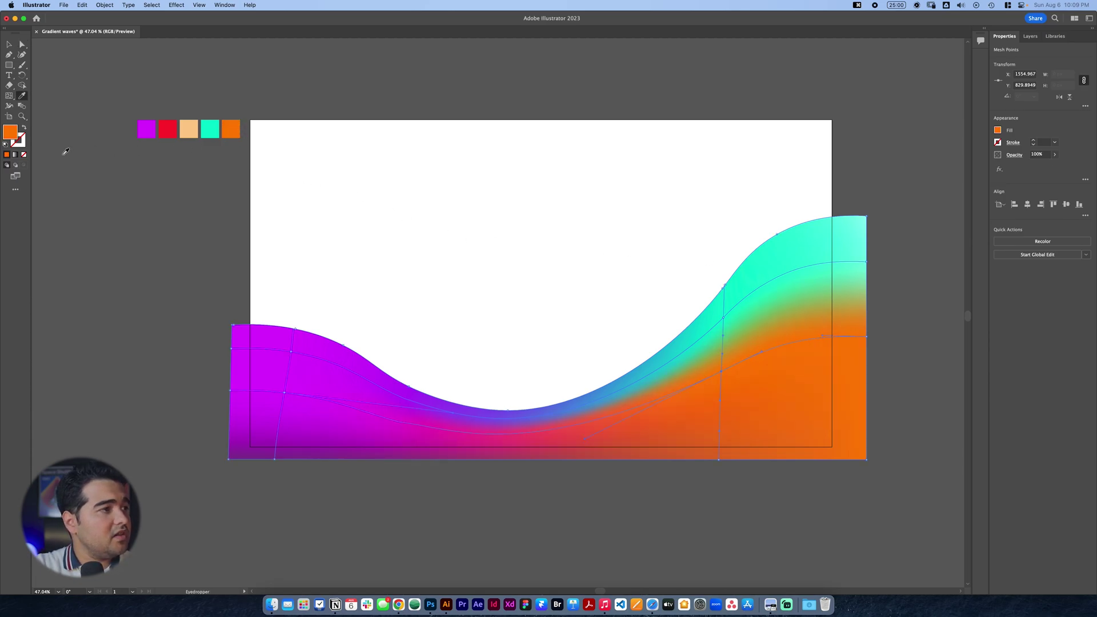
pyautogui.doubleClick(9, 136)
pyautogui.moveTo(503, 255); pyautogui.dragTo(518, 262)
pyautogui.click(638, 255)
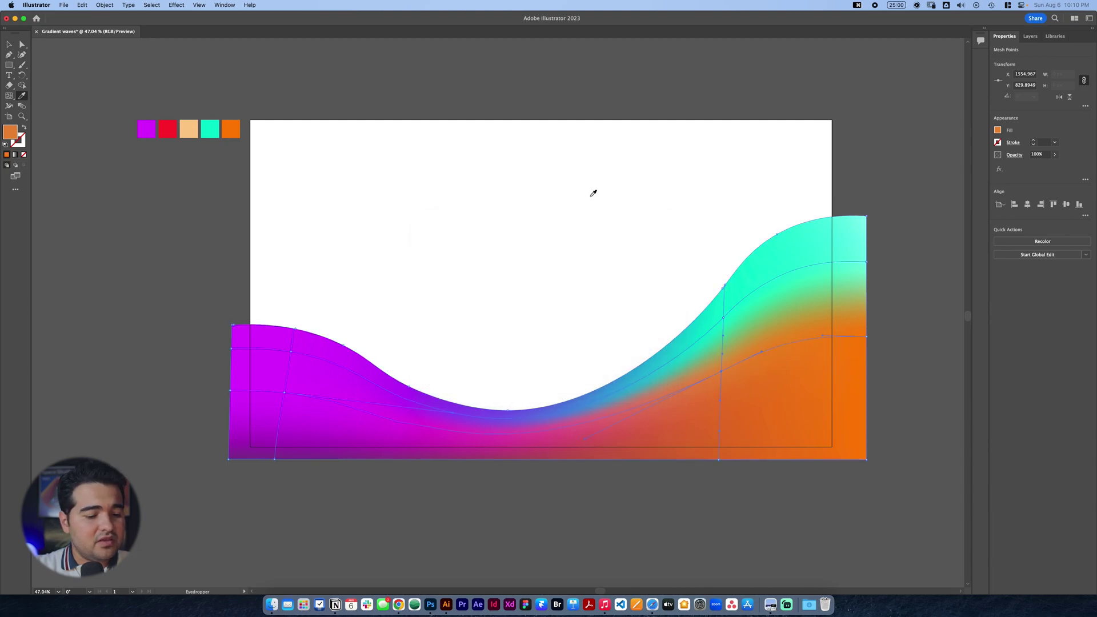
# Copy the whole wave mesh and paste the duplicate in place in front of the original.
pyautogui.press('v')
pyautogui.click(651, 211)
pyautogui.click(698, 328)
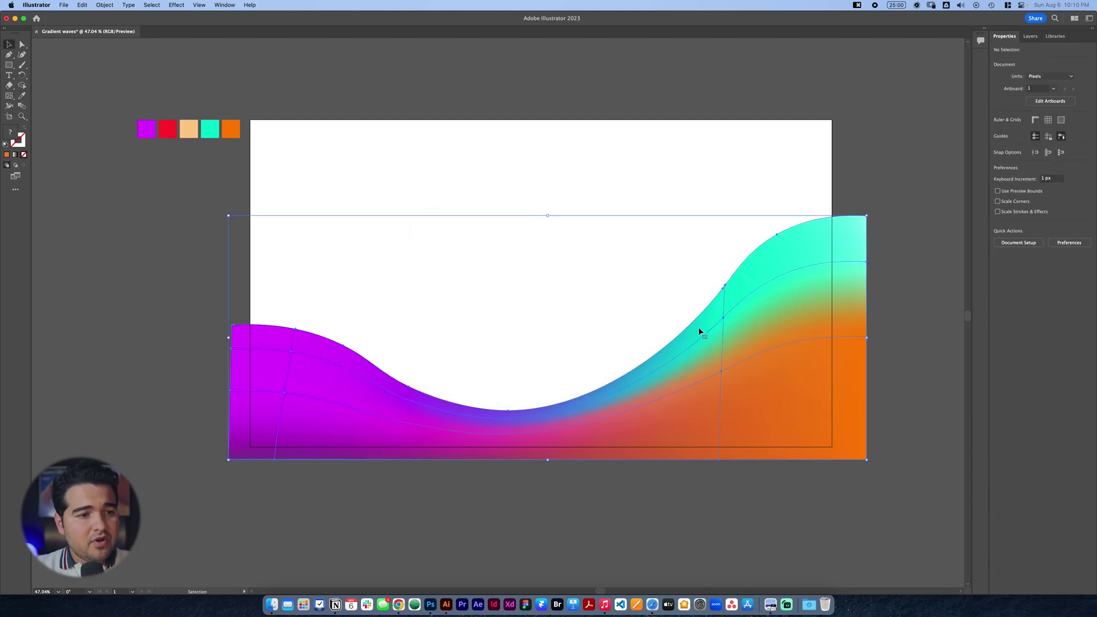
pyautogui.press('a')
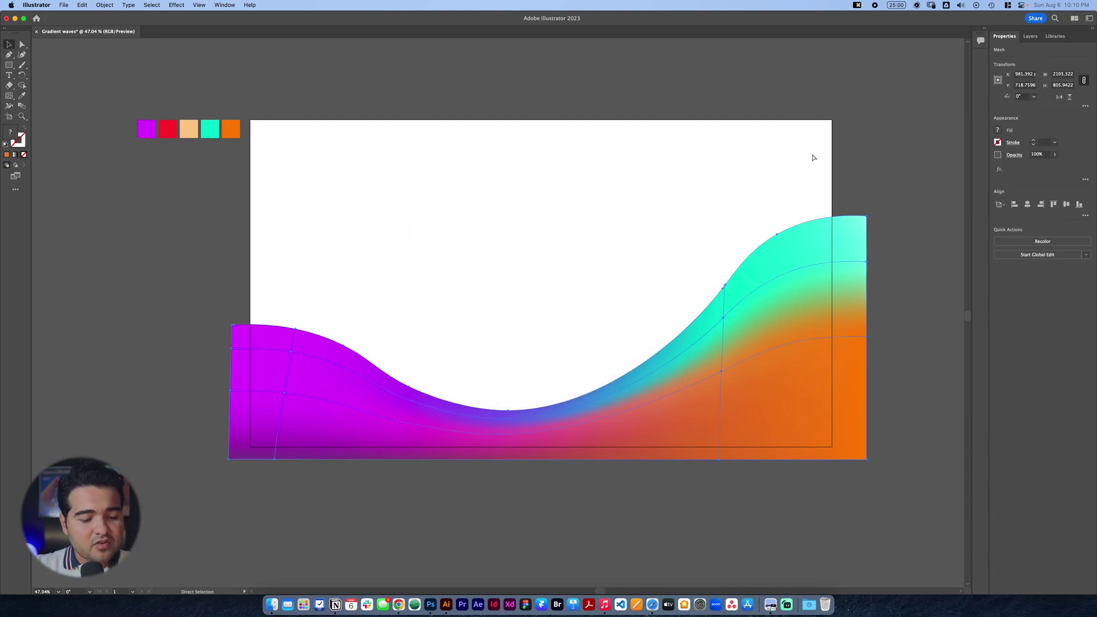
pyautogui.press('super+c')
pyautogui.press('super+v')
pyautogui.press('super+z')
pyautogui.press('super+f')
# Reflect the duplicated wave mesh across the vertical axis.
pyautogui.press('v')
pyautogui.rightClick(793, 382)
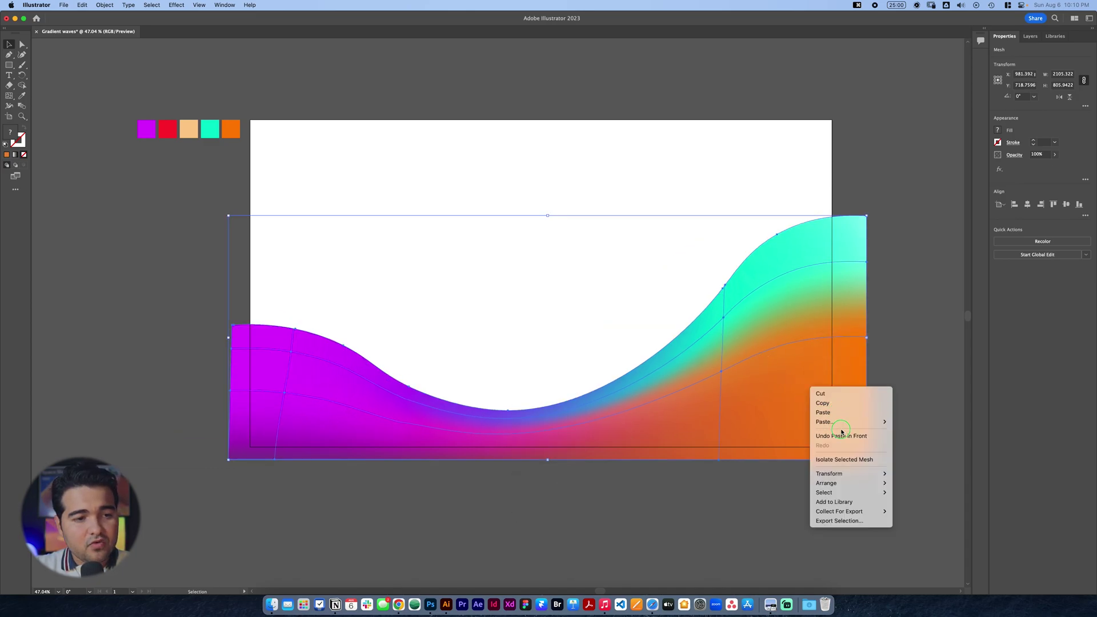
pyautogui.rightClick(788, 337)
pyautogui.moveTo(805, 422)
pyautogui.click(884, 455)
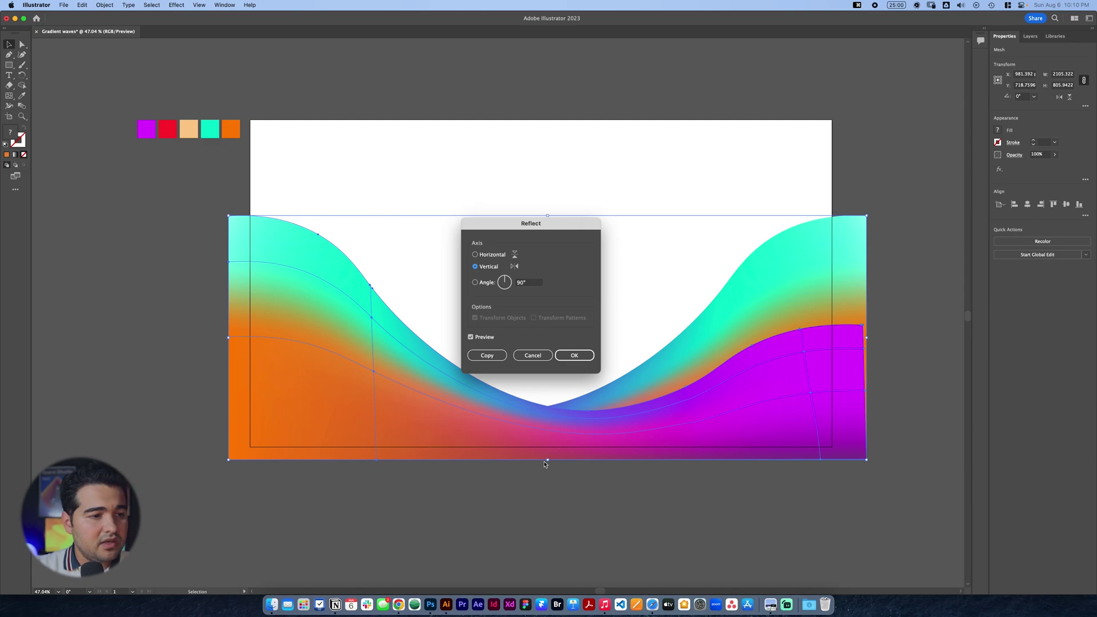
pyautogui.press('Return')
# Reposition the mirrored wave over the artboard's left edge and enlarge it to about 2913 × 1022 px.
pyautogui.moveTo(441, 417); pyautogui.dragTo(451, 391)
pyautogui.moveTo(893, 416); pyautogui.dragTo(660, 434)
pyautogui.hscroll(-5, 660, 434)
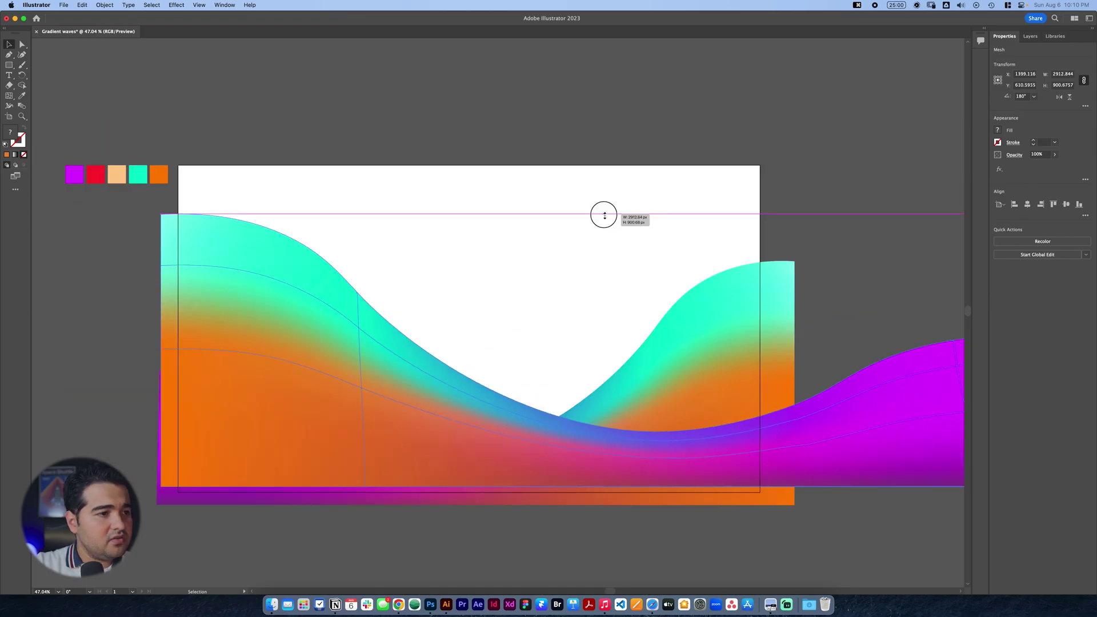
pyautogui.moveTo(602, 215); pyautogui.dragTo(602, 176)
# Send the mirrored wave behind the original wave and deselect everything.
pyautogui.press('shift+super+bracketleft')
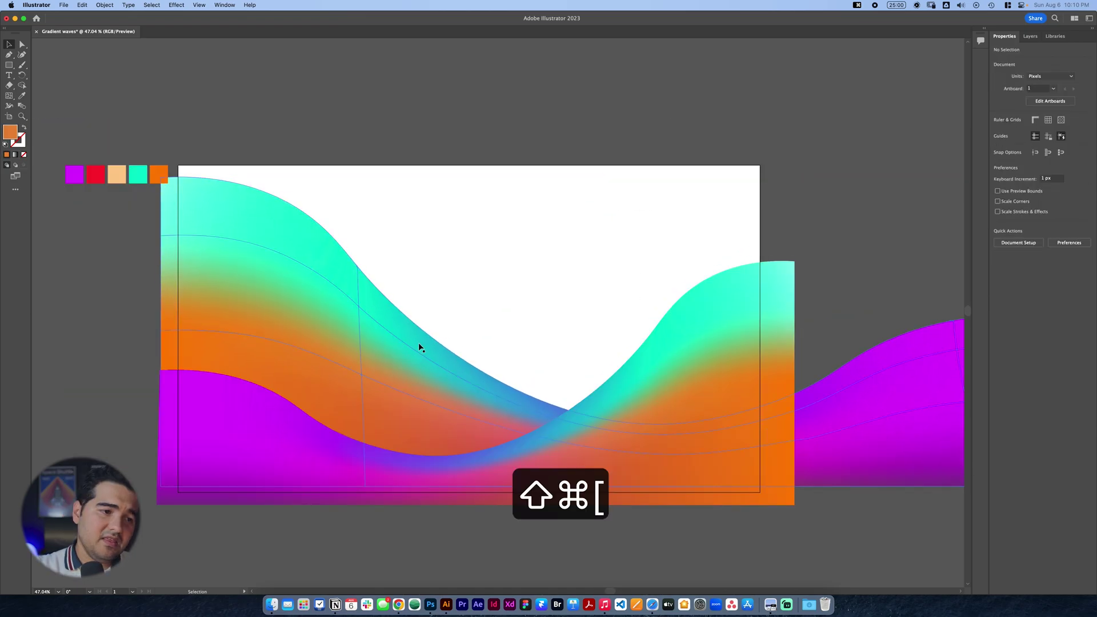
pyautogui.moveTo(421, 345); pyautogui.dragTo(456, 317)
pyautogui.press('shift+super+a')
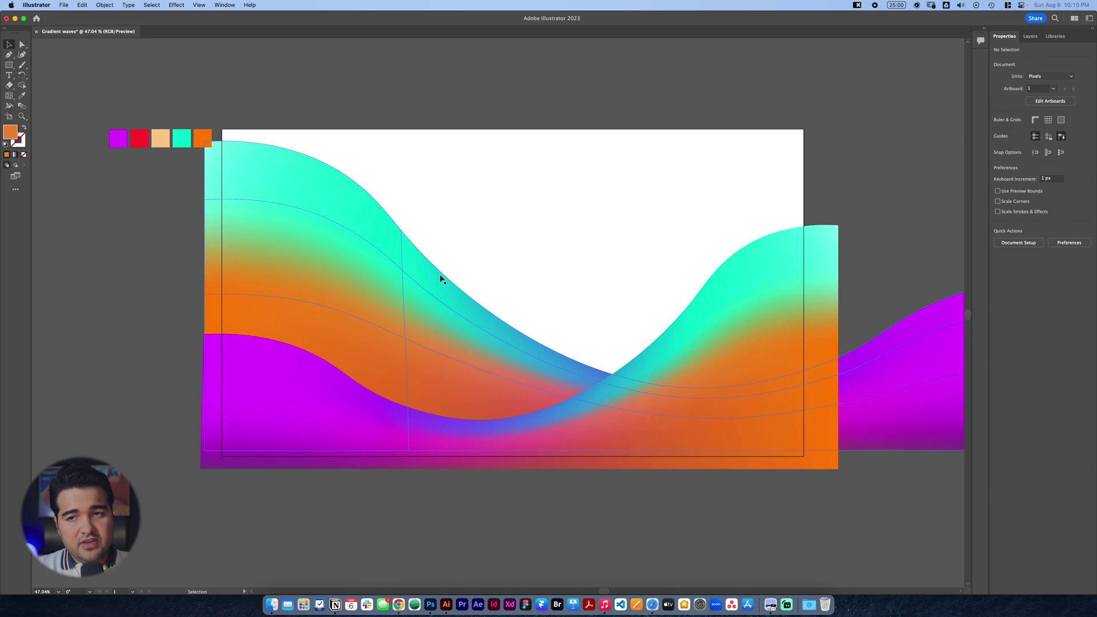
# Move the five color swatches farther away from the artboard so they clear the waves, and deselect them.
pyautogui.press('a')
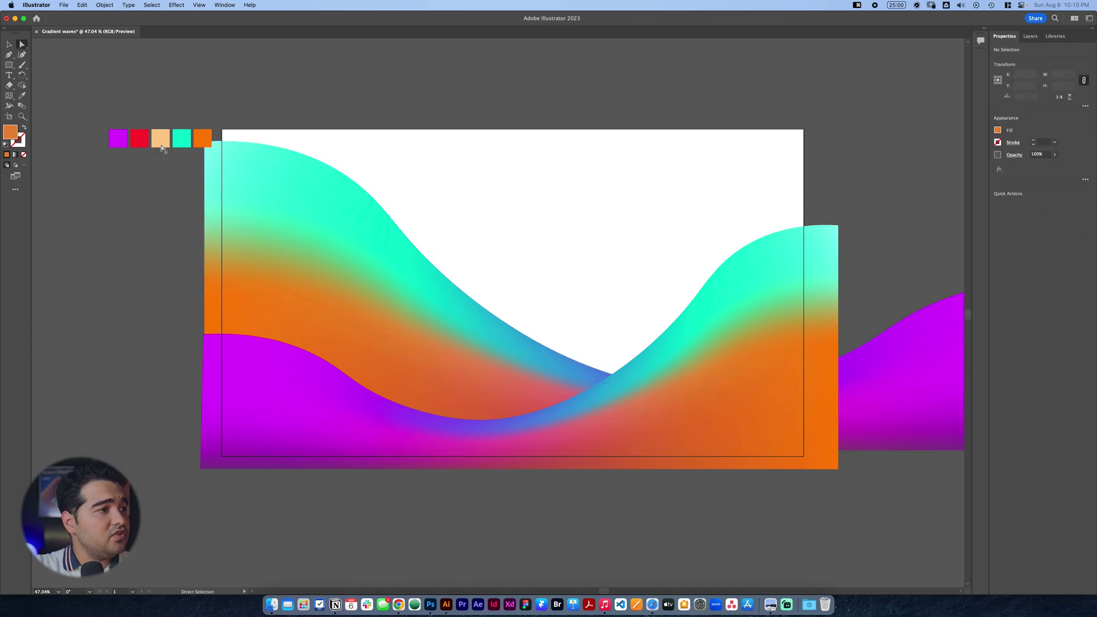
pyautogui.press('v')
pyautogui.moveTo(106, 155); pyautogui.dragTo(194, 161)
pyautogui.press('a')
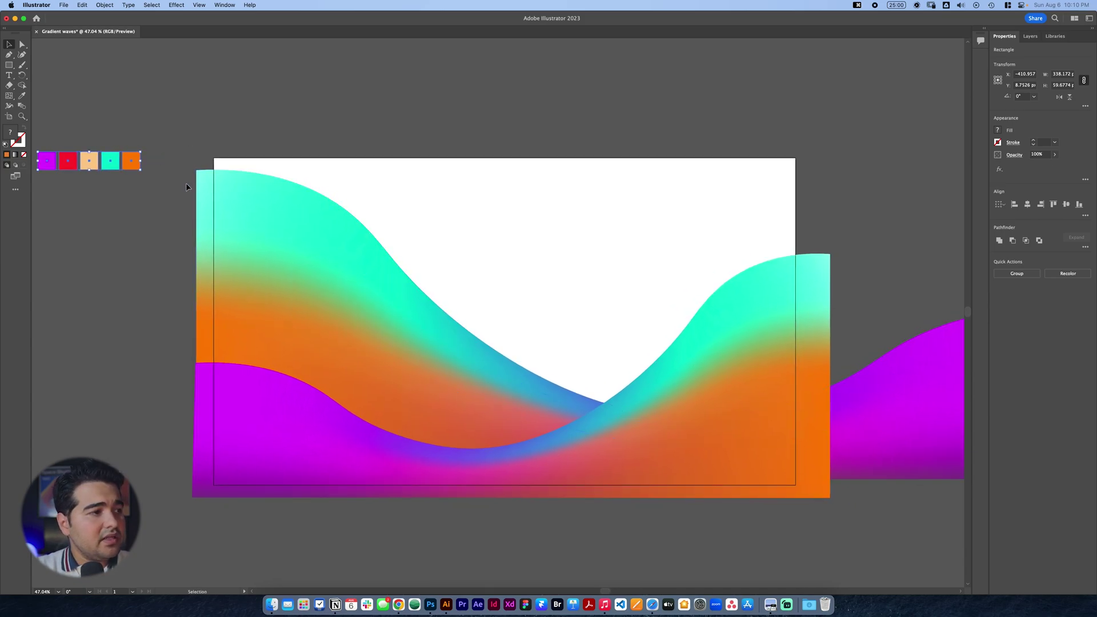
pyautogui.press('super+shift+a')
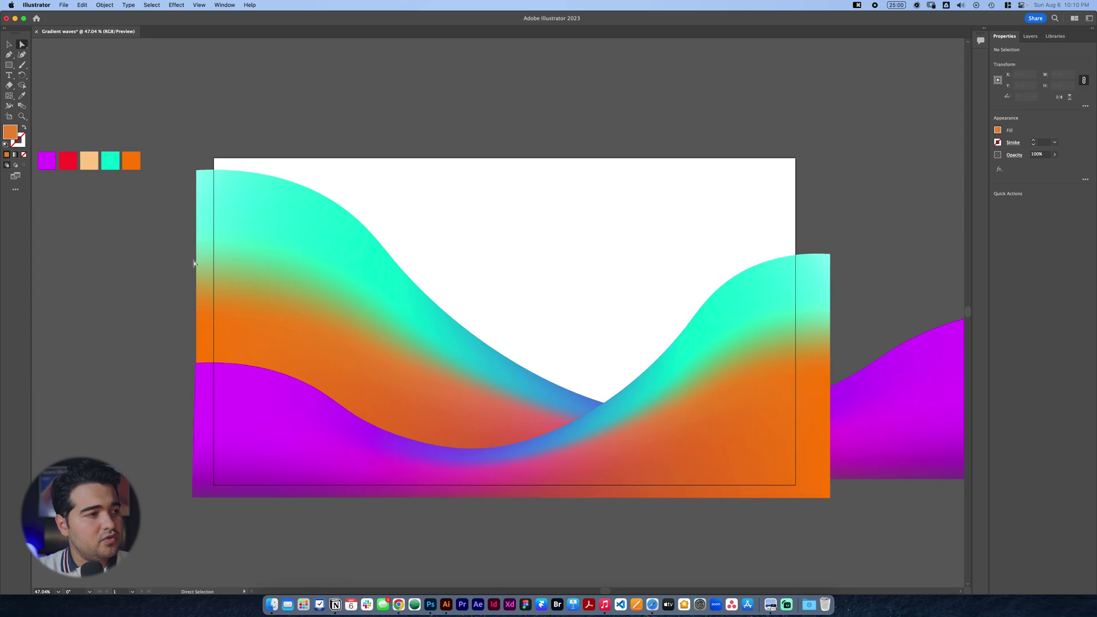
# Color the back wave's mesh points along its upper-left crest and the row beneath it with the peach swatch.
pyautogui.moveTo(229, 163); pyautogui.dragTo(406, 257)
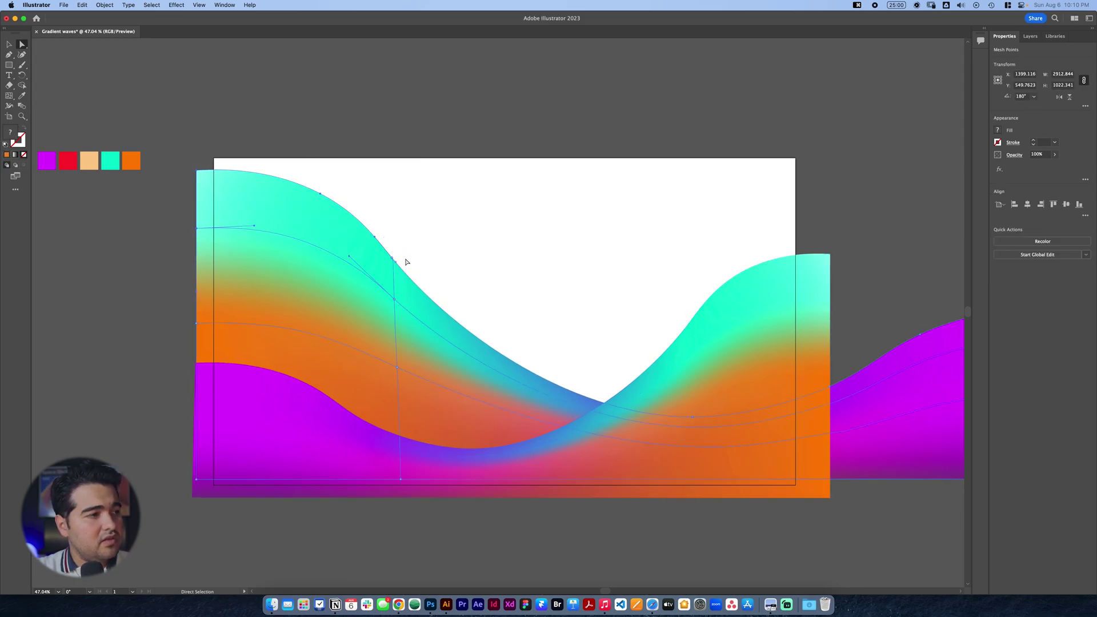
pyautogui.click(213, 225)
pyautogui.moveTo(410, 240); pyautogui.dragTo(390, 303)
pyautogui.press('i')
pyautogui.click(50, 162)
pyautogui.click(131, 164)
pyautogui.doubleClick(12, 136)
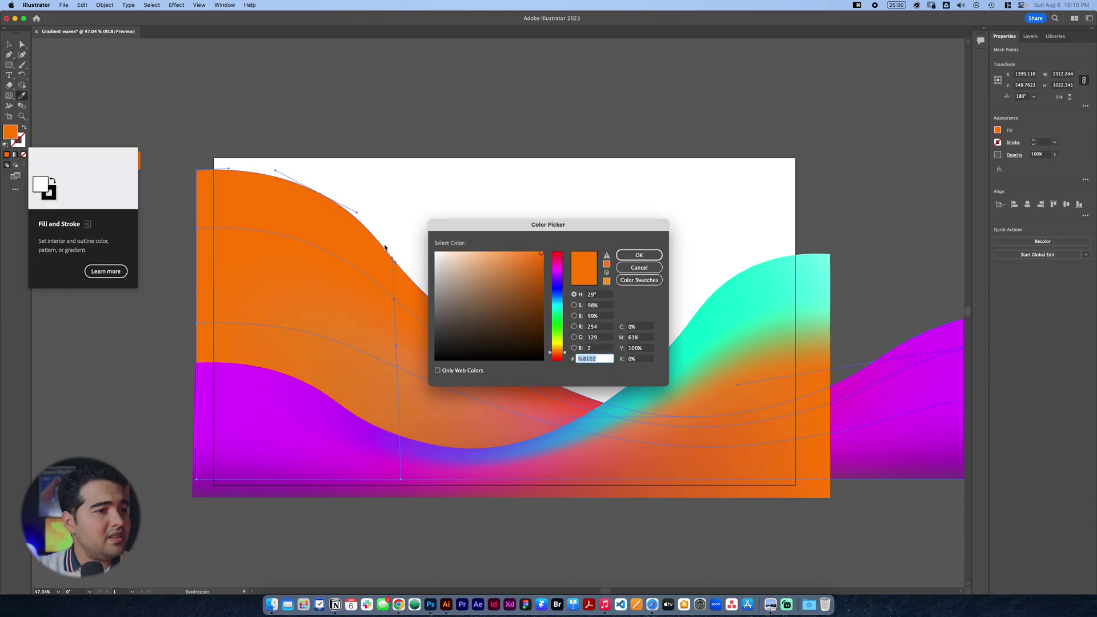
pyautogui.click(89, 160)
pyautogui.click(640, 255)
# Color the back wave's lower left-side mesh points, below the peach rows, with the orange swatch.
pyautogui.press('a')
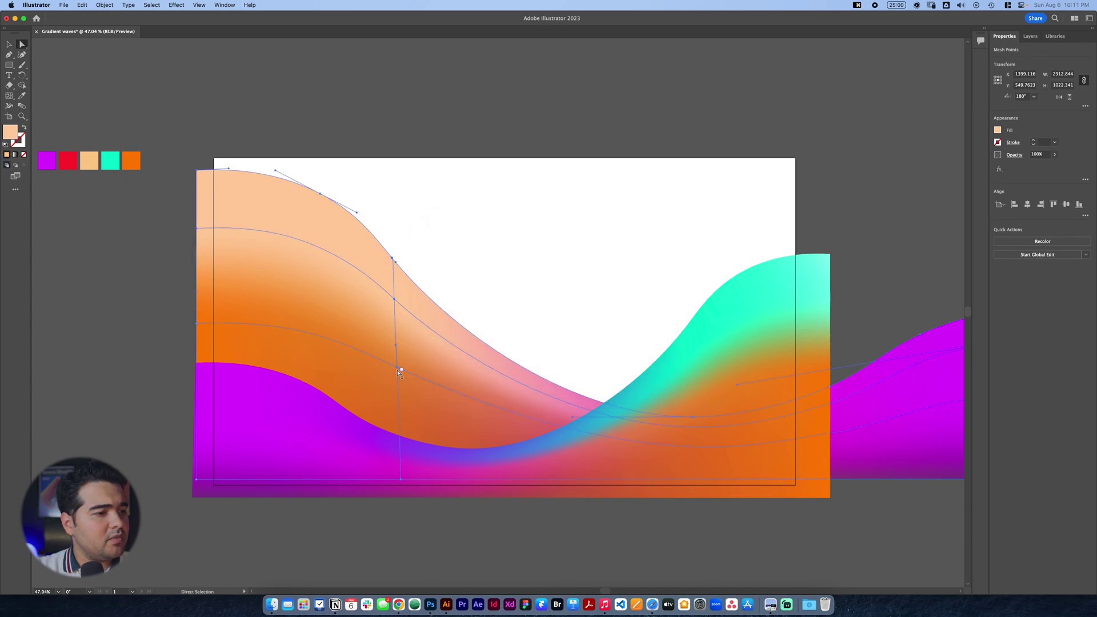
pyautogui.click(194, 318)
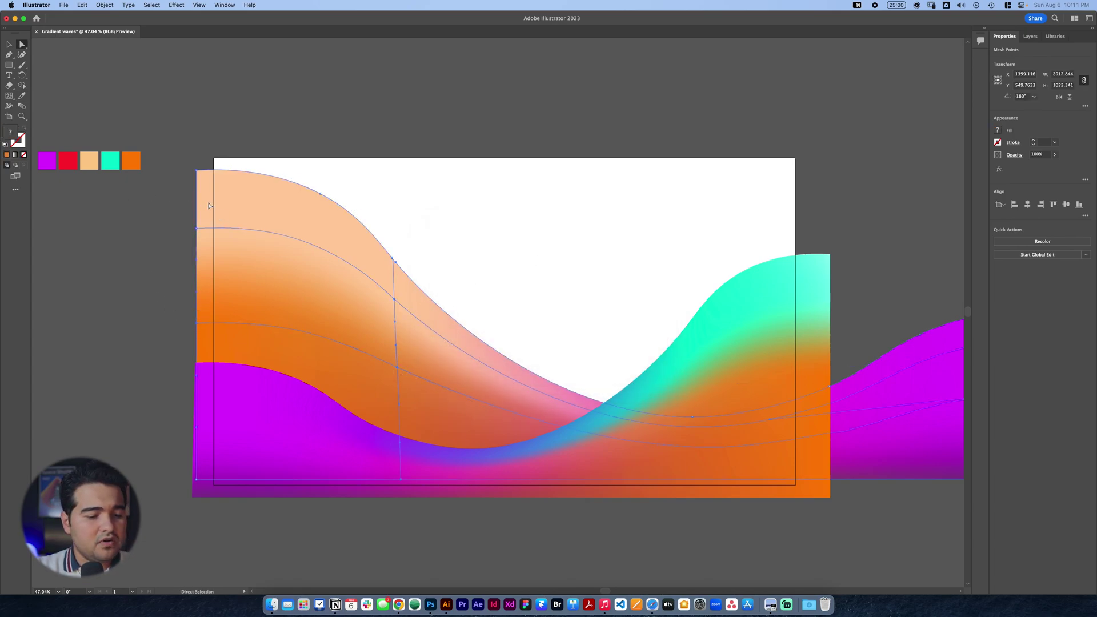
pyautogui.press('i')
pyautogui.click(131, 161)
# Try darkening the back wave's orange mesh points to #e06a00.
pyautogui.write('e06a00')
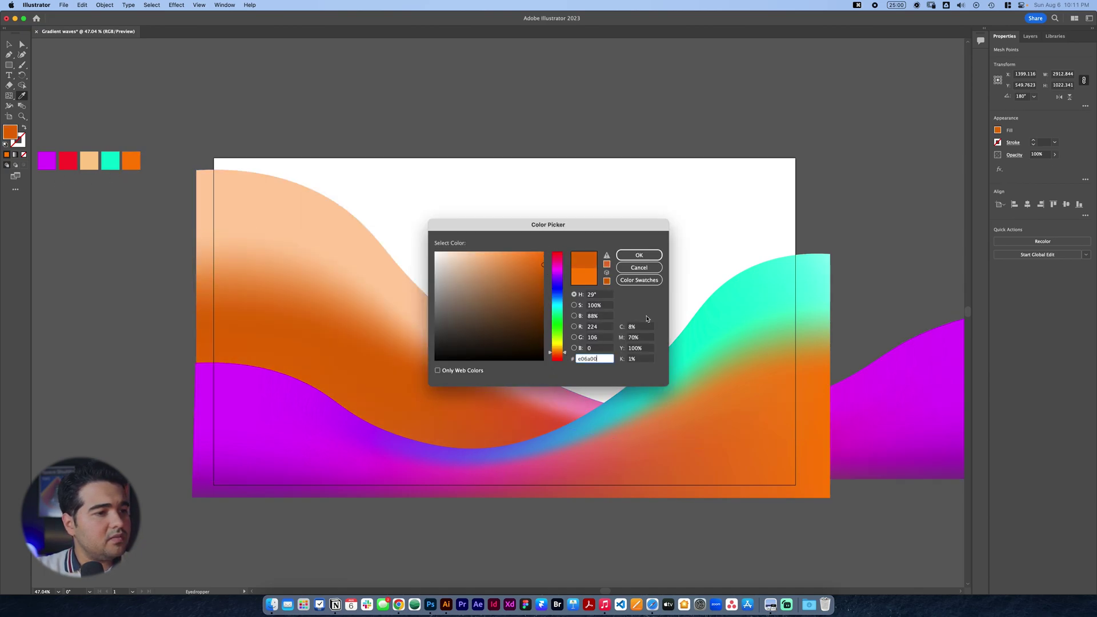
pyautogui.press('super+a')
pyautogui.press('super+z')
pyautogui.press('super+z')
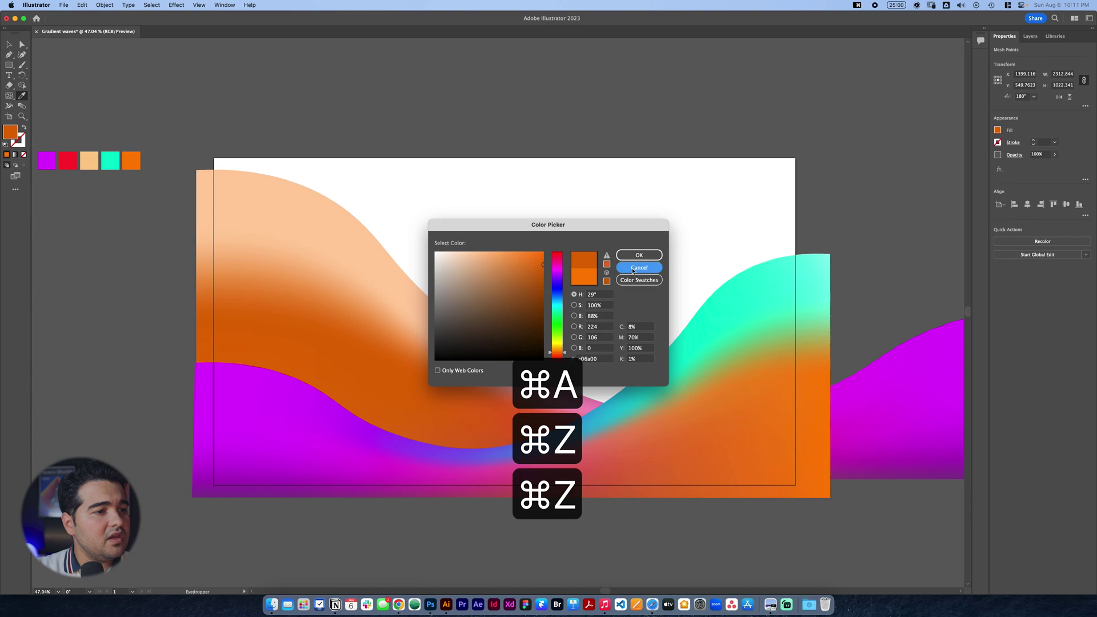
pyautogui.click(639, 268)
# Shift the hue of the back wave's lower left-side mesh points to bright red and deselect the mesh.
pyautogui.doubleClick(11, 136)
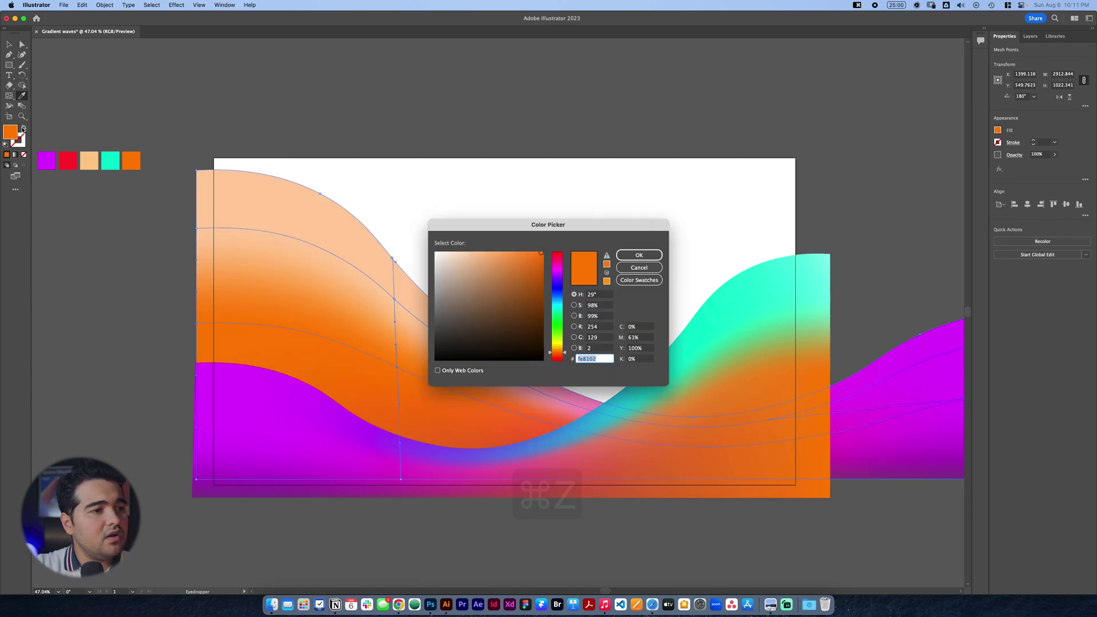
pyautogui.click(564, 355)
pyautogui.click(639, 255)
pyautogui.press('super+z')
pyautogui.scroll(-3, 602, 286)
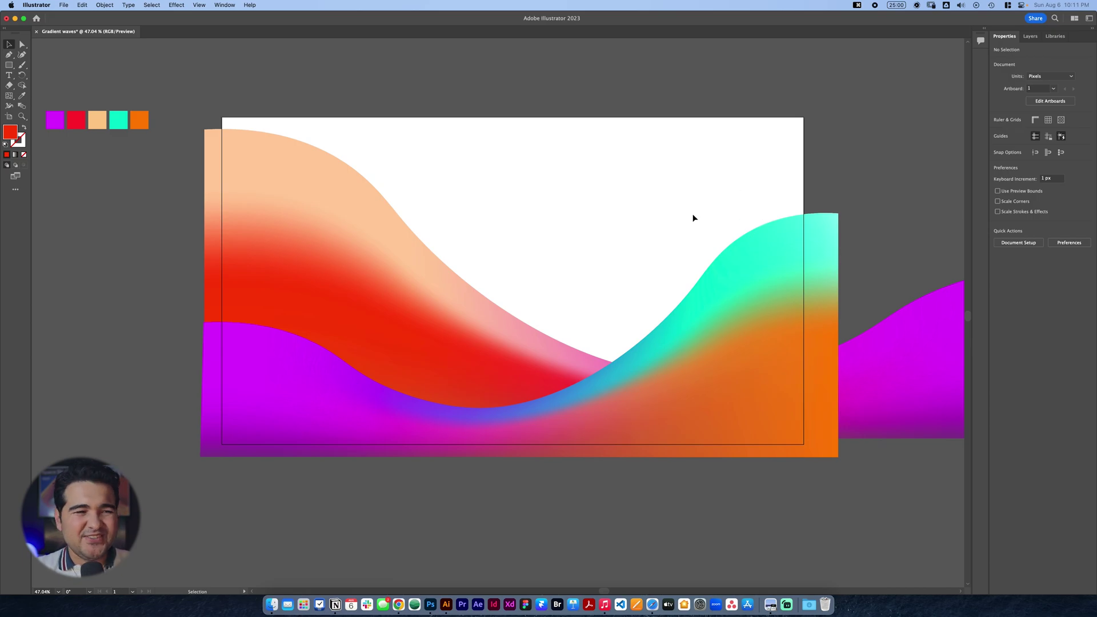
# Switch to Photoshop and set up a new document 1920 px wide and 1080 px high.
pyautogui.click(430, 604)
pyautogui.click(45, 74)
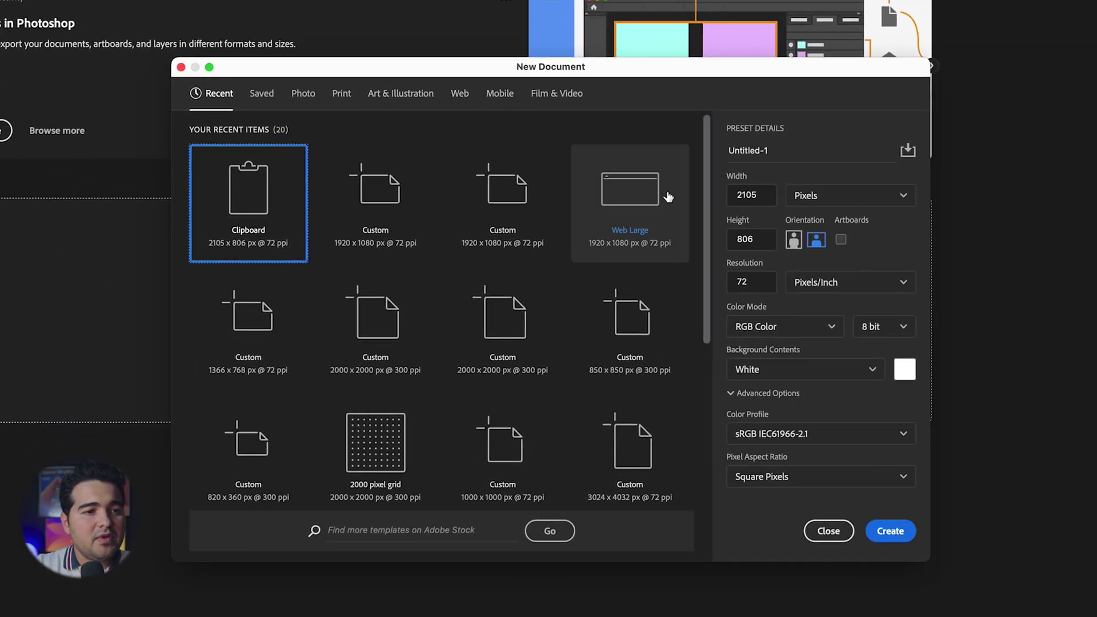
pyautogui.click(752, 195)
pyautogui.press('super+a')
pyautogui.write('1920')
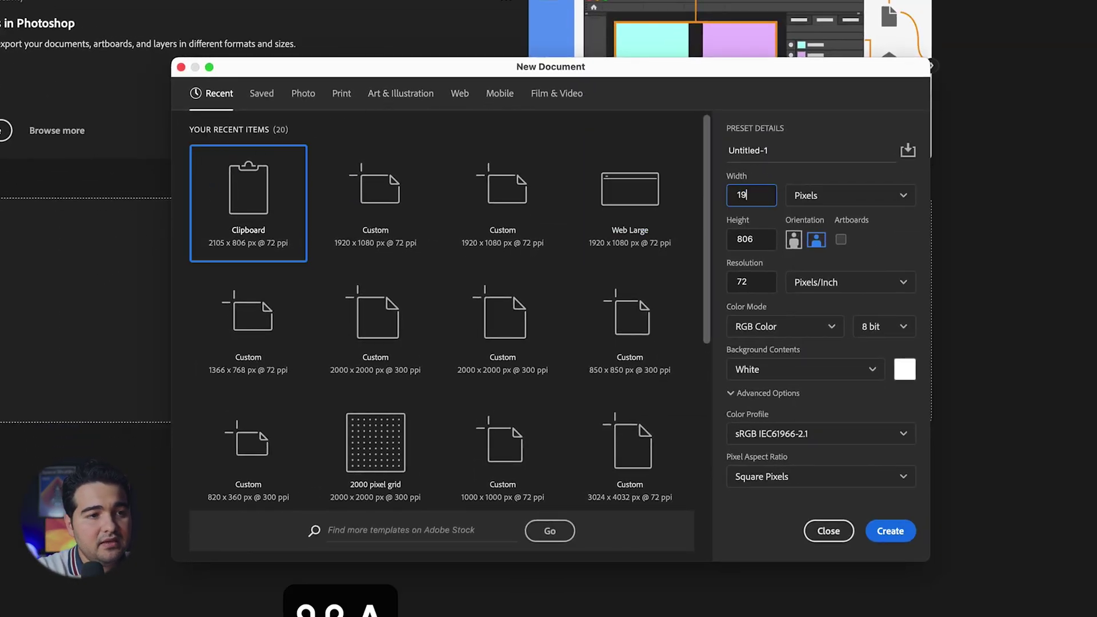
pyautogui.press('Tab')
pyautogui.write('1080')
# Name the new document "gradient waves" and create it.
pyautogui.click(742, 160)
pyautogui.press('super+a')
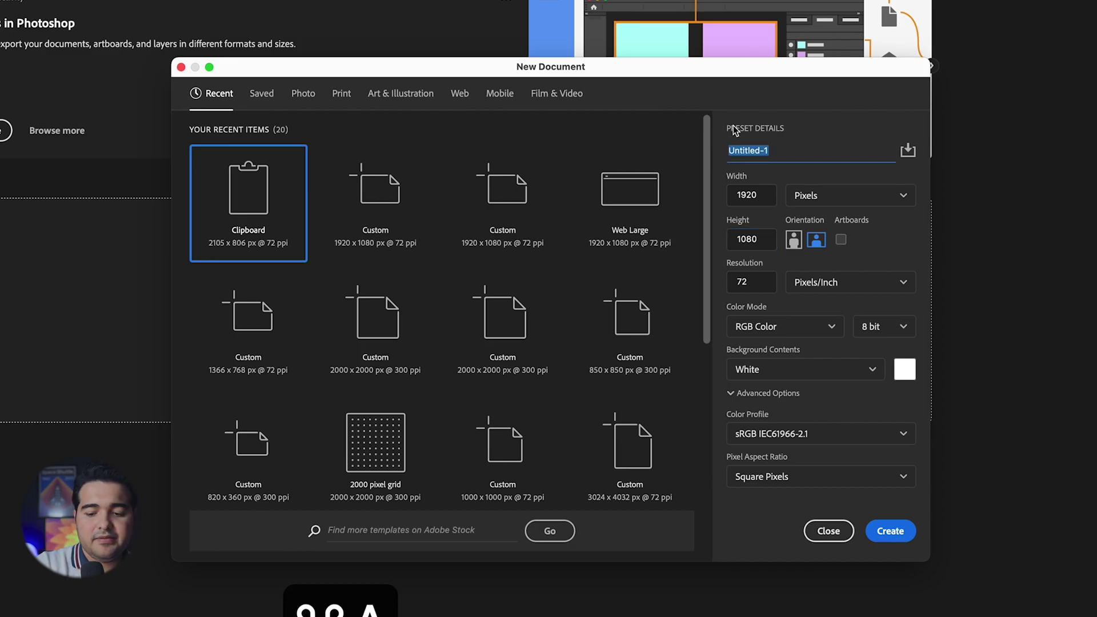
pyautogui.write('gradient waves')
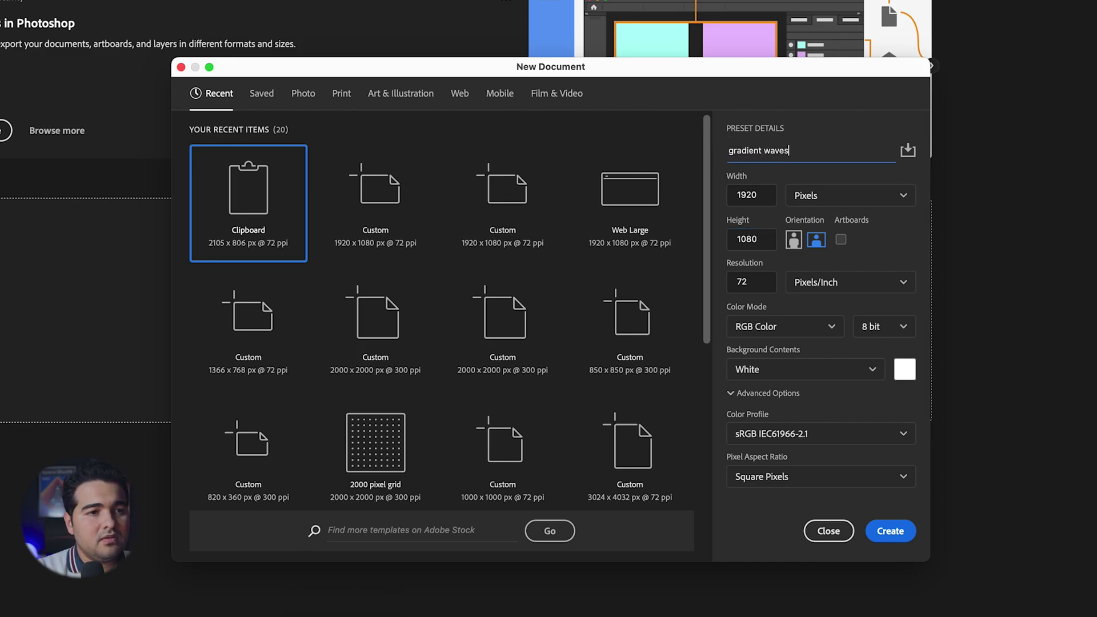
pyautogui.press('Return')
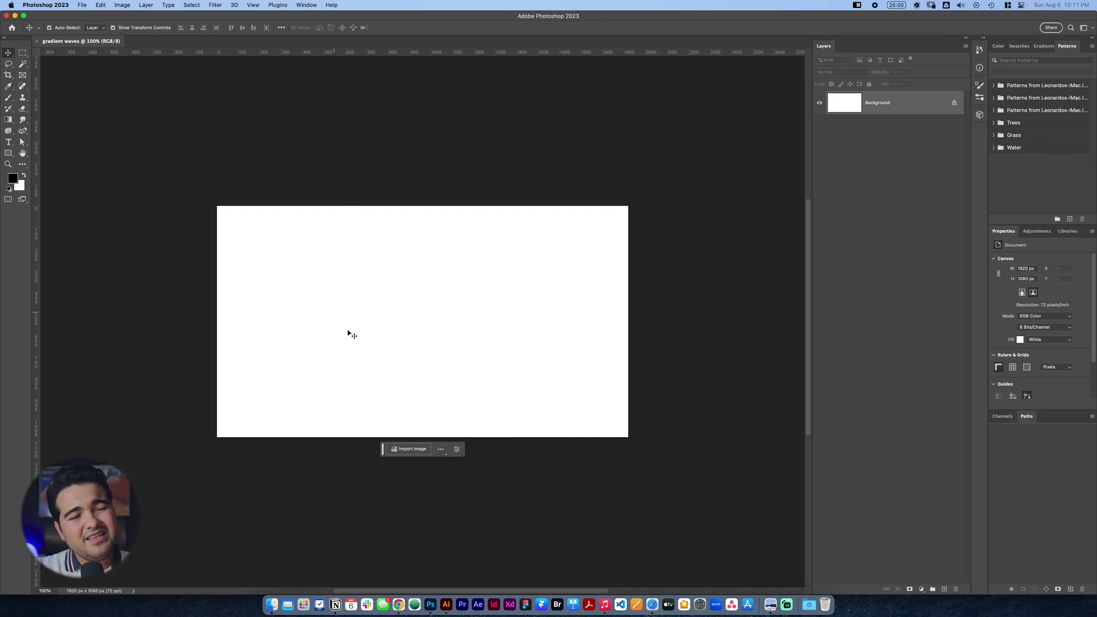
# Add a solid color fill layer in light gray #e3e3e3 above the background.
pyautogui.click(922, 589)
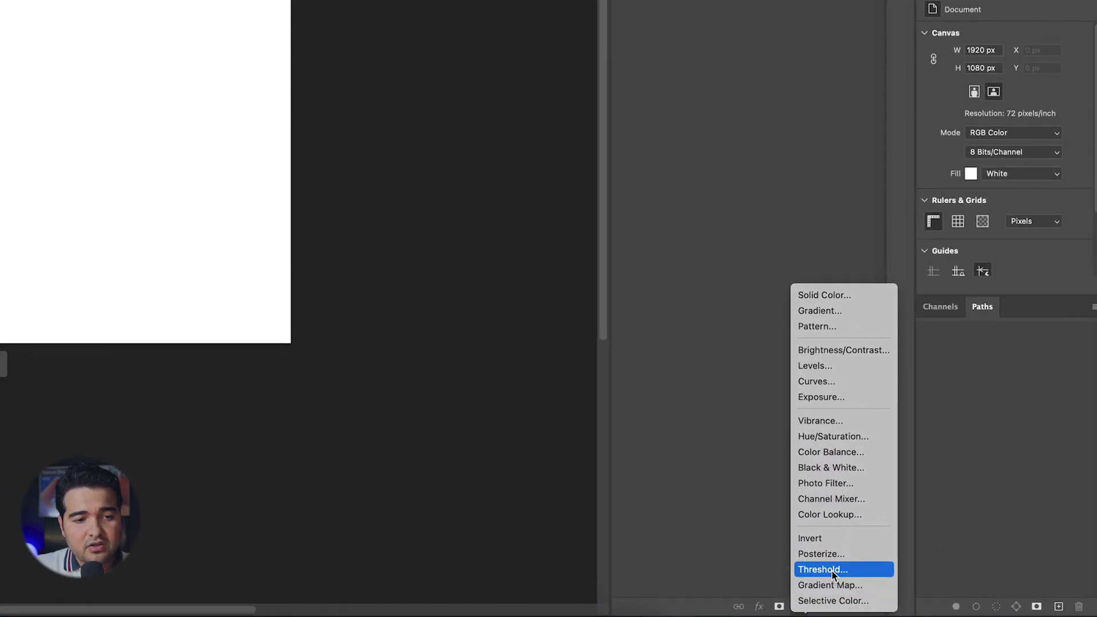
pyautogui.click(858, 250)
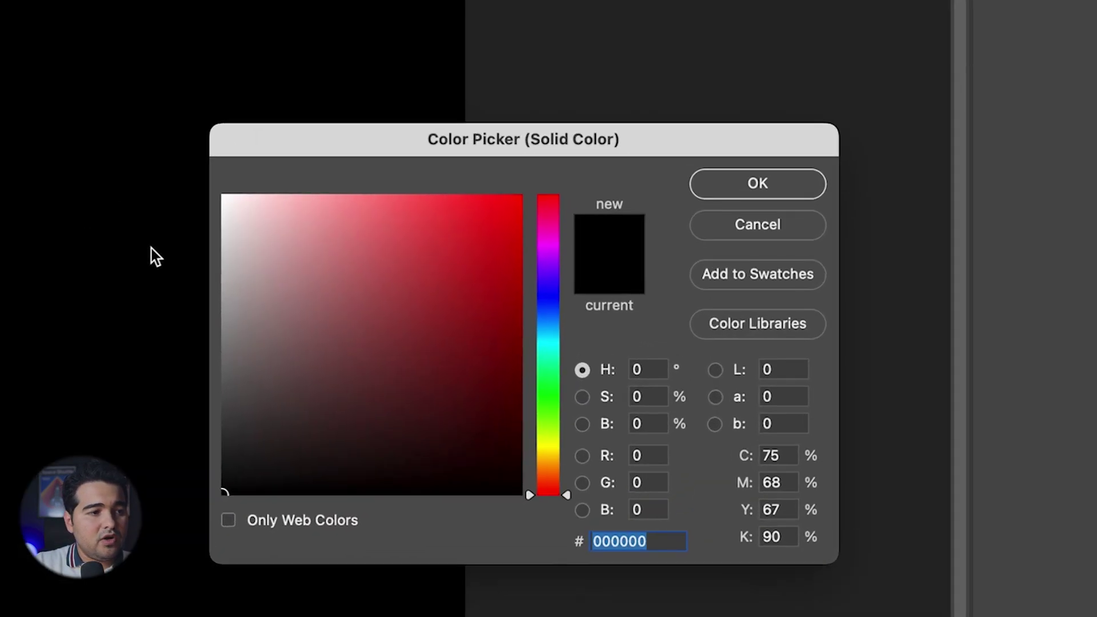
pyautogui.write('f1f1f1')
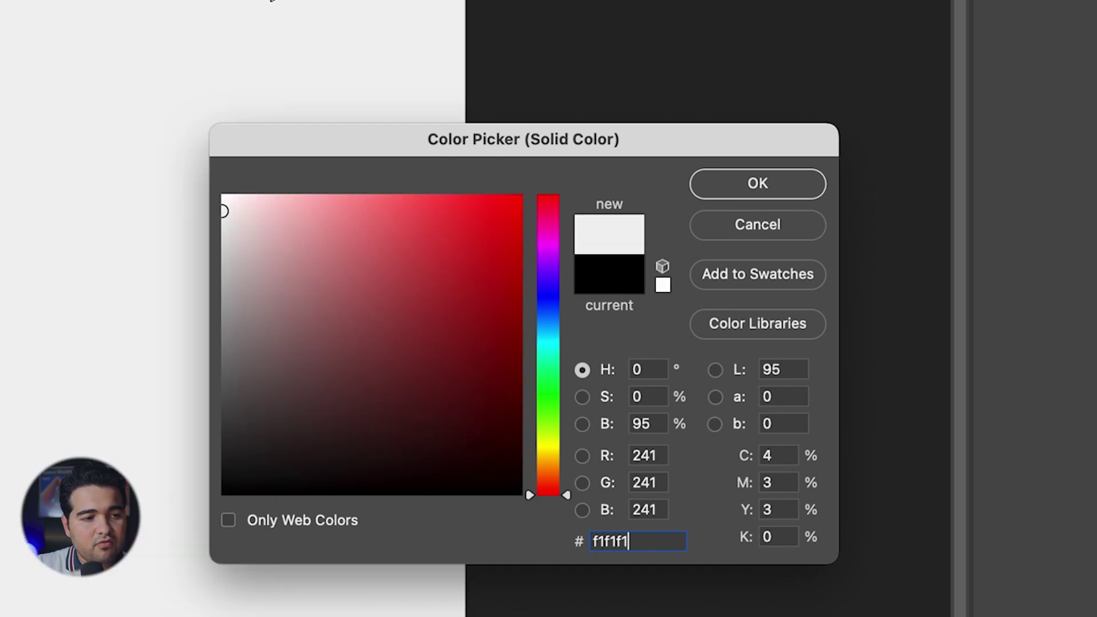
pyautogui.press('super+a')
pyautogui.write('e3e3e3')
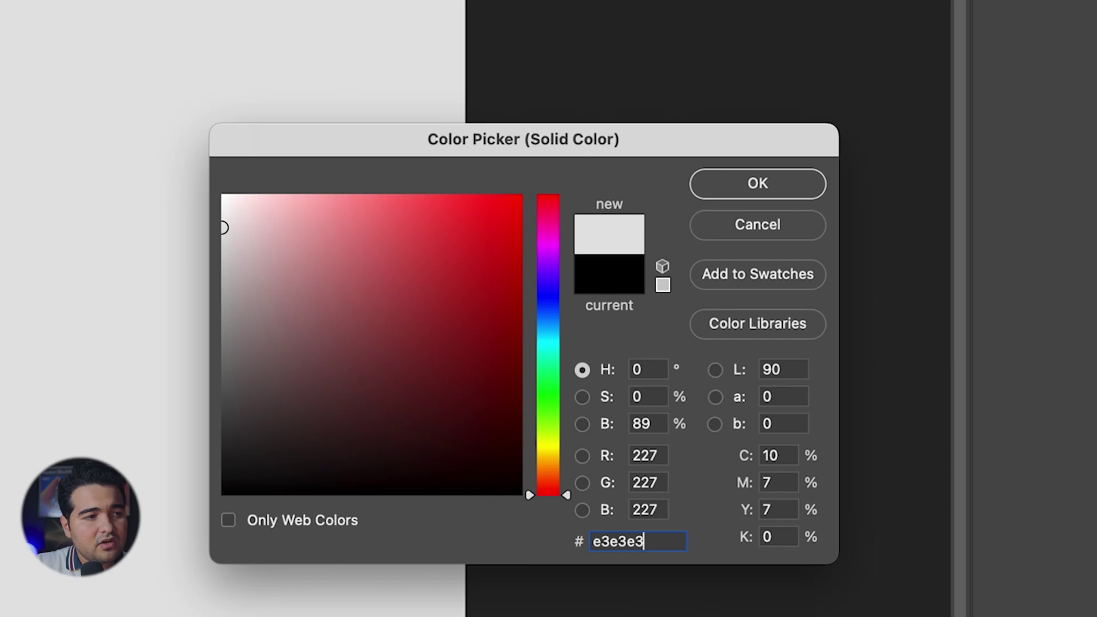
pyautogui.press('Return')
# Copy the front purple, turquoise and orange wave in Illustrator and return to the Photoshop document.
pyautogui.press('super+Tab')
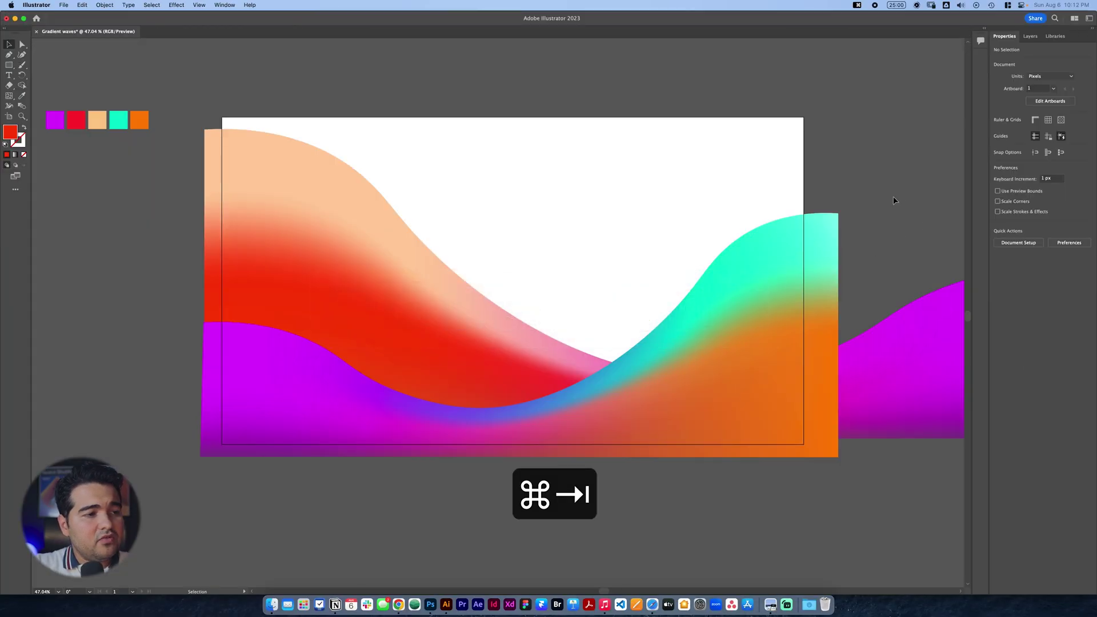
pyautogui.press('super+c')
pyautogui.press('super+Tab')
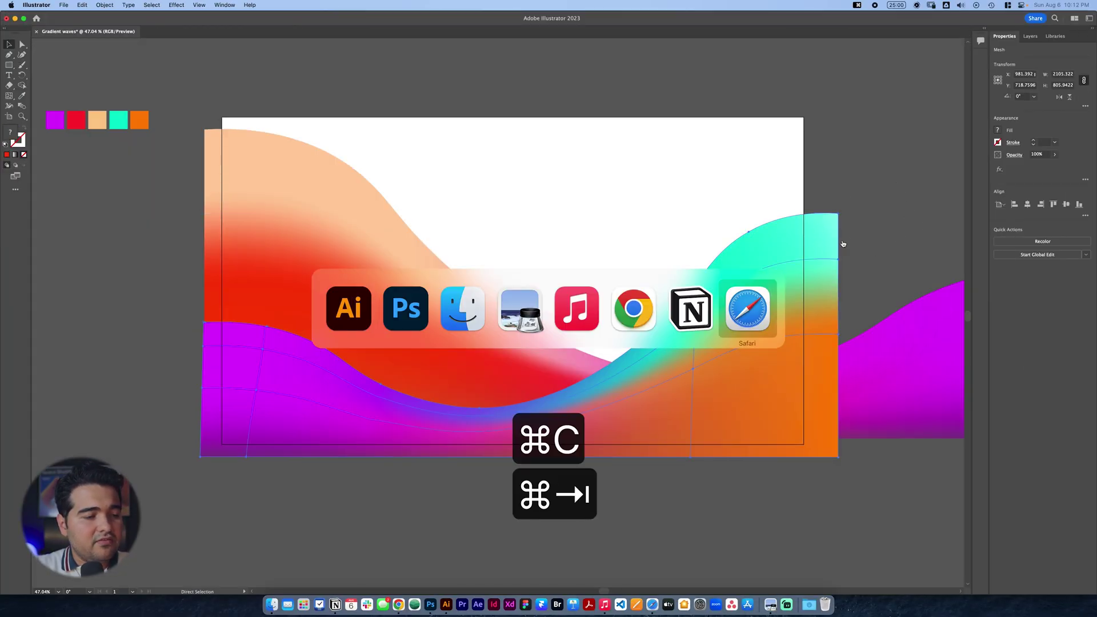
pyautogui.press('super+Tab')
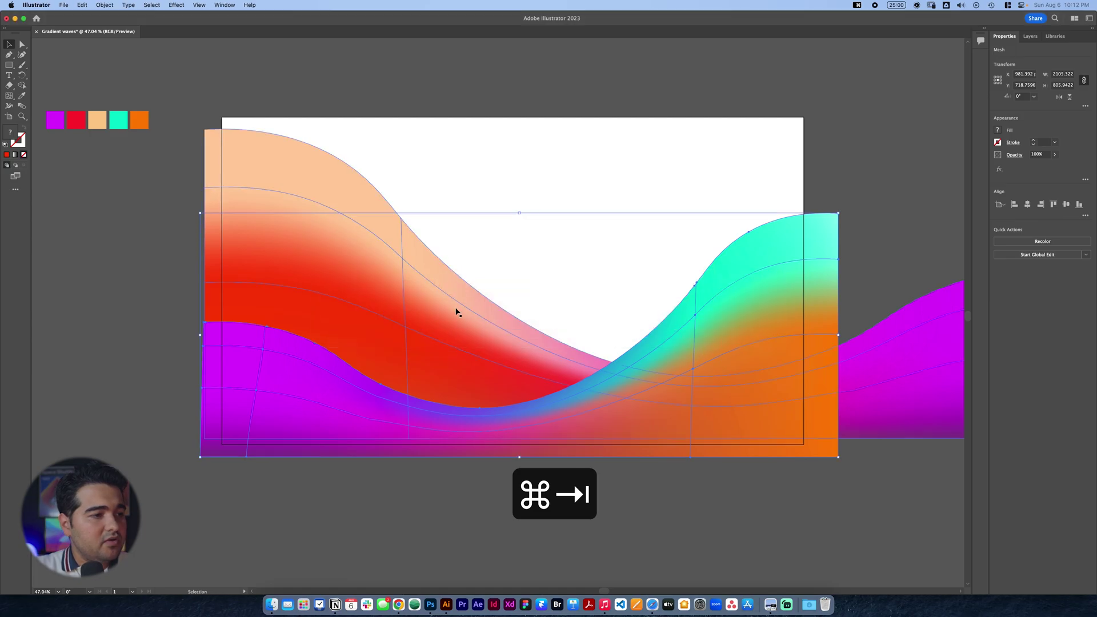
pyautogui.press('super+Tab')
pyautogui.press('super+Tab')
# Paste the wave as a smart object, place it along the canvas's lower edge and enlarge it to about 1970 × 755 px.
pyautogui.press('super+v')
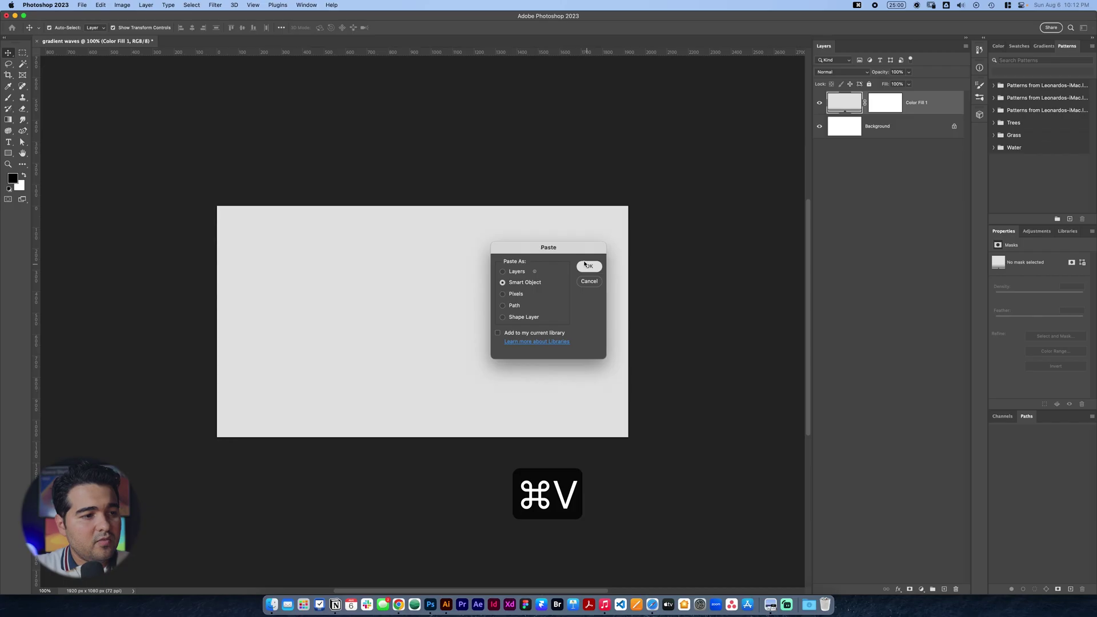
pyautogui.click(585, 265)
pyautogui.moveTo(578, 378); pyautogui.dragTo(578, 419)
pyautogui.moveTo(627, 282); pyautogui.dragTo(633, 279)
pyautogui.press('Return')
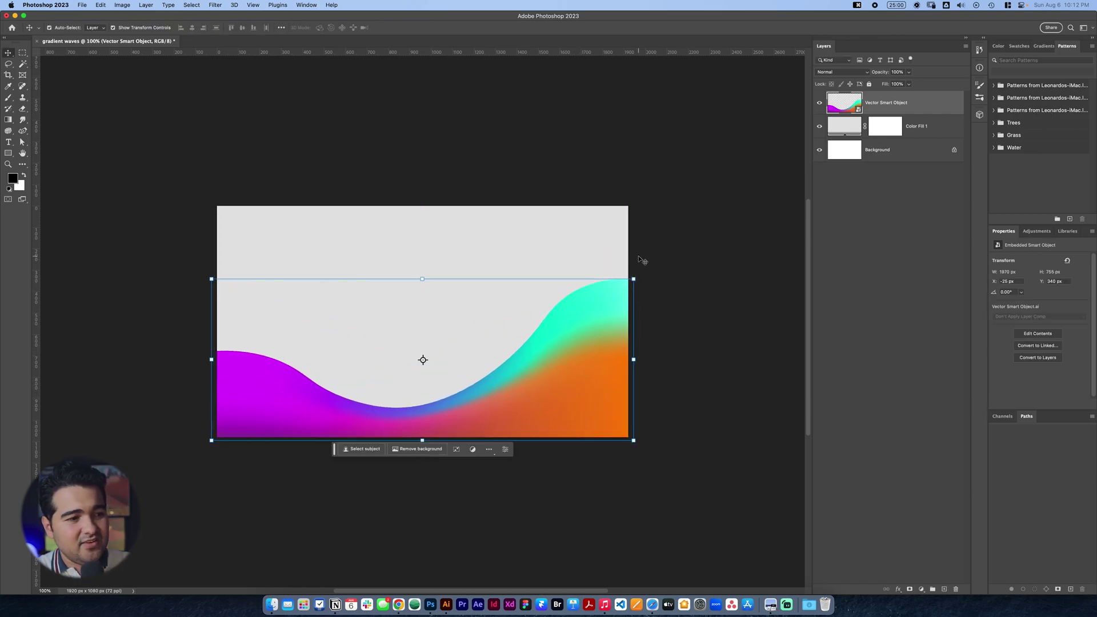
# Select the gray color fill layer, then copy the peach-and-red back wave from Illustrator.
pyautogui.click(517, 252)
pyautogui.press('super+Tab')
pyautogui.press('super+Tab')
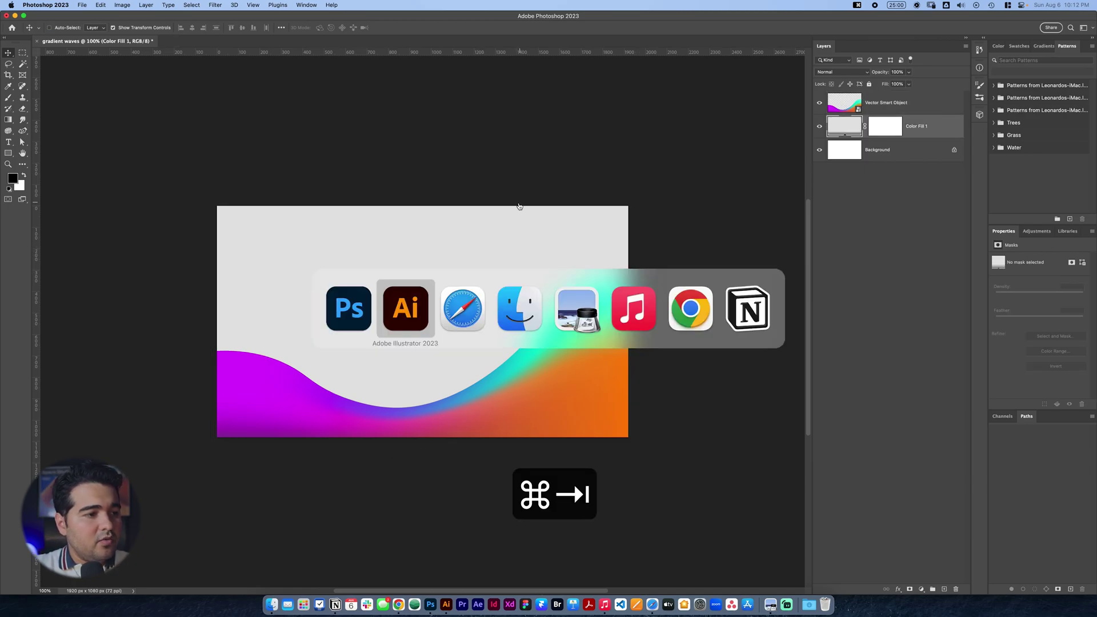
pyautogui.press('super+Tab')
pyautogui.press('super+Tab')
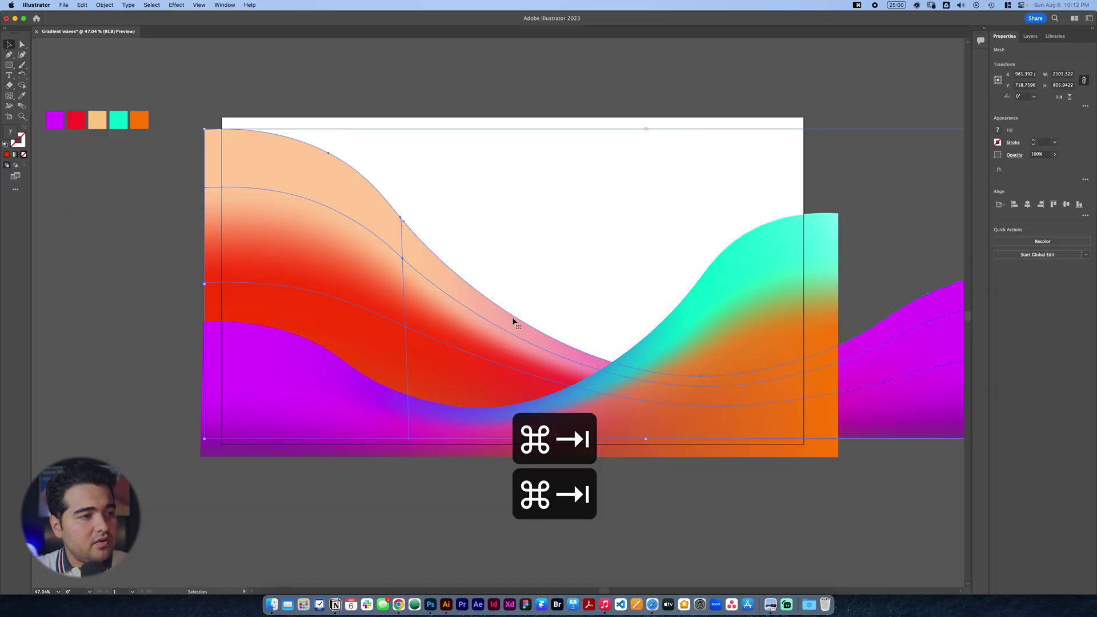
pyautogui.press('super+c')
pyautogui.press('super+Tab')
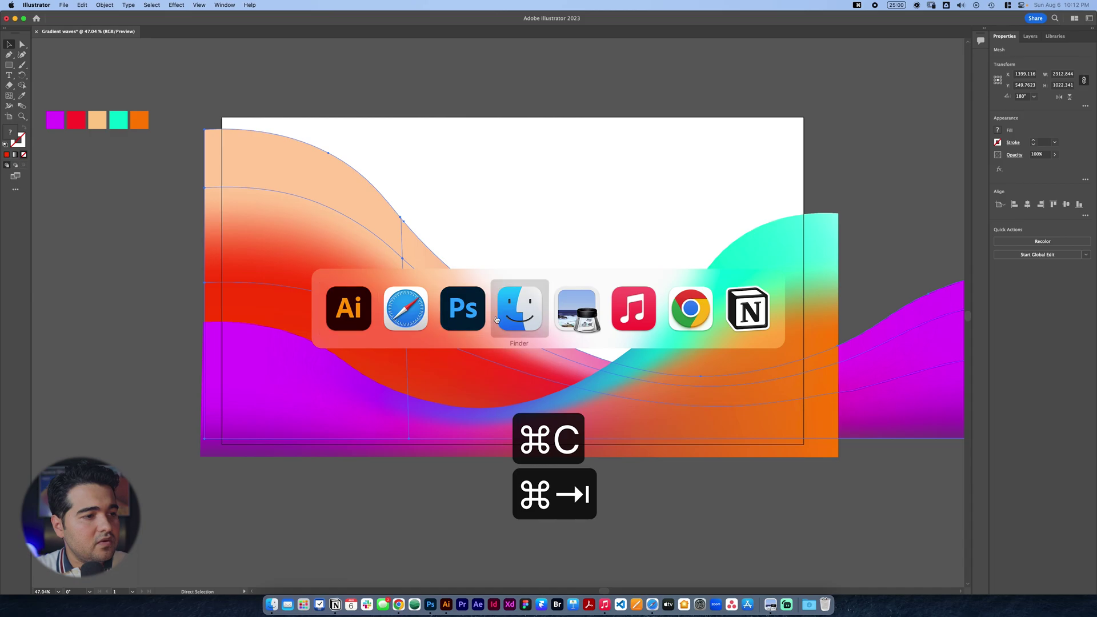
# Paste the peach-and-red wave into Photoshop as a smart object beneath the first wave and lower it behind that wave.
pyautogui.press('super+Tab')
pyautogui.press('super+v')
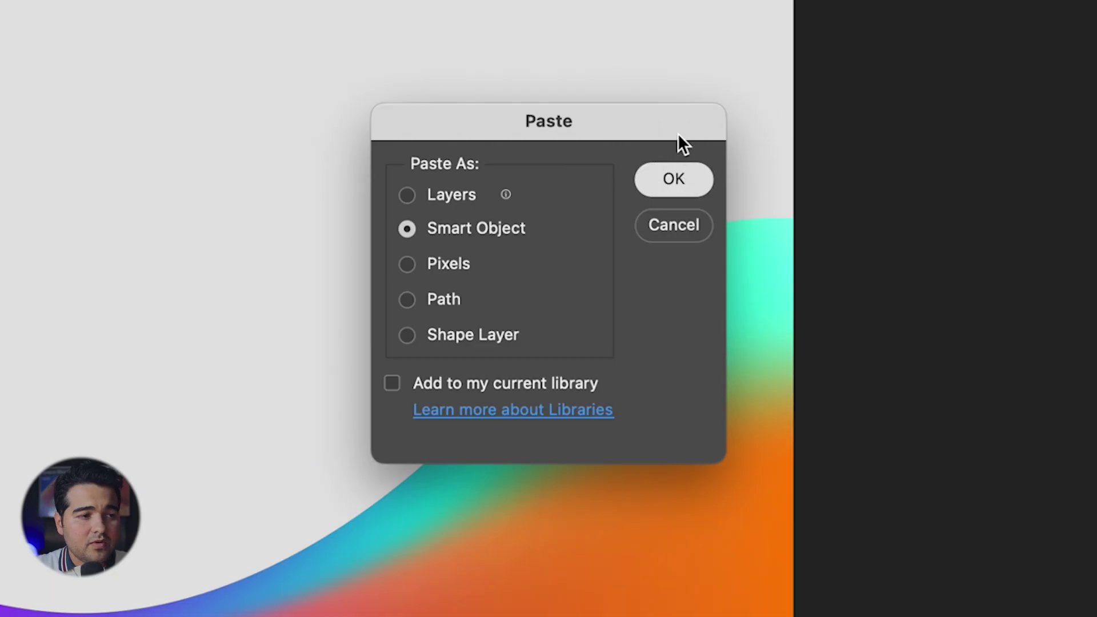
pyautogui.click(589, 266)
pyautogui.moveTo(416, 377); pyautogui.dragTo(415, 403)
pyautogui.press('Return')
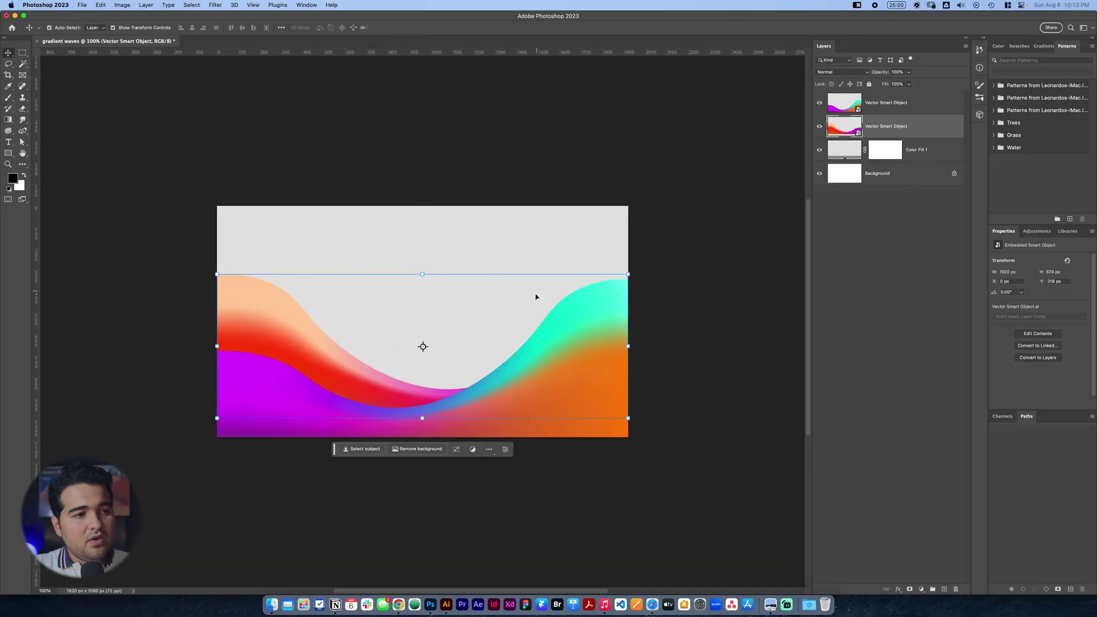
# Apply a Gaussian Blur with a radius of 3 px to the front purple, turquoise and orange wave.
pyautogui.click(547, 167)
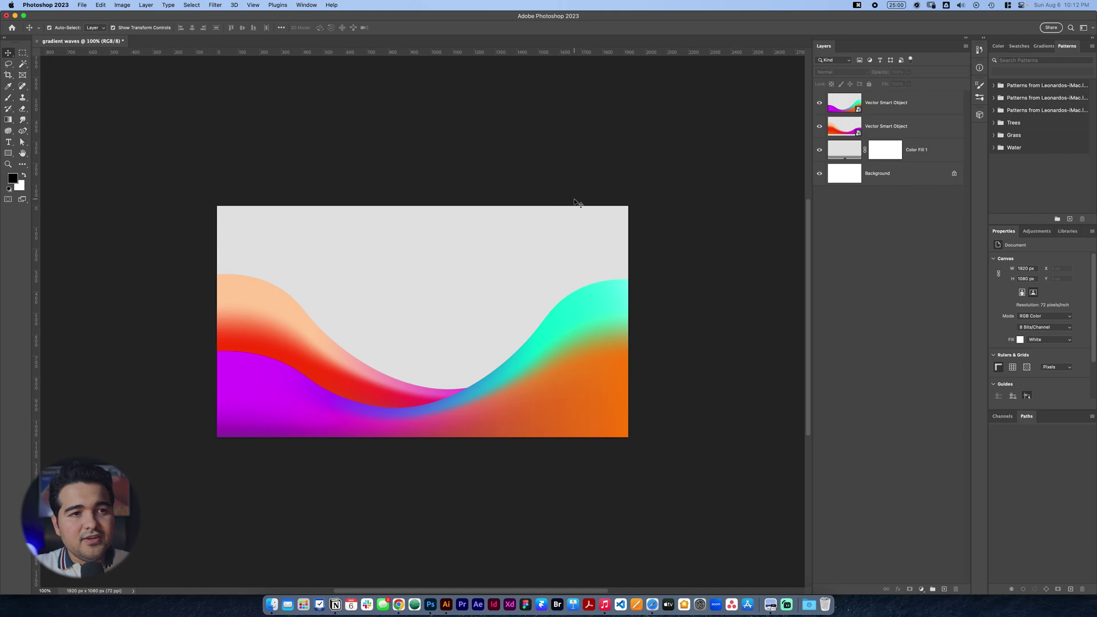
pyautogui.click(557, 342)
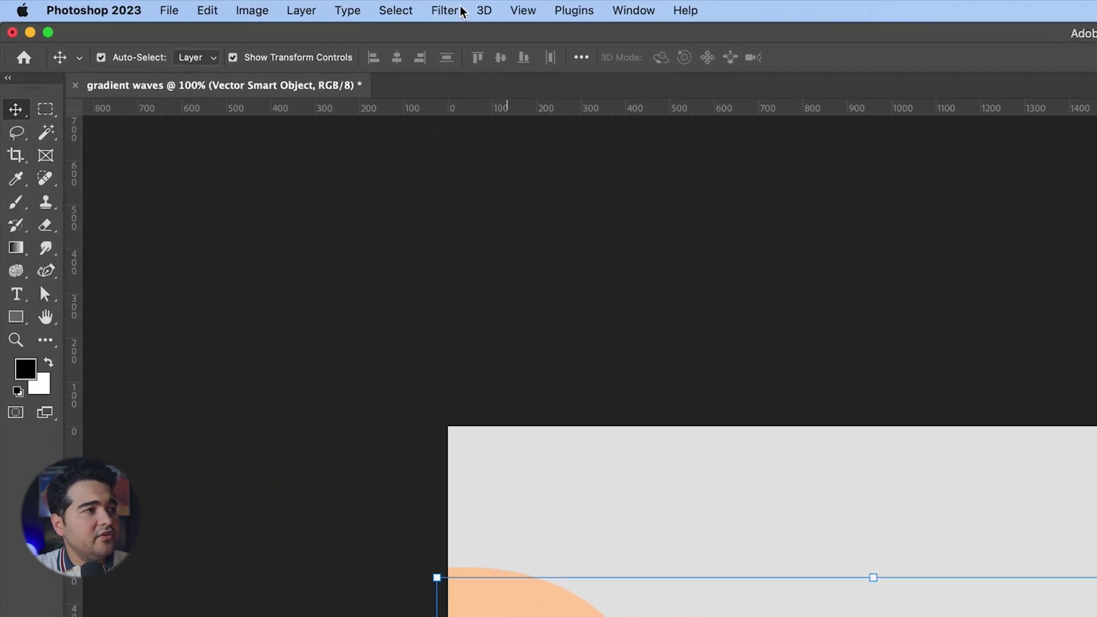
pyautogui.click(214, 4)
pyautogui.moveTo(669, 239)
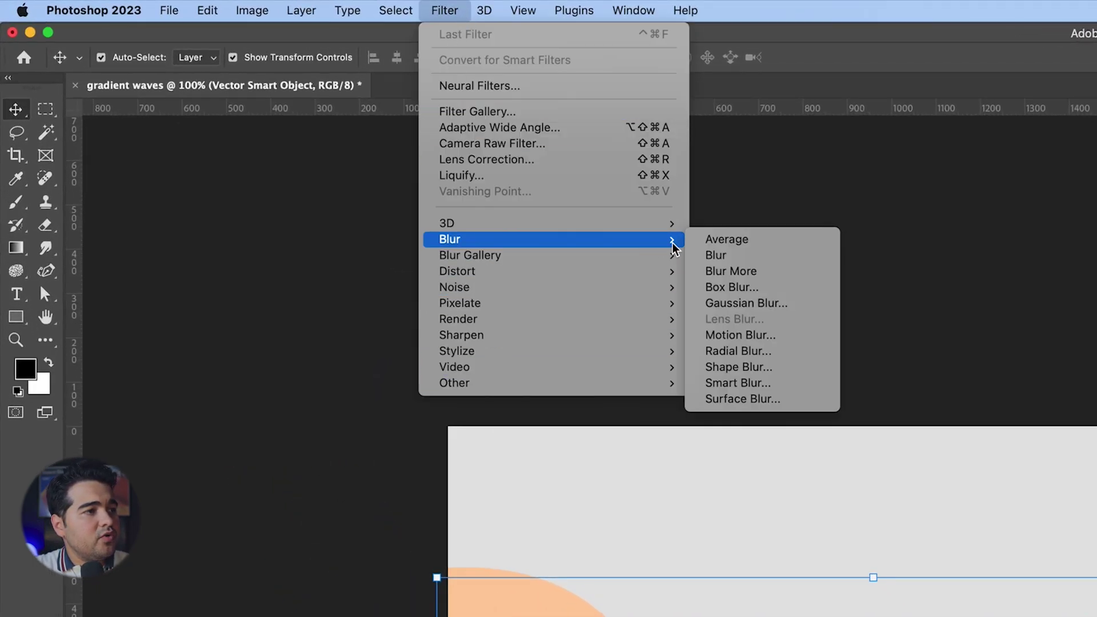
pyautogui.click(751, 304)
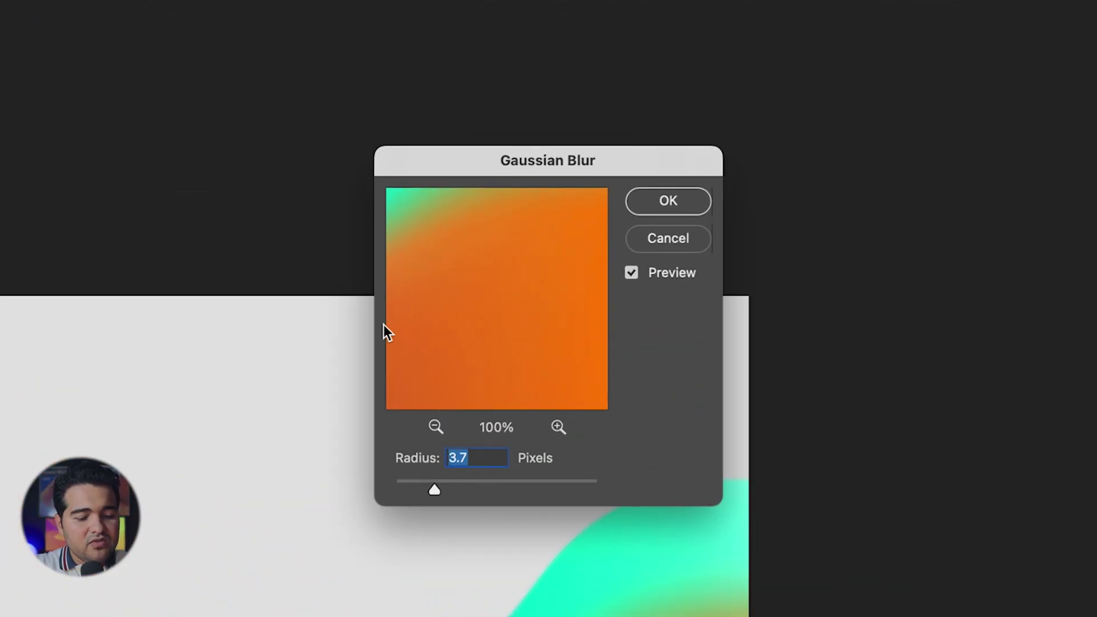
pyautogui.write('3')
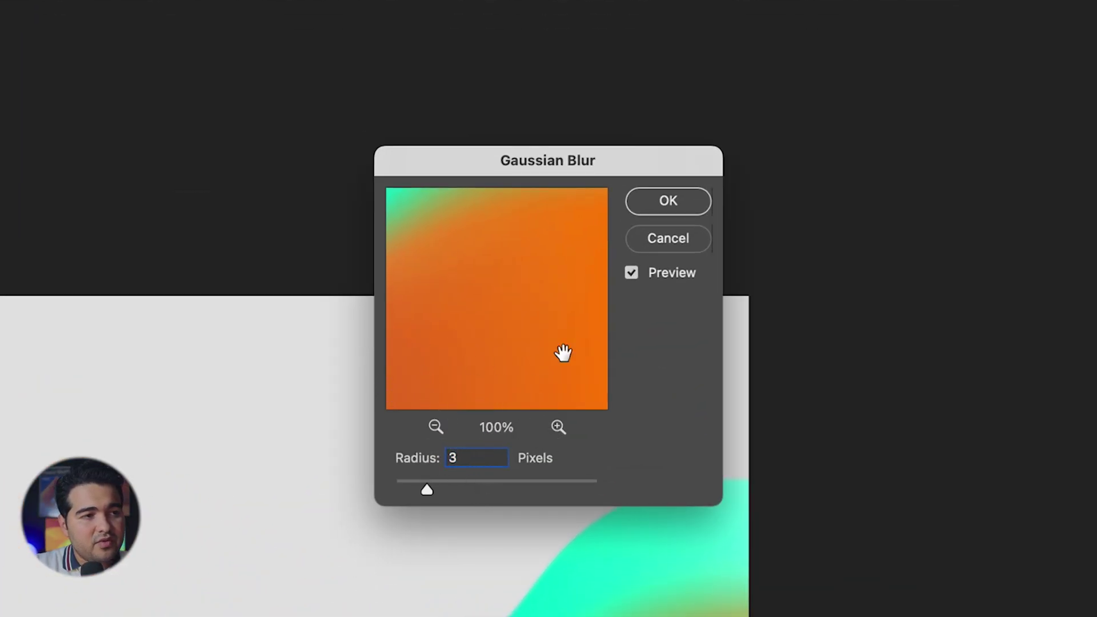
pyautogui.click(693, 203)
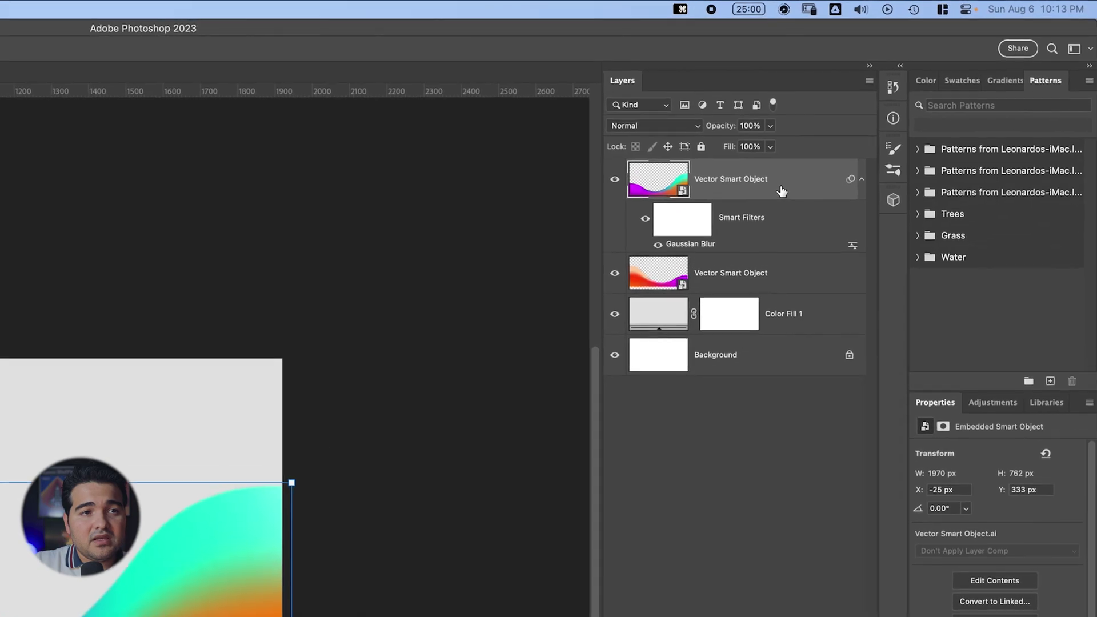
# Convert the blurred front wave to a new smart object and apply a Motion Blur at 60° with a distance of 147 px.
pyautogui.rightClick(909, 186)
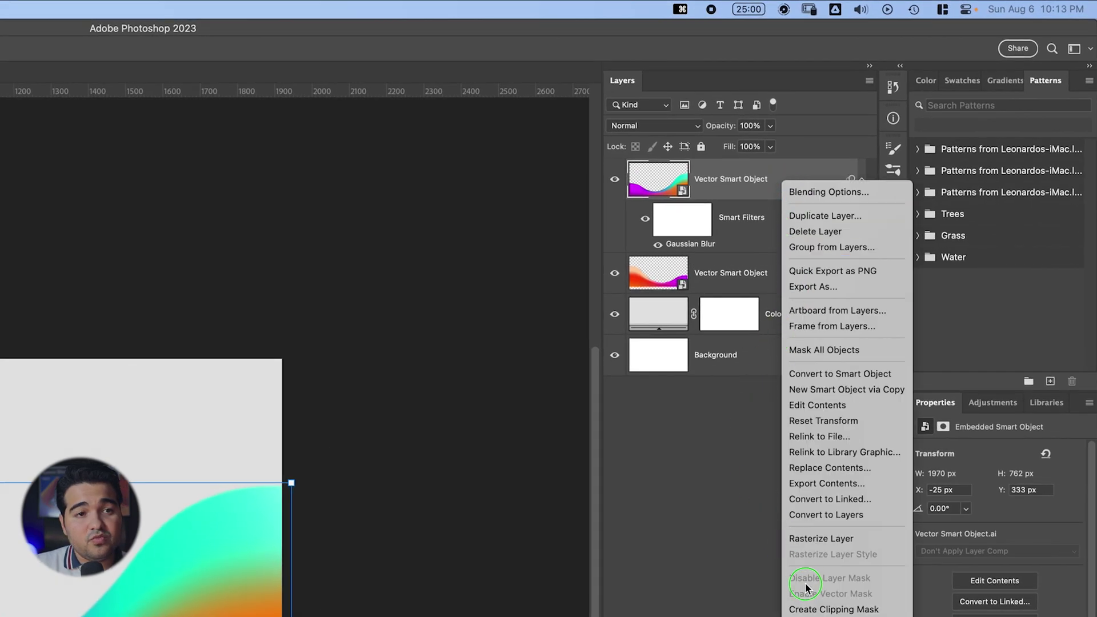
pyautogui.click(869, 374)
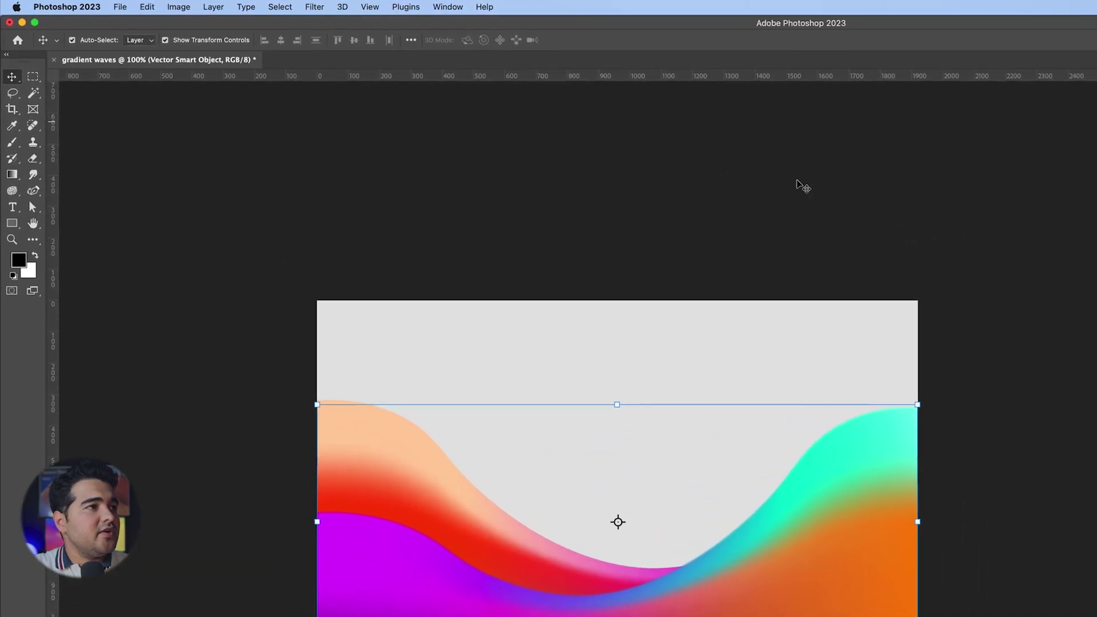
pyautogui.click(337, 6)
pyautogui.moveTo(448, 179)
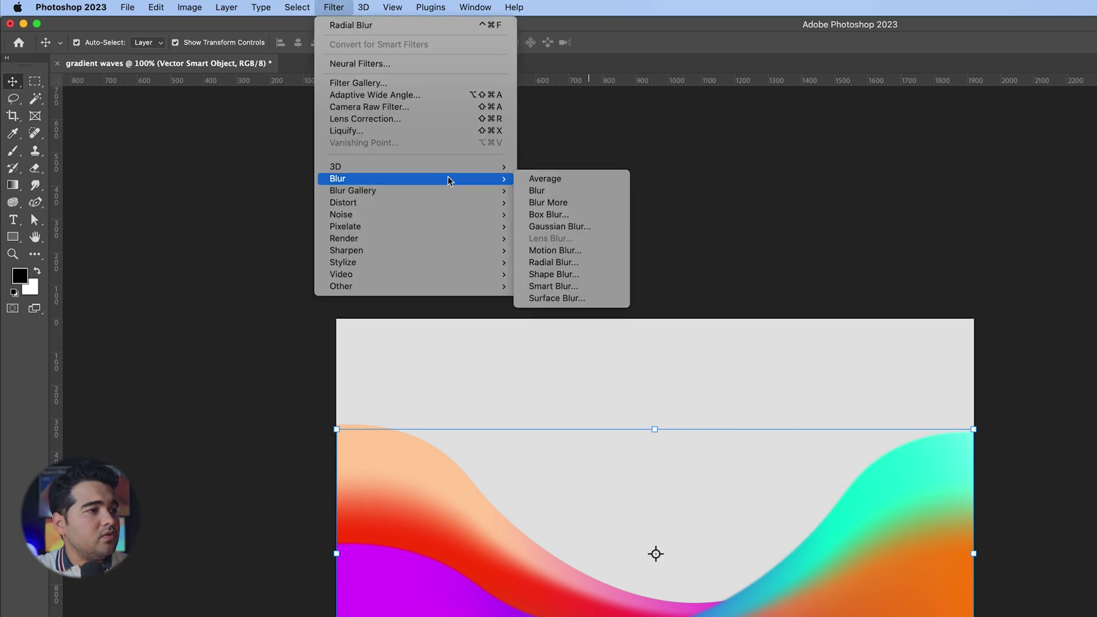
pyautogui.click(571, 251)
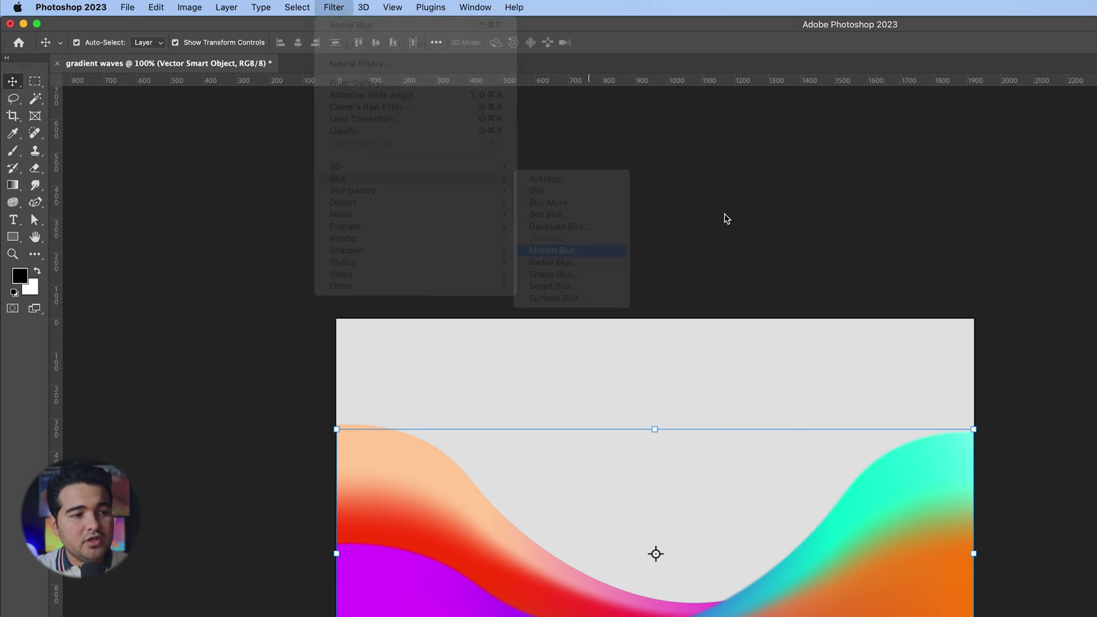
pyautogui.moveTo(473, 517); pyautogui.dragTo(451, 505)
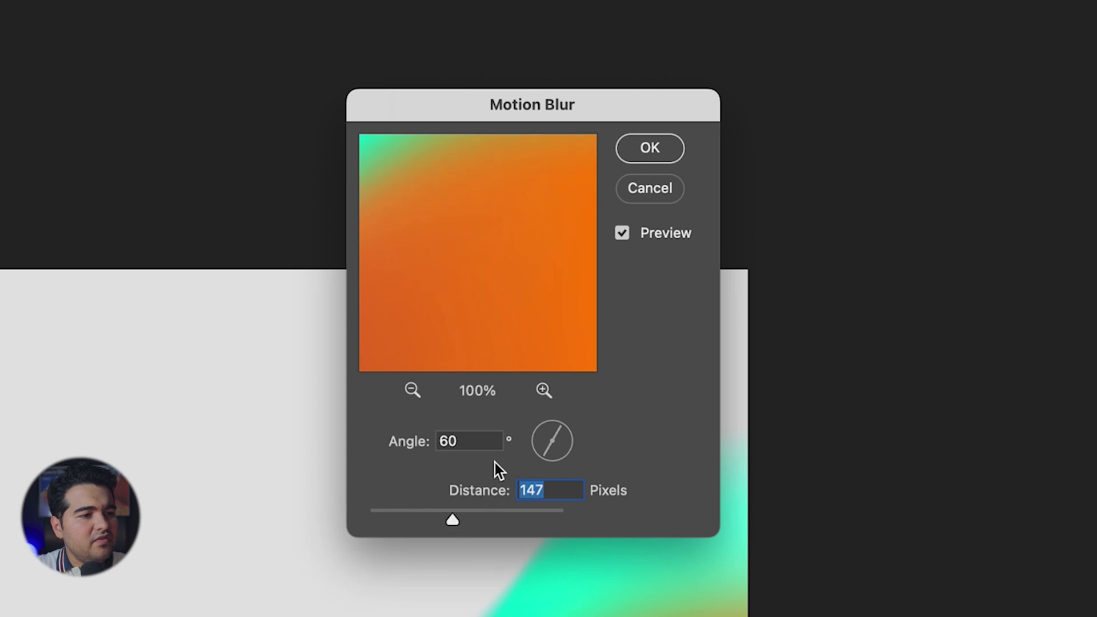
pyautogui.click(664, 160)
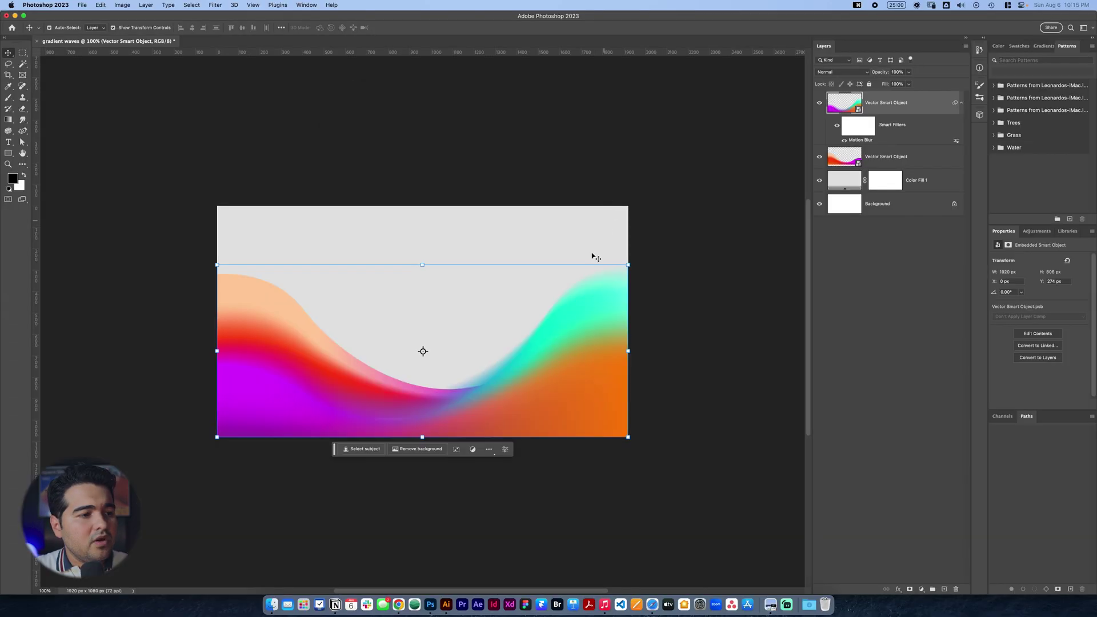
# Select the front wave's smart filter mask and set up a soft brush with 0% hardness and a size of 508 px.
pyautogui.click(863, 133)
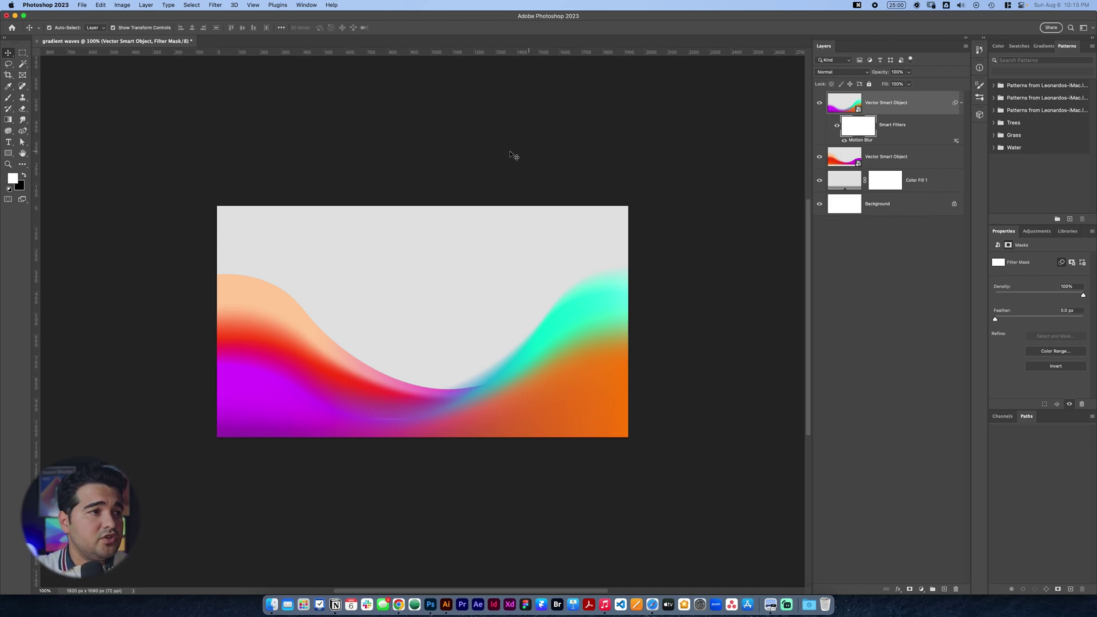
pyautogui.press('b')
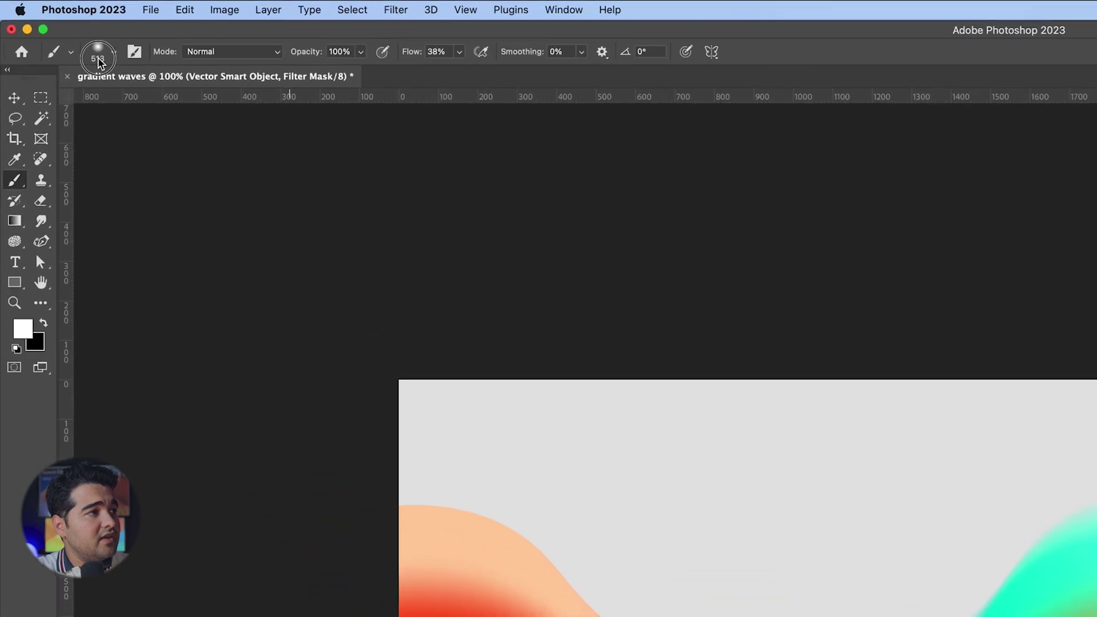
pyautogui.click(60, 27)
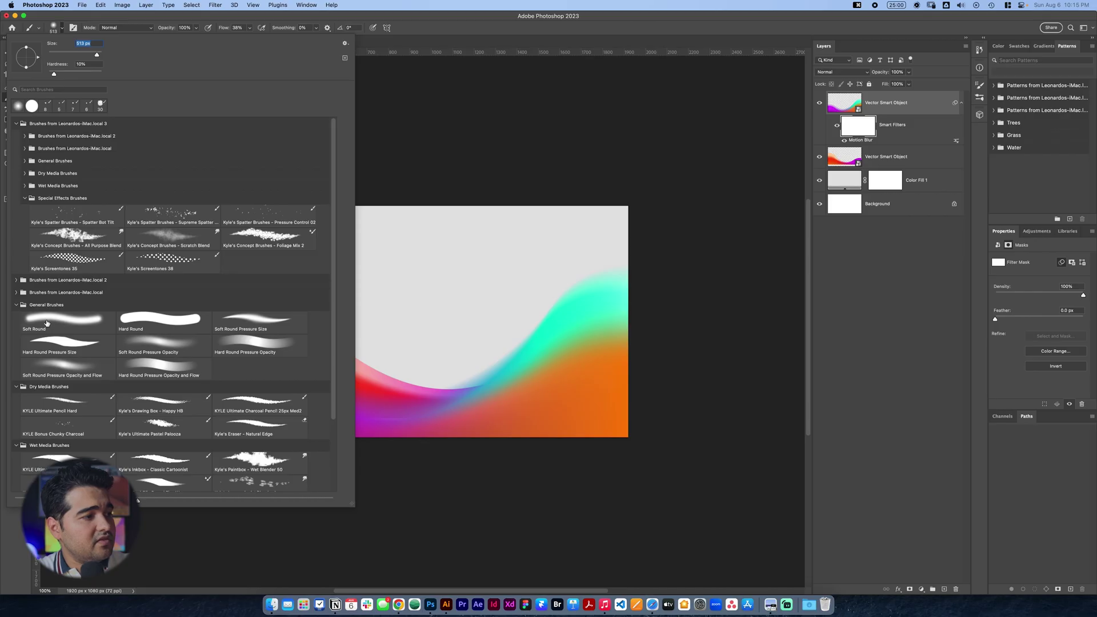
pyautogui.moveTo(112, 140); pyautogui.dragTo(95, 145)
pyautogui.moveTo(192, 109); pyautogui.dragTo(192, 105)
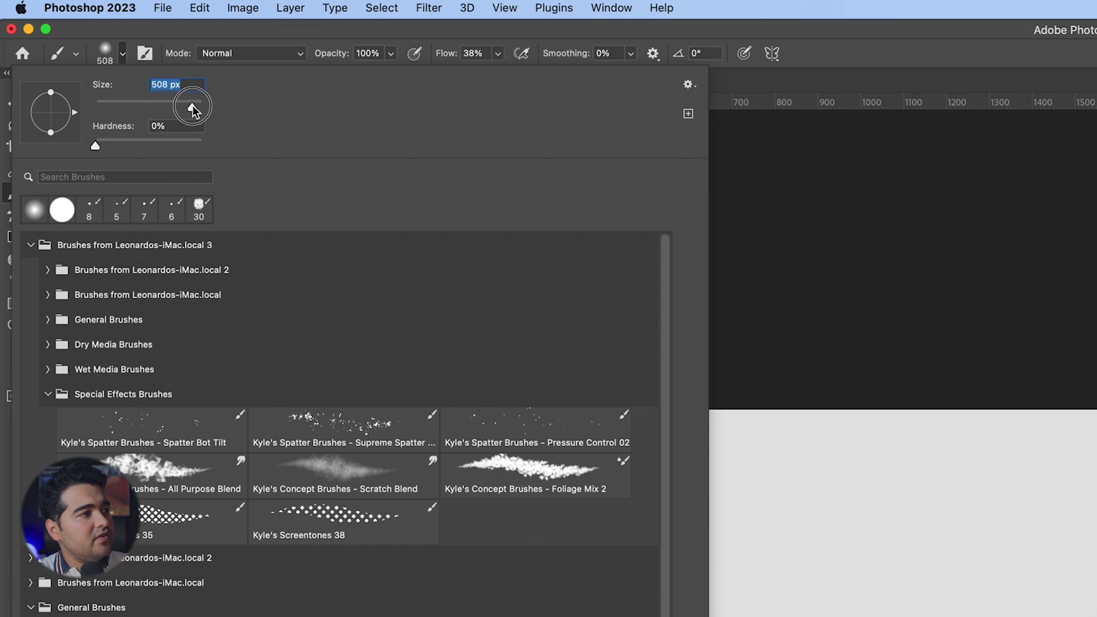
pyautogui.press('Return')
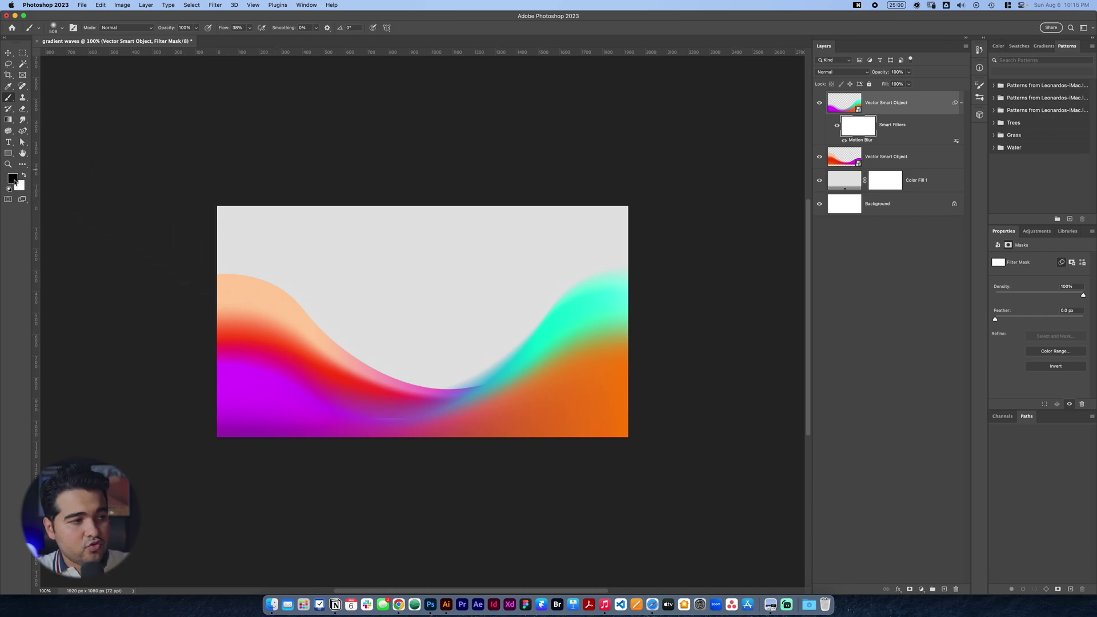
# Enlarge the brush to about 700 px and paint black on the mask to remove the motion blur around the wave's central dip.
pyautogui.moveTo(403, 352); pyautogui.dragTo(449, 373)
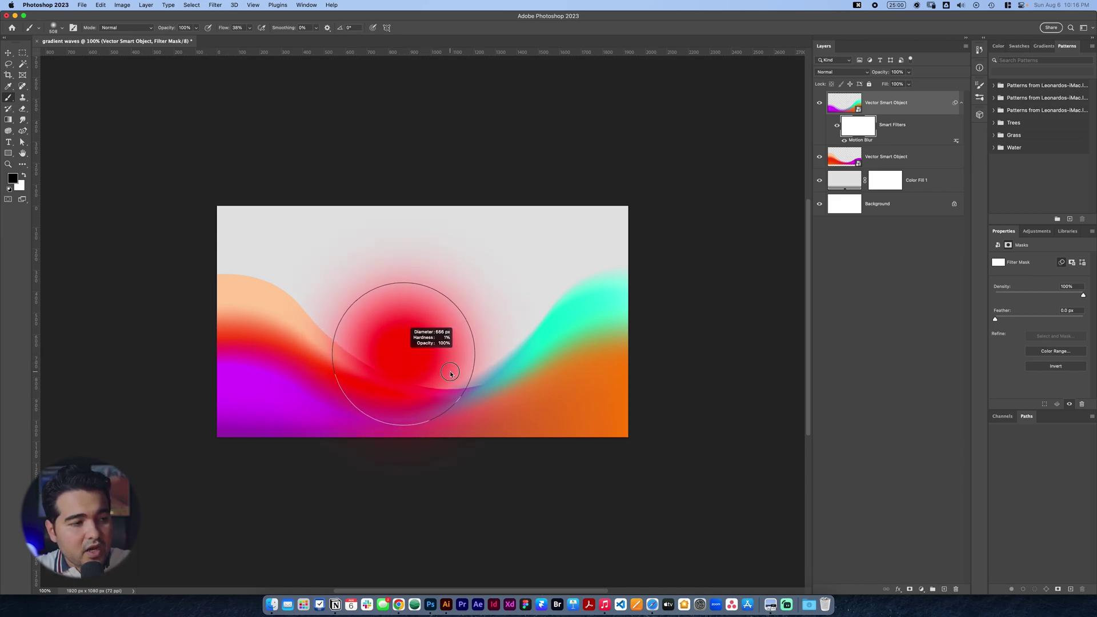
pyautogui.moveTo(451, 374)
pyautogui.mouseDown()
pyautogui.moveTo(385, 369)
pyautogui.moveTo(463, 313)
pyautogui.moveTo(425, 317)
pyautogui.moveTo(456, 360)
pyautogui.moveTo(445, 365)
pyautogui.moveTo(427, 337)
pyautogui.moveTo(392, 404)
pyautogui.moveTo(407, 355)
pyautogui.moveTo(352, 380)
pyautogui.moveTo(364, 379)
pyautogui.moveTo(329, 368)
pyautogui.moveTo(313, 348)
pyautogui.moveTo(304, 432)
pyautogui.moveTo(323, 355)
pyautogui.moveTo(274, 393)
pyautogui.moveTo(397, 427)
pyautogui.moveTo(351, 378)
pyautogui.moveTo(310, 415)
pyautogui.moveTo(291, 343)
pyautogui.moveTo(261, 411)
pyautogui.moveTo(316, 368)
pyautogui.moveTo(283, 333)
pyautogui.moveTo(297, 291)
pyautogui.moveTo(316, 292)
pyautogui.moveTo(306, 275)
pyautogui.moveTo(314, 283)
pyautogui.moveTo(301, 325)
pyautogui.moveTo(313, 332)
pyautogui.moveTo(286, 328)
pyautogui.moveTo(289, 349)
pyautogui.moveTo(261, 333)
pyautogui.moveTo(323, 369)
pyautogui.moveTo(443, 359)
pyautogui.moveTo(487, 322)
pyautogui.moveTo(473, 362)
pyautogui.mouseUp()
pyautogui.press('x')
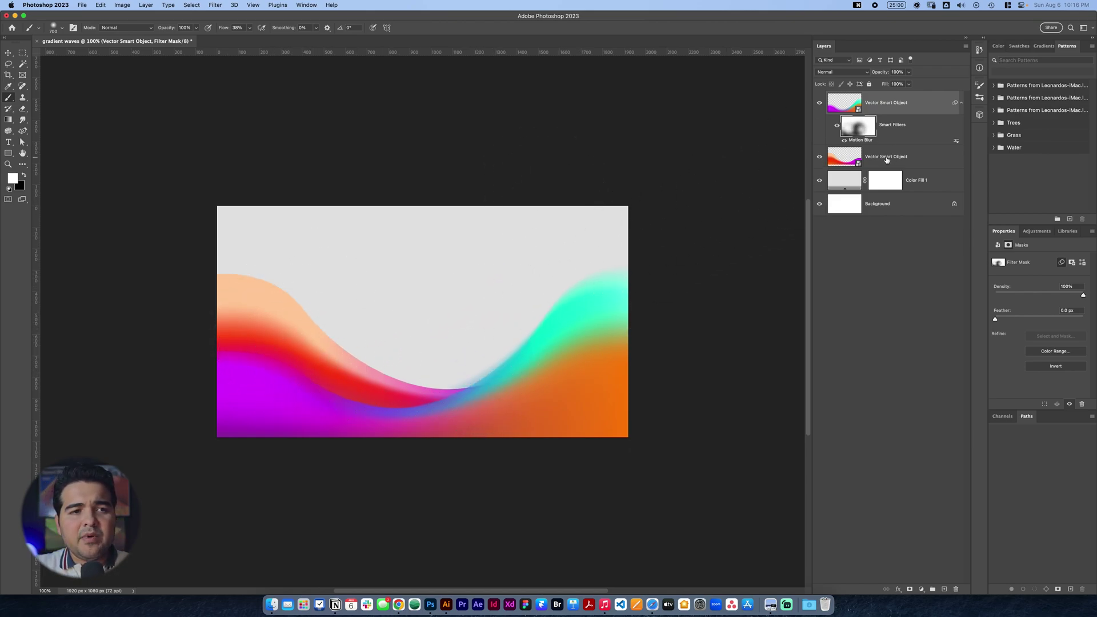
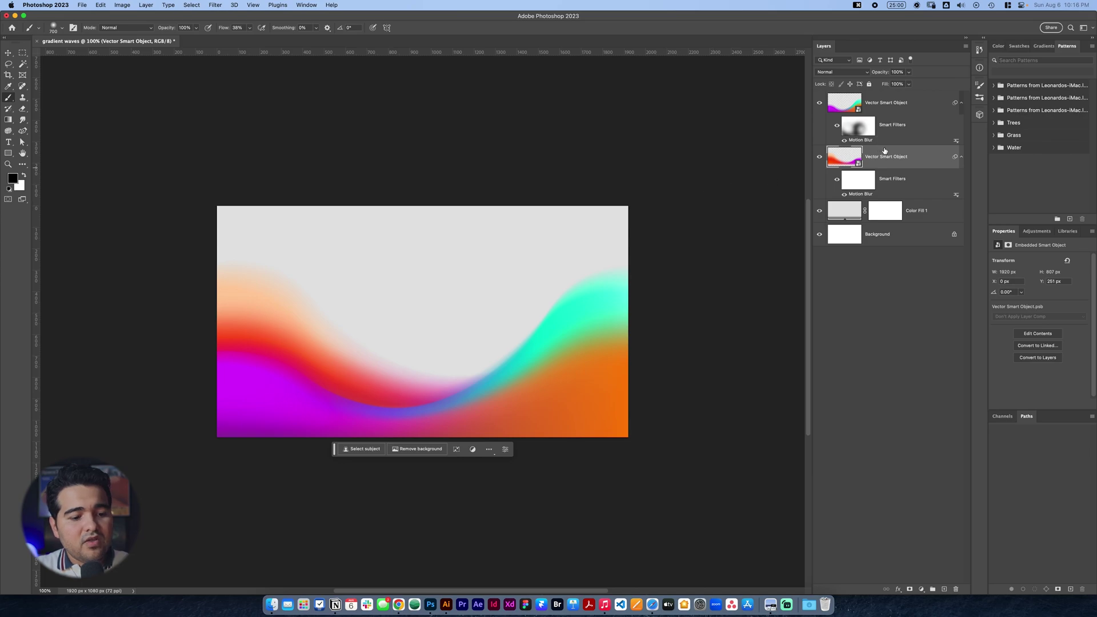
# Stretch the peach-and-red back wave upward to about 1415 px tall and sideways to about 2537 px wide.
pyautogui.press('super+t')
pyautogui.click(527, 220)
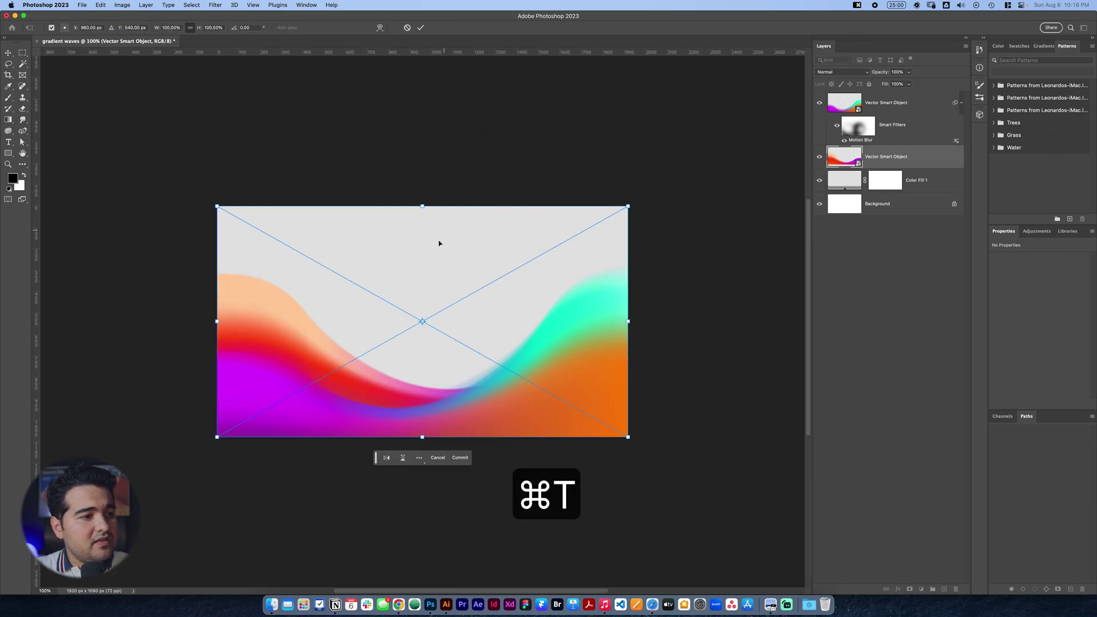
pyautogui.moveTo(426, 208); pyautogui.dragTo(422, 135)
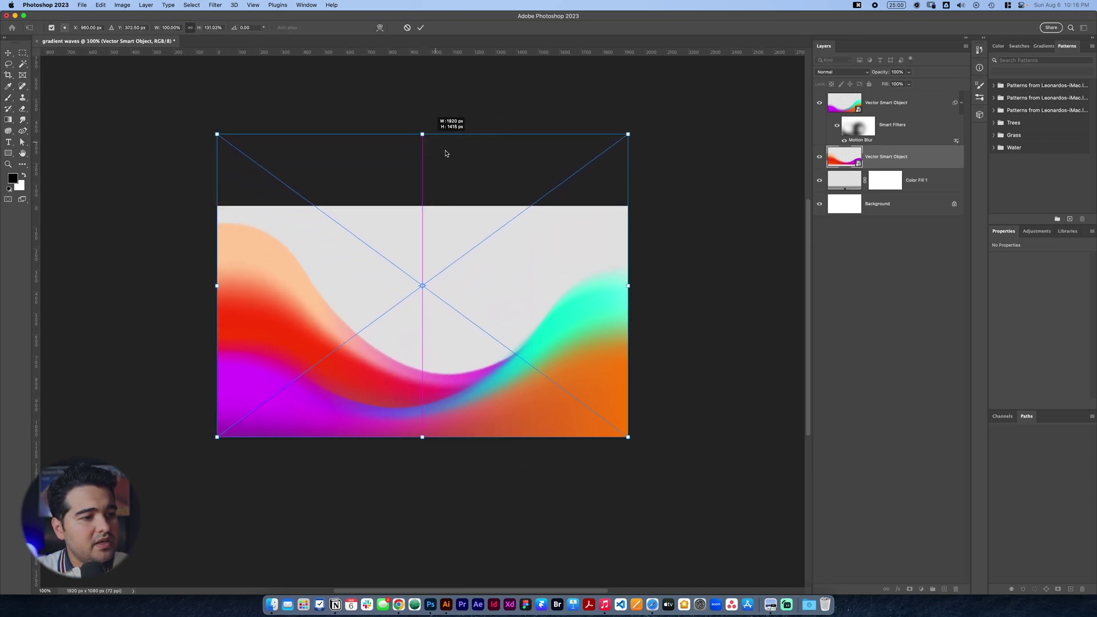
pyautogui.moveTo(628, 287); pyautogui.dragTo(760, 274)
pyautogui.press('Return')
# Paint black on the back wave's smart filter mask to sharpen its lower slope where it meets the front wave.
pyautogui.press('b')
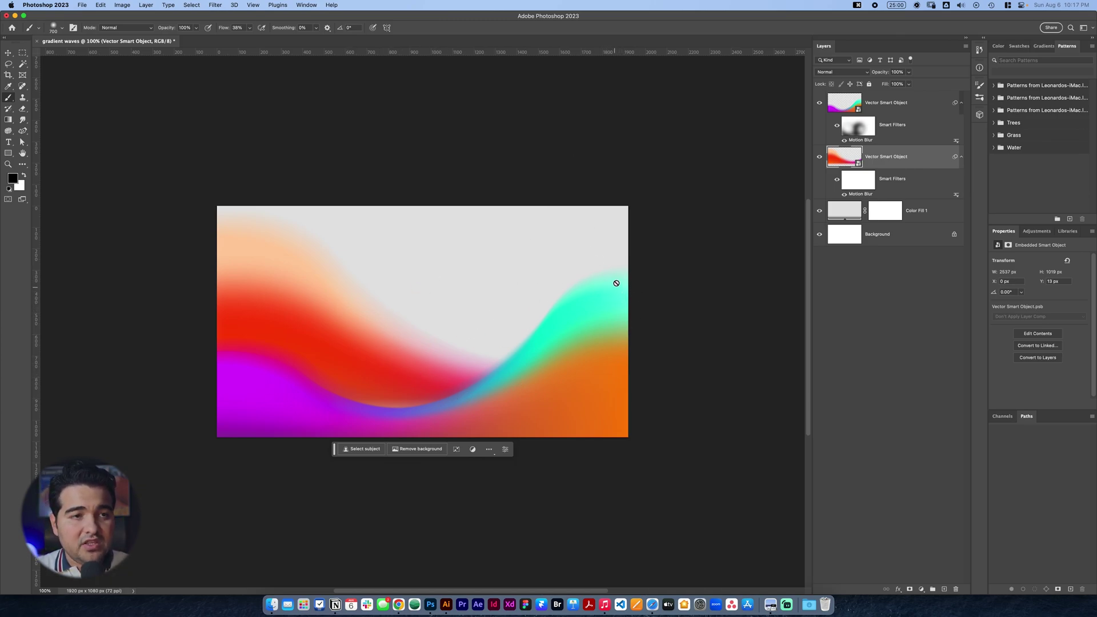
pyautogui.click(866, 182)
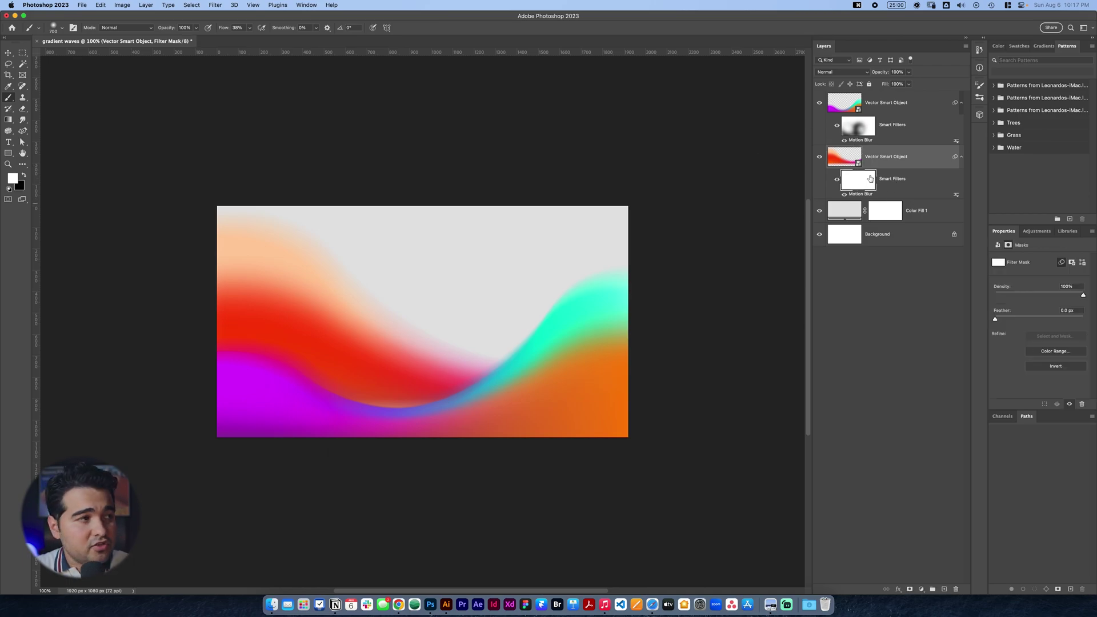
pyautogui.press('x')
pyautogui.moveTo(495, 368)
pyautogui.mouseDown()
pyautogui.moveTo(455, 408)
pyautogui.moveTo(460, 365)
pyautogui.moveTo(419, 398)
pyautogui.mouseUp()
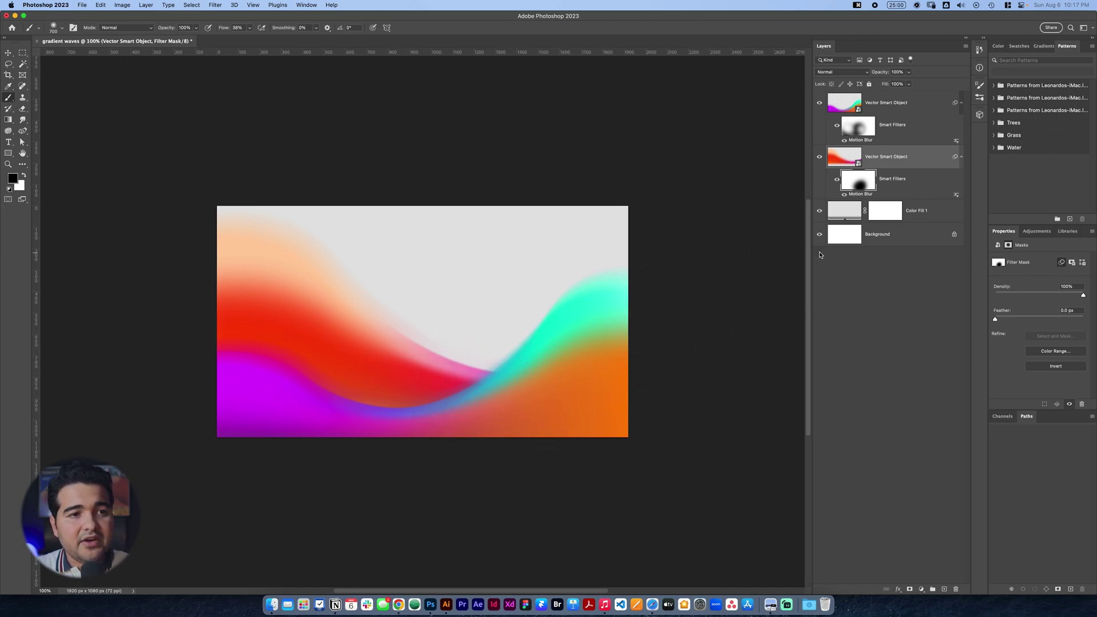
# Group the gray color fill and both wave layers, then convert the group to a smart object.
pyautogui.click(847, 282)
pyautogui.click(920, 201)
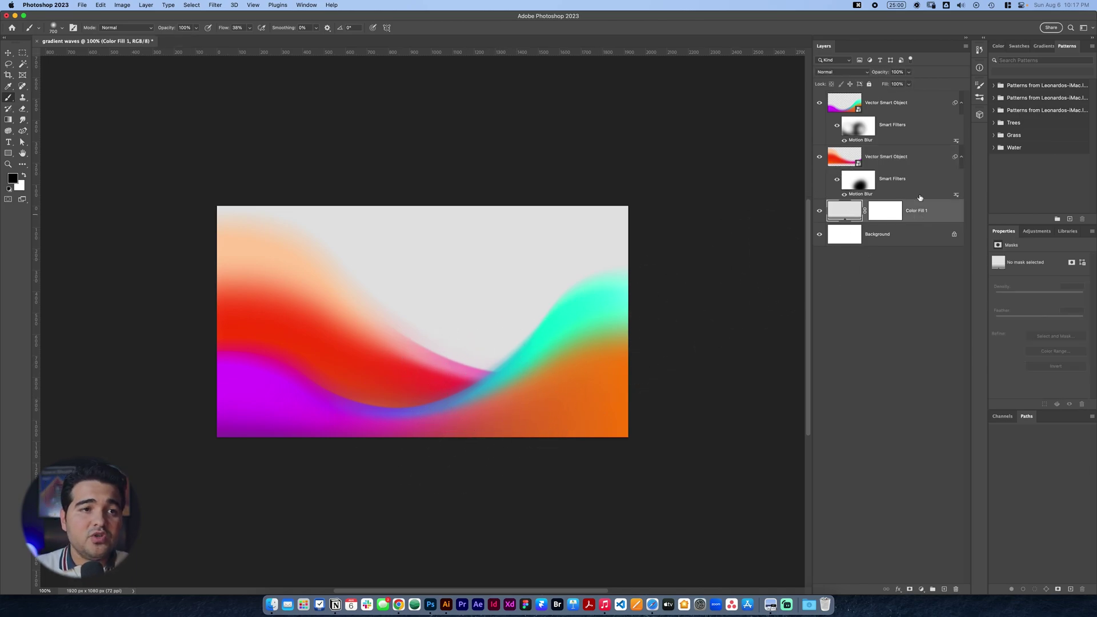
pyautogui.keyDown('shift'); pyautogui.click(910, 100); pyautogui.keyUp('shift')
pyautogui.press('super+g')
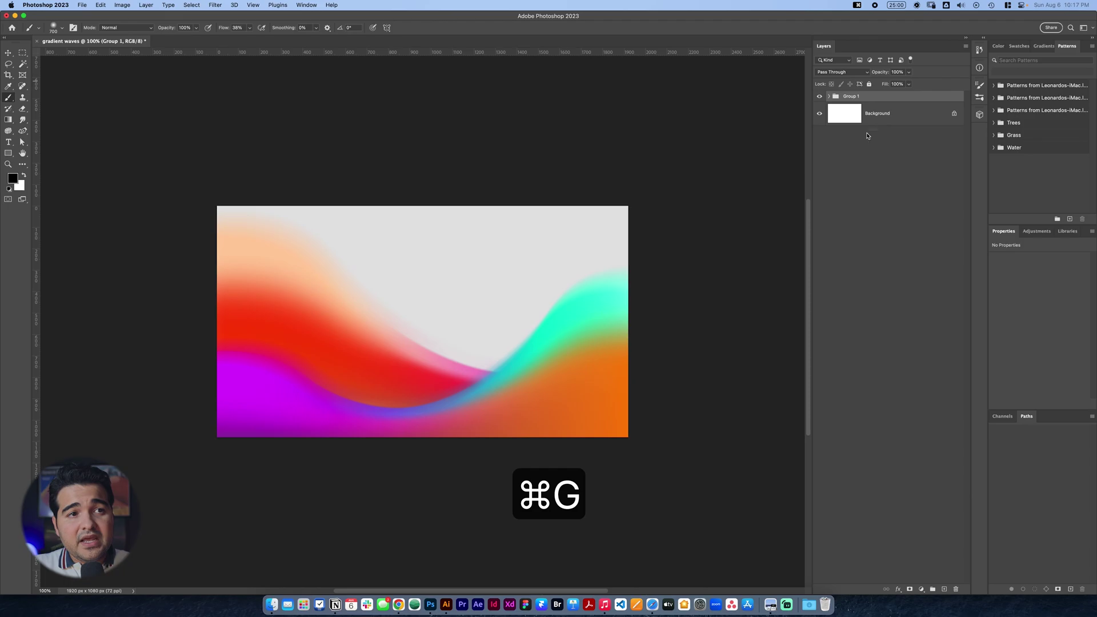
pyautogui.rightClick(899, 95)
pyautogui.click(930, 225)
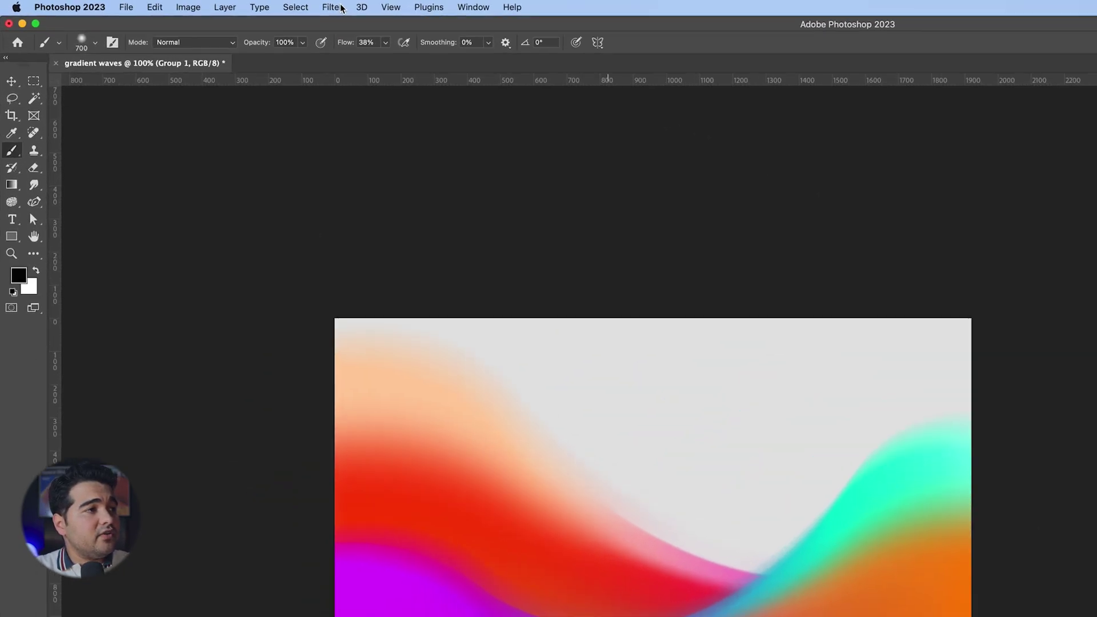
# Add the Grain texture to the combined artwork through the Filter Gallery, with an intensity of 14.
pyautogui.click(215, 5)
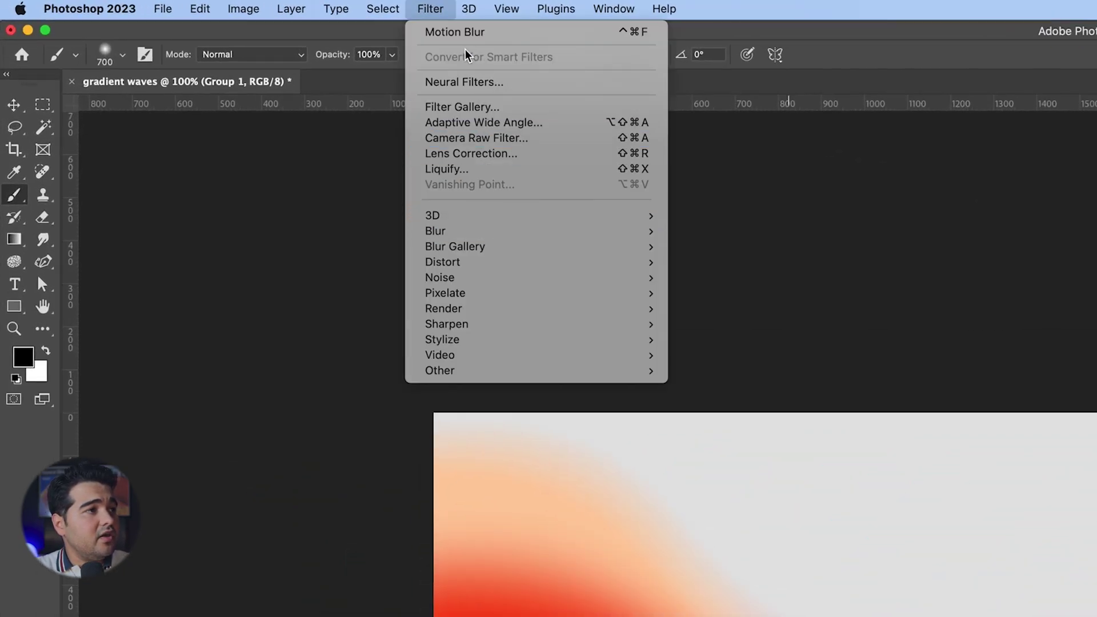
pyautogui.click(463, 107)
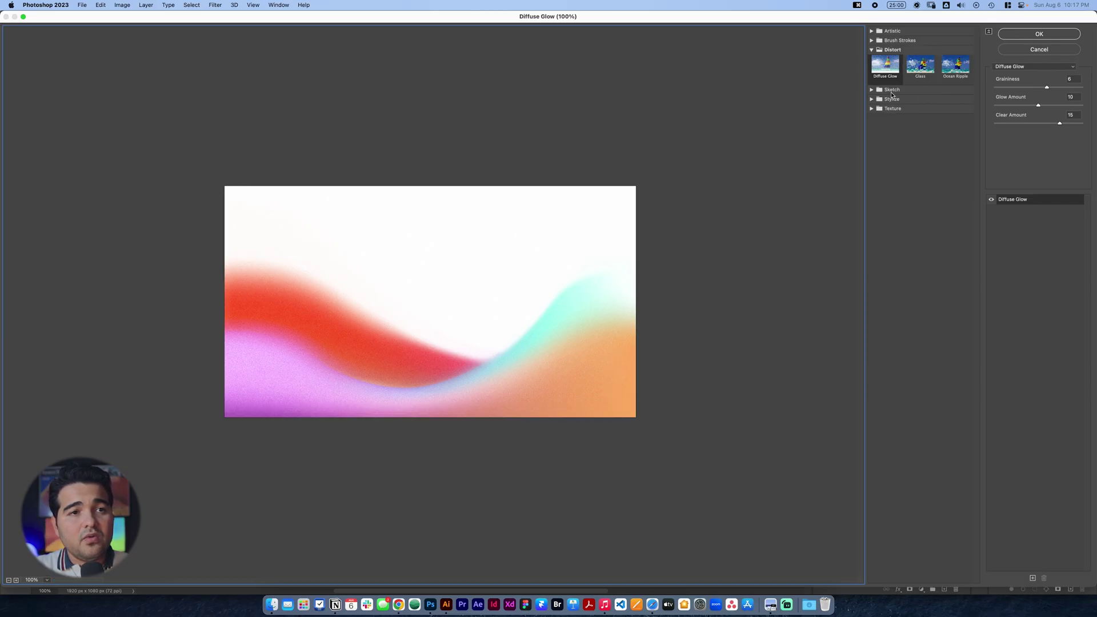
pyautogui.click(873, 109)
pyautogui.click(920, 125)
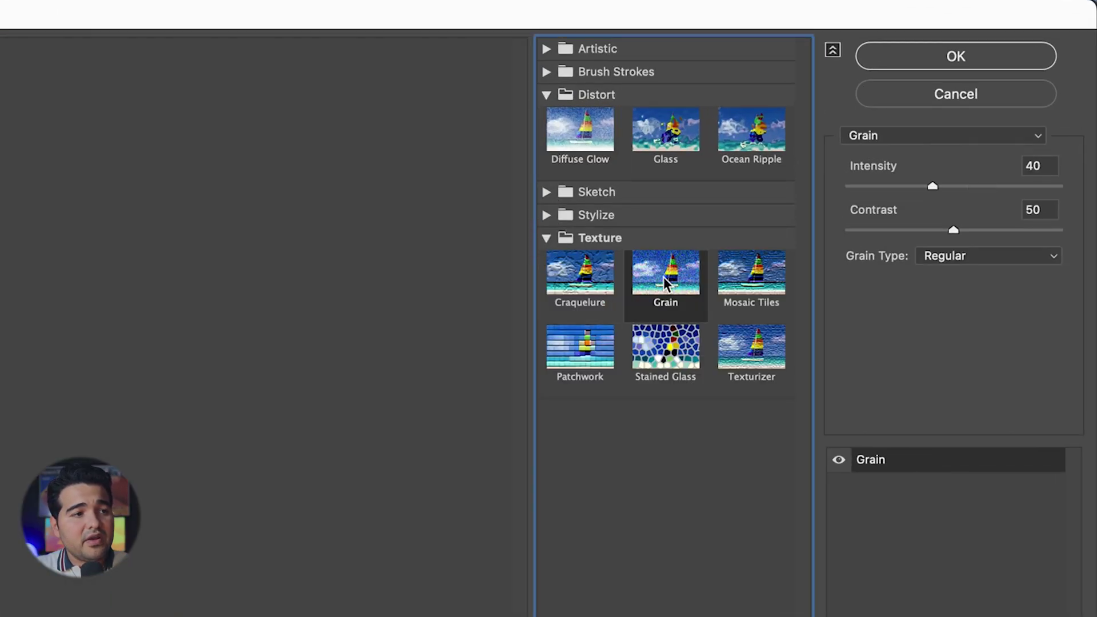
pyautogui.moveTo(924, 187); pyautogui.dragTo(880, 187)
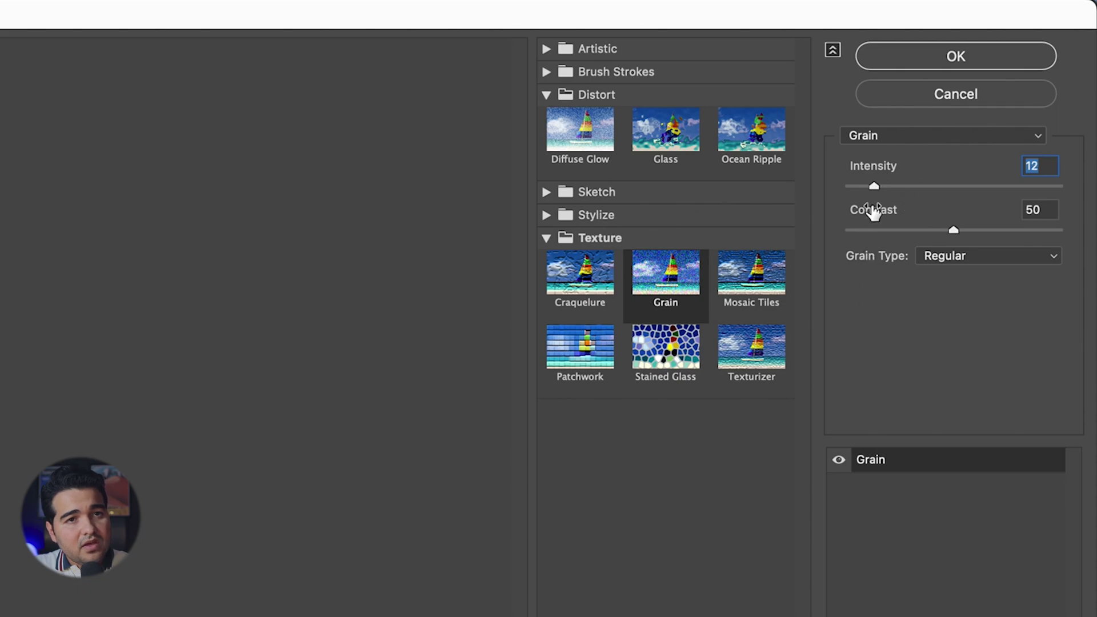
pyautogui.moveTo(875, 187); pyautogui.dragTo(877, 185)
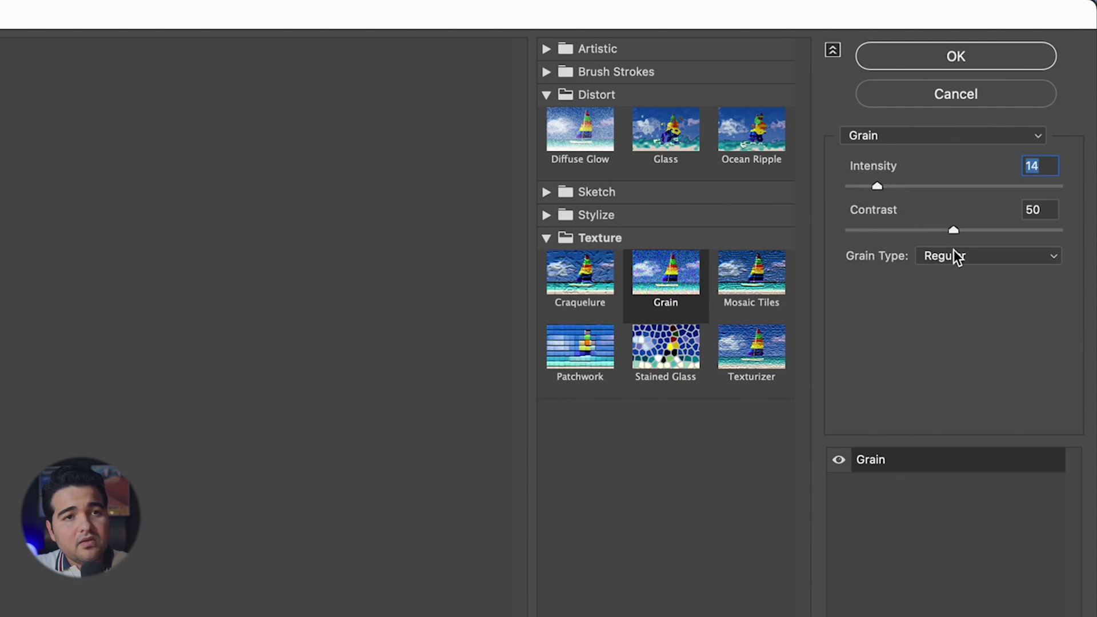
# Set the grain type to Soft with an intensity of 24 and apply the filter.
pyautogui.click(954, 256)
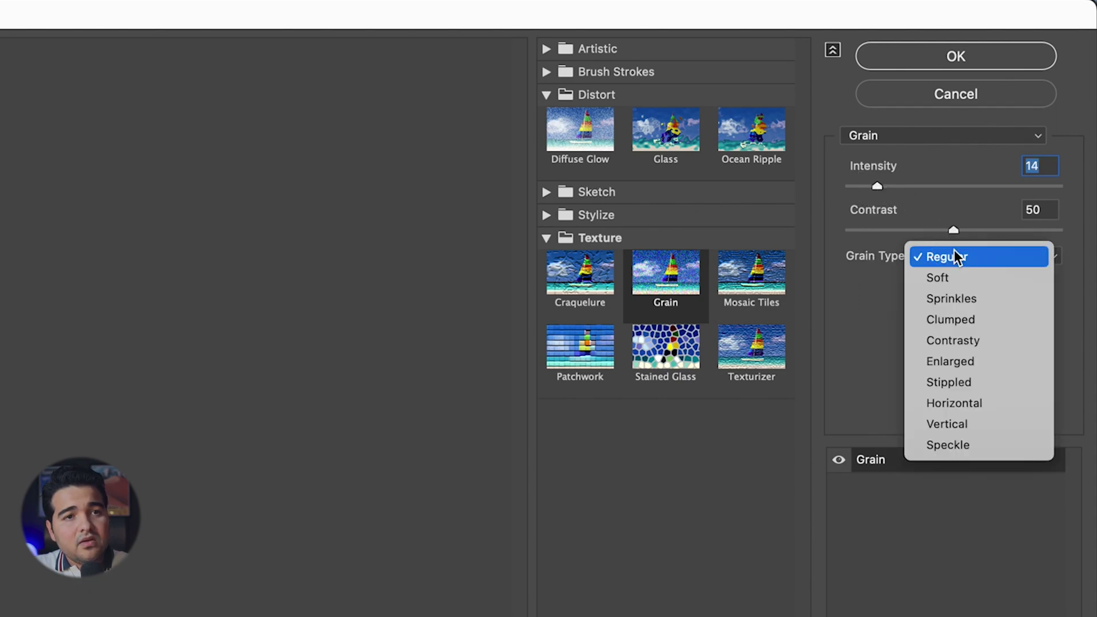
pyautogui.click(968, 279)
pyautogui.moveTo(880, 185); pyautogui.dragTo(898, 186)
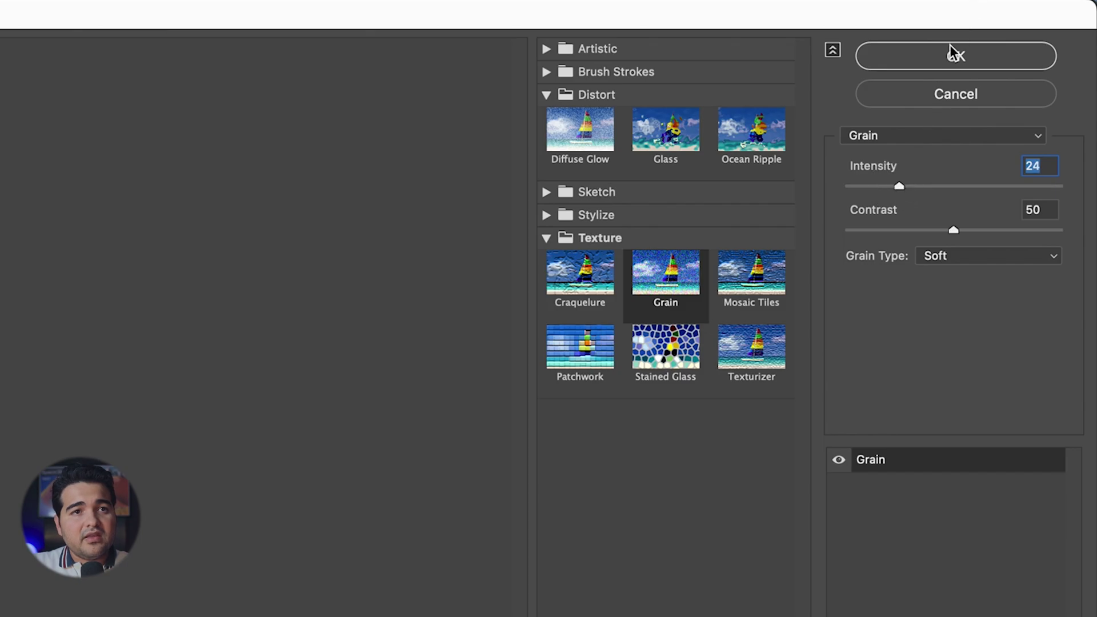
pyautogui.click(955, 56)
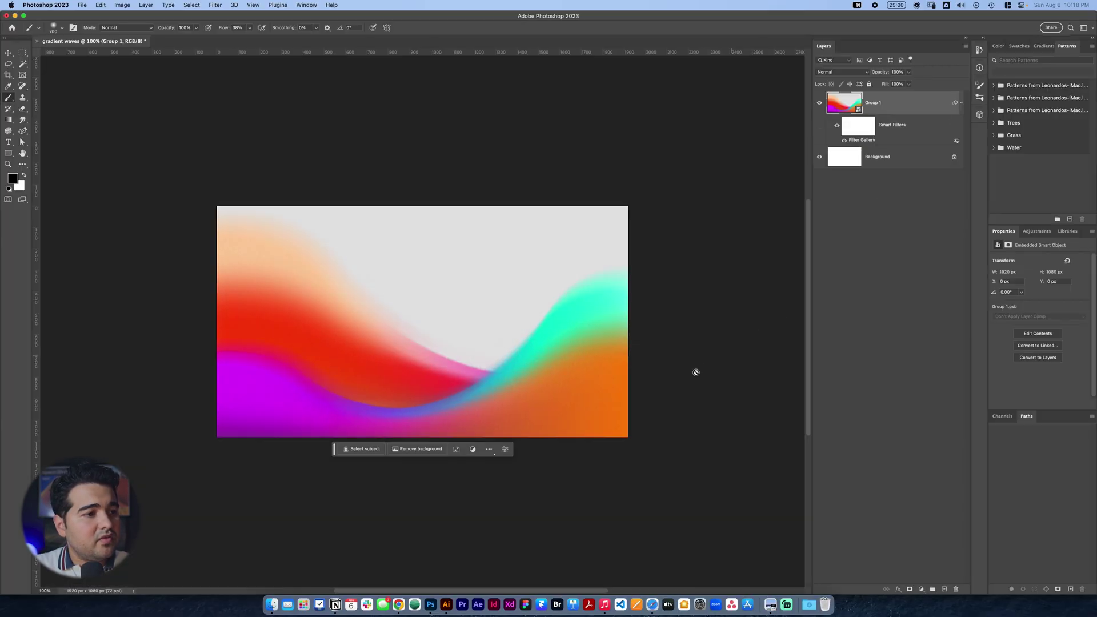
# Add a text layer reading "gradient Waves" near the middle of the canvas, at 50 pt in SaaSeriesFDOT.
pyautogui.press('v')
pyautogui.scroll(-2, 636, 446)
pyautogui.click(333, 177)
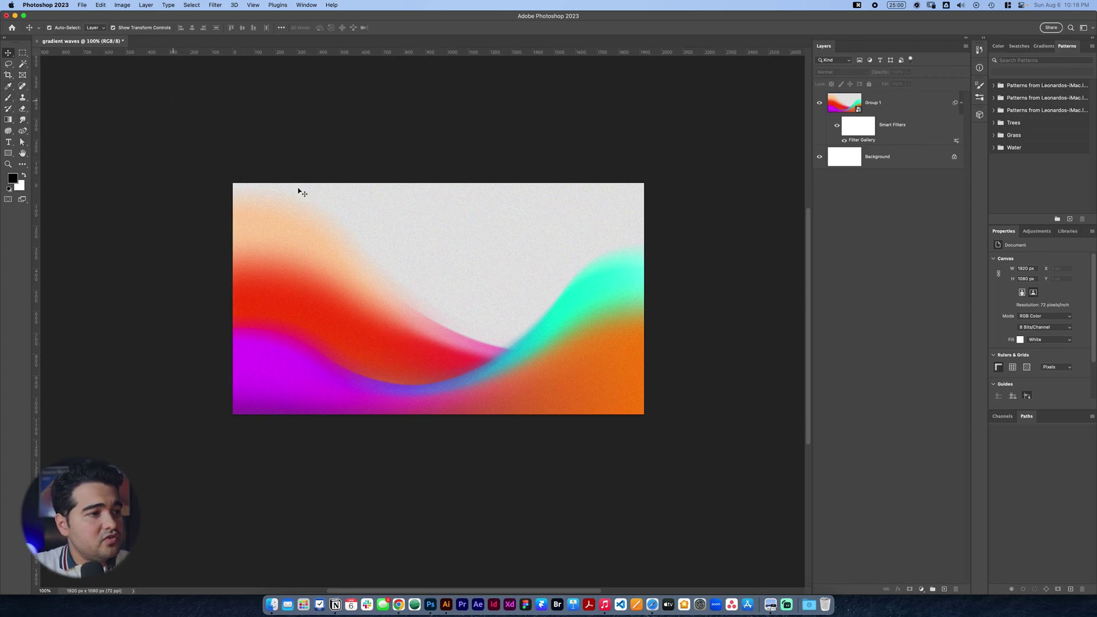
pyautogui.press('t')
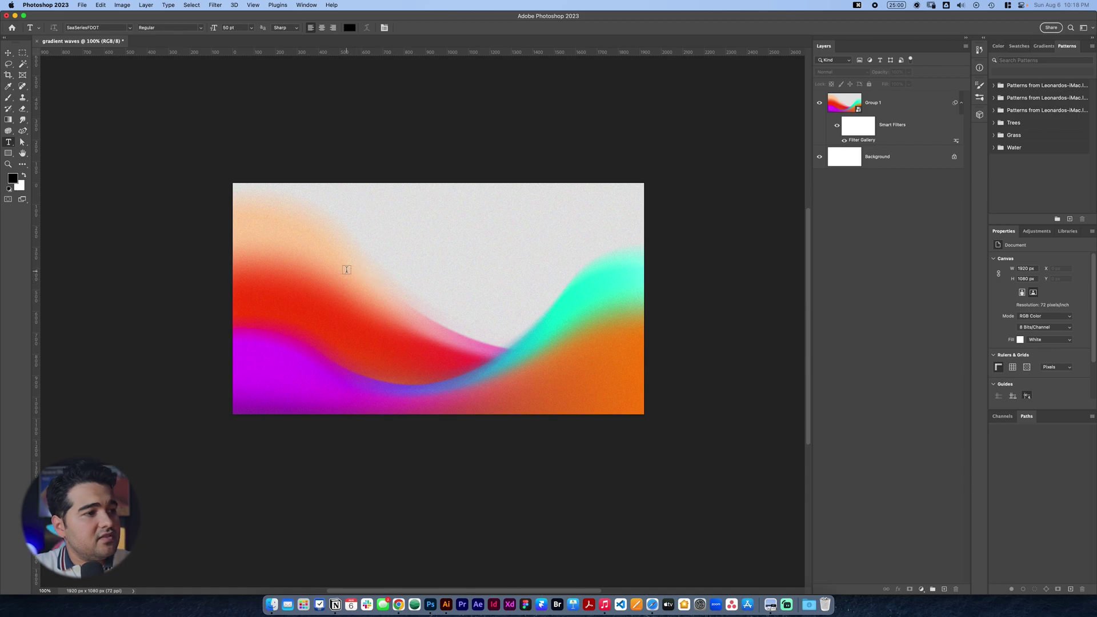
pyautogui.click(353, 270)
pyautogui.press('super+a')
pyautogui.press('BackSpace')
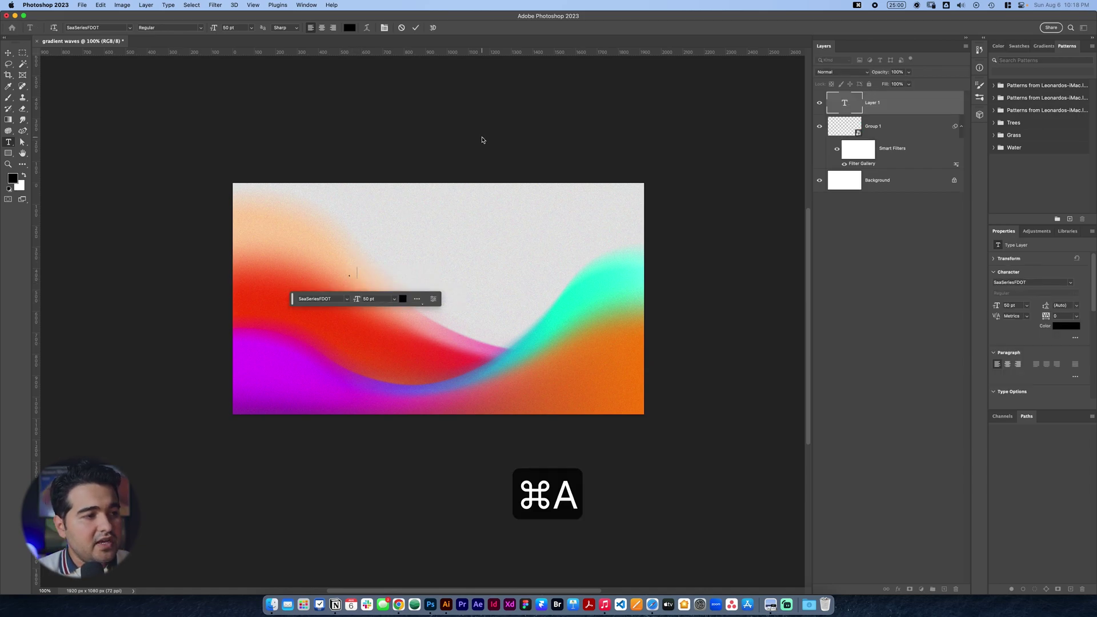
pyautogui.write('GRADIENTSWaves')
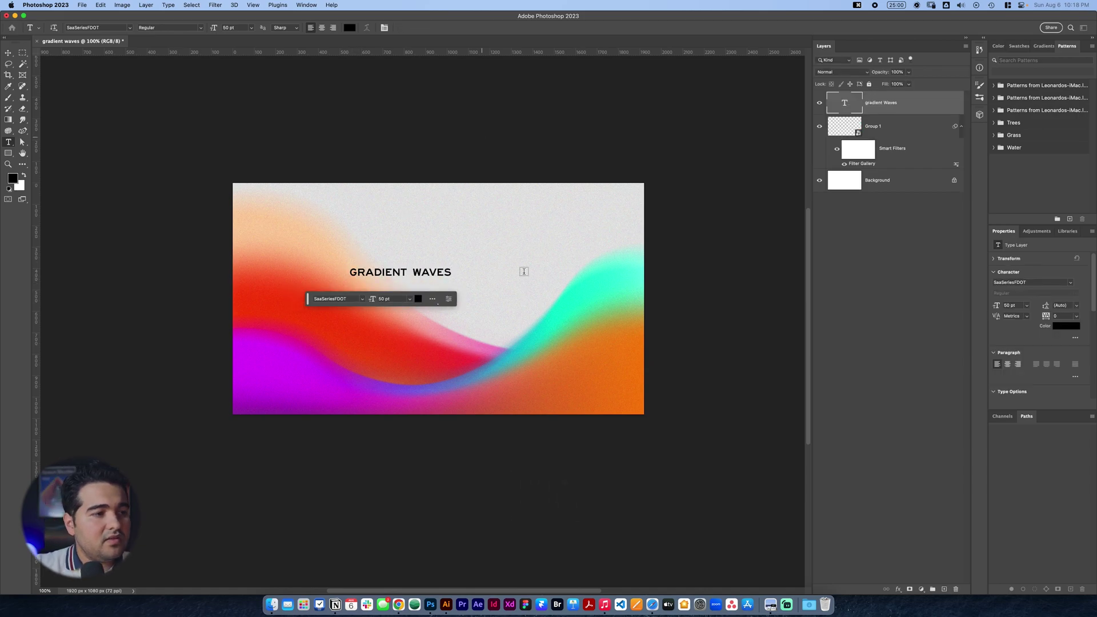
# Scale the title text up to about 140 pt and move it across the middle of the artwork.
pyautogui.press('super+t')
pyautogui.moveTo(453, 278); pyautogui.dragTo(548, 343)
pyautogui.moveTo(497, 265); pyautogui.dragTo(543, 303)
pyautogui.press('Return')
# Change the title's font to Vultura and capitalize its first letter so it reads "Gradient Waves".
pyautogui.press('t')
pyautogui.press('super+a')
pyautogui.click(338, 307)
pyautogui.press('super+a')
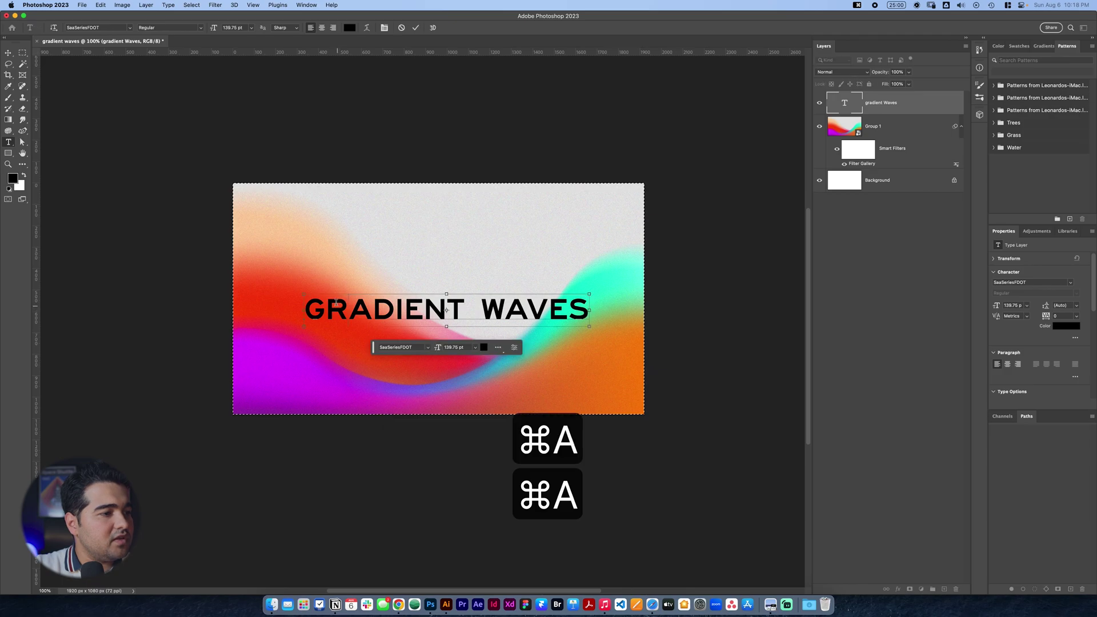
pyautogui.click(83, 28)
pyautogui.write('Vultura')
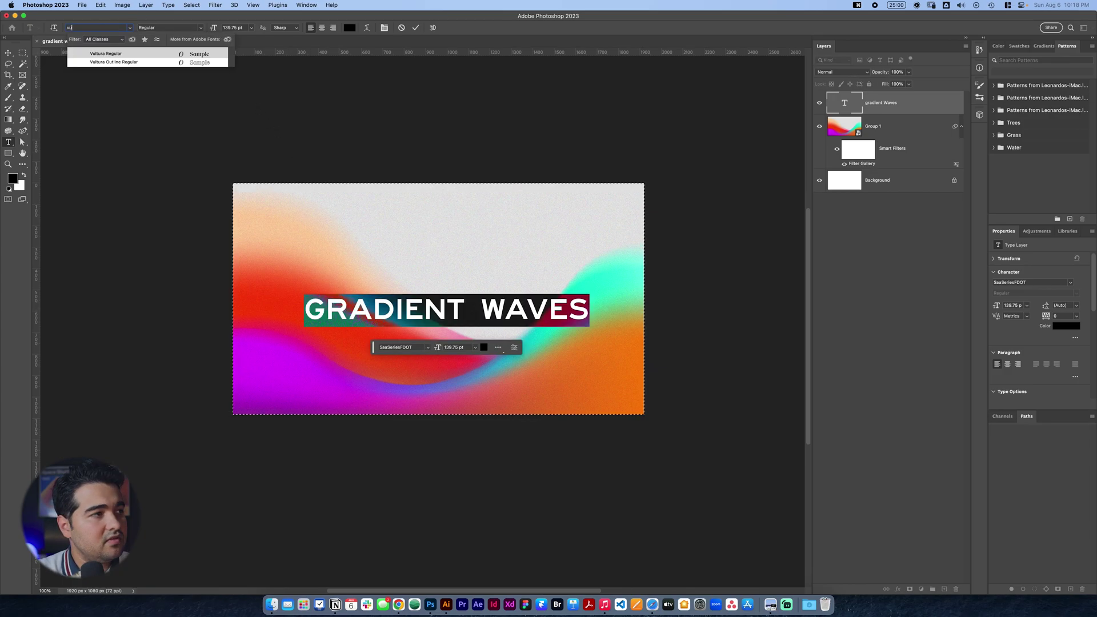
pyautogui.press('Return')
pyautogui.press('Left')
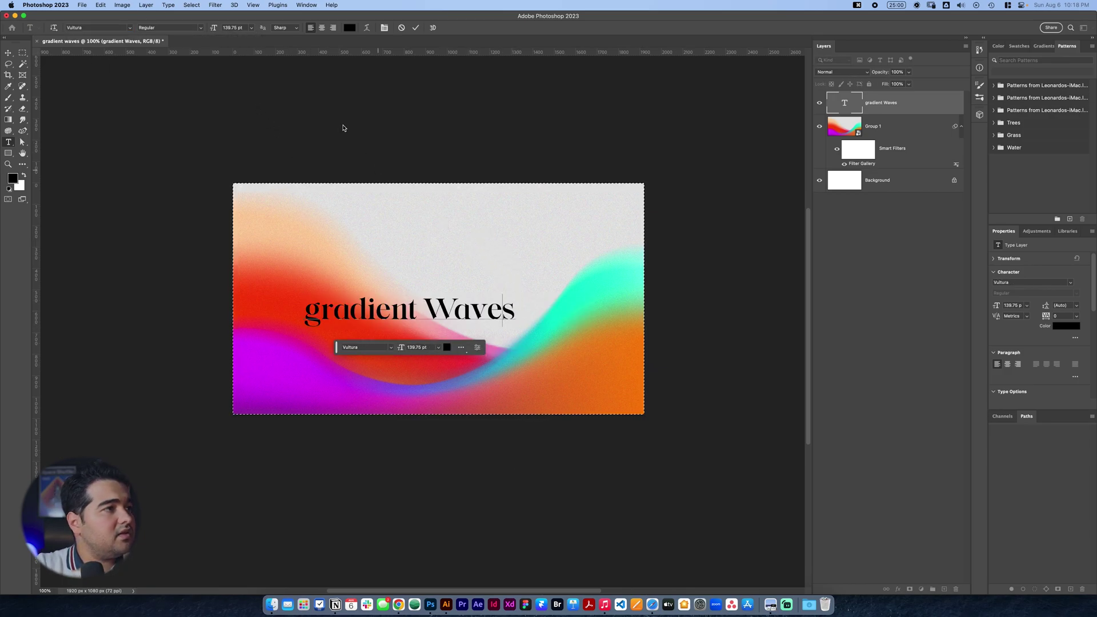
pyautogui.press('Delete')
pyautogui.write('G')
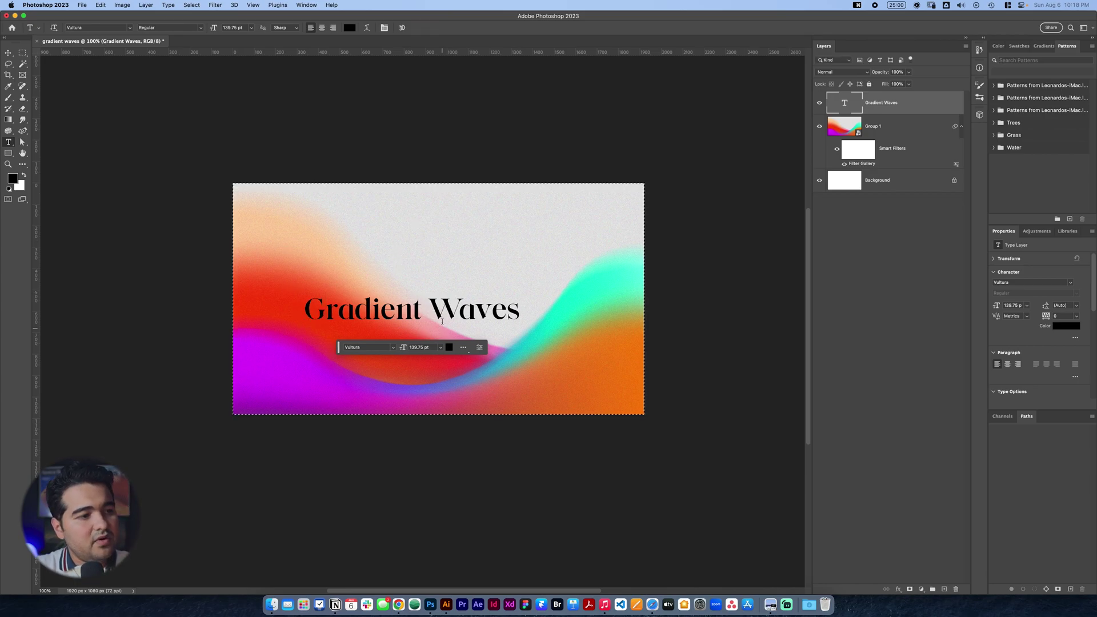
# Cut the word "Waves" out of the title and clear the canvas selection.
pyautogui.doubleClick(475, 309)
pyautogui.click(426, 305)
pyautogui.tripleClick(426, 305)
pyautogui.moveTo(426, 306); pyautogui.dragTo(520, 320)
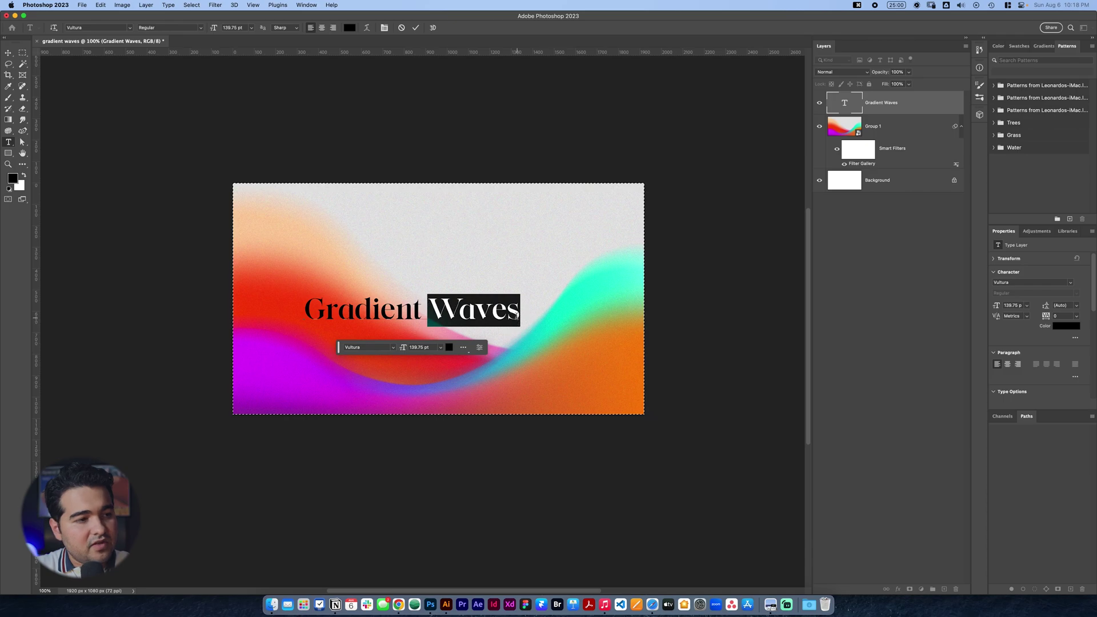
pyautogui.press('super+x')
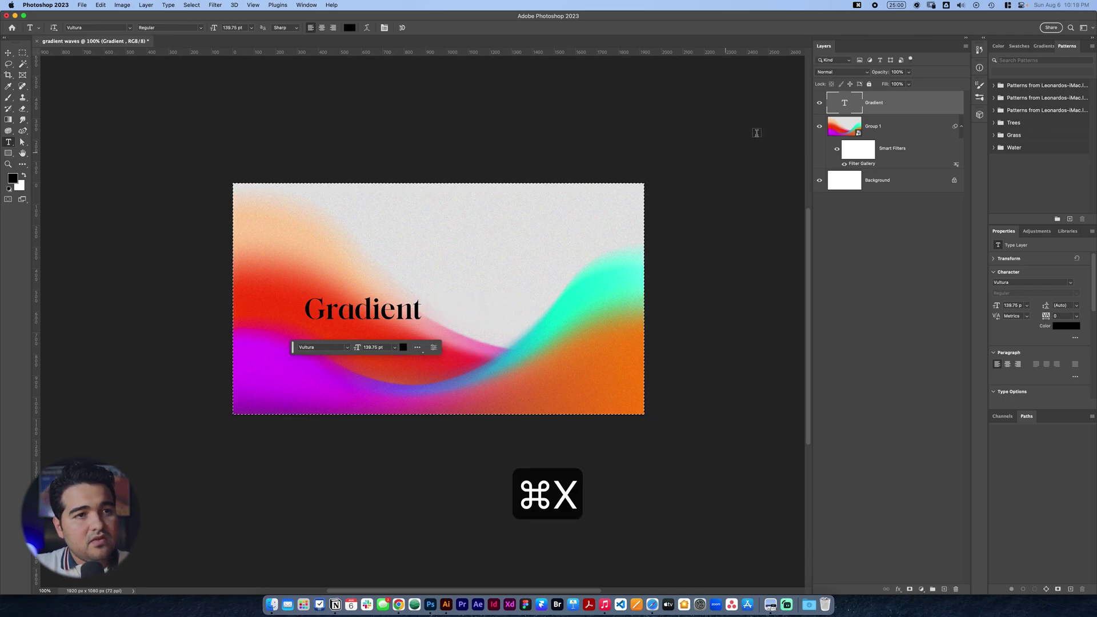
pyautogui.press('super+t')
pyautogui.press('super+d')
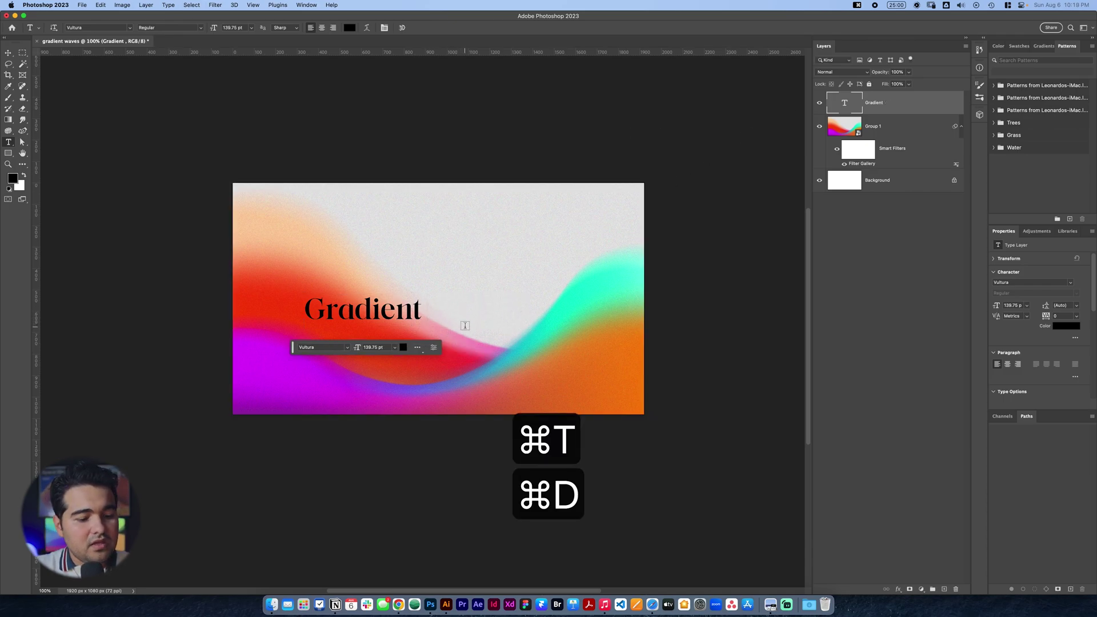
# Enlarge the "Gradient" text to about 348 pt and position it across the middle of the canvas.
pyautogui.press('super+t')
pyautogui.moveTo(427, 325); pyautogui.dragTo(583, 240)
pyautogui.moveTo(562, 297); pyautogui.dragTo(536, 311)
pyautogui.press('Return')
pyautogui.press('t')
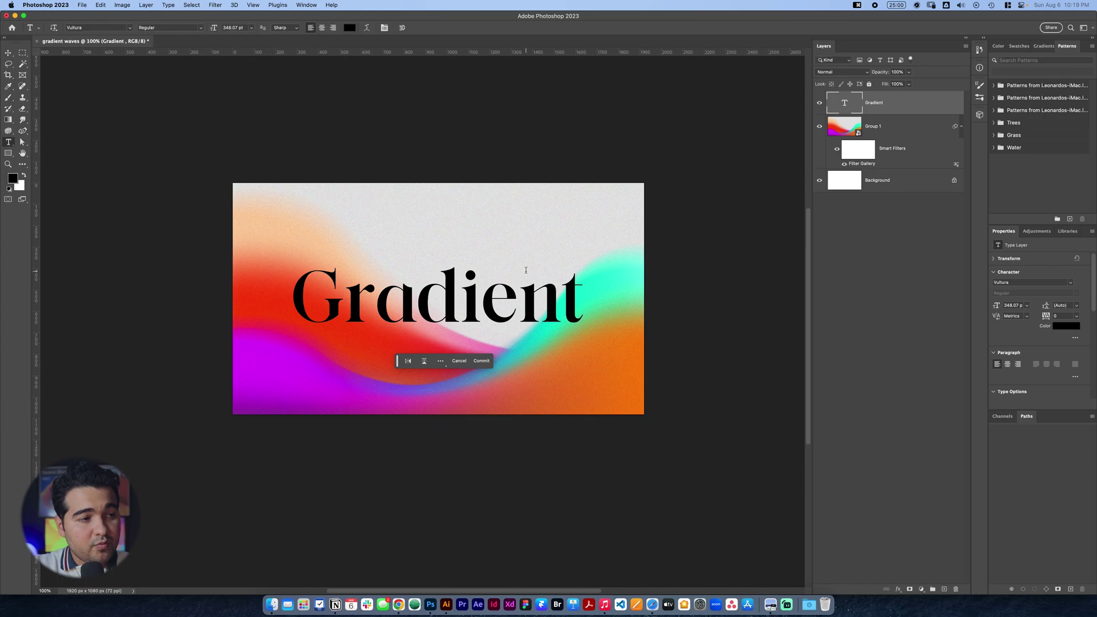
# Align the "Gradient" text to the vertical center of the canvas and clear the selection.
pyautogui.press('super+a')
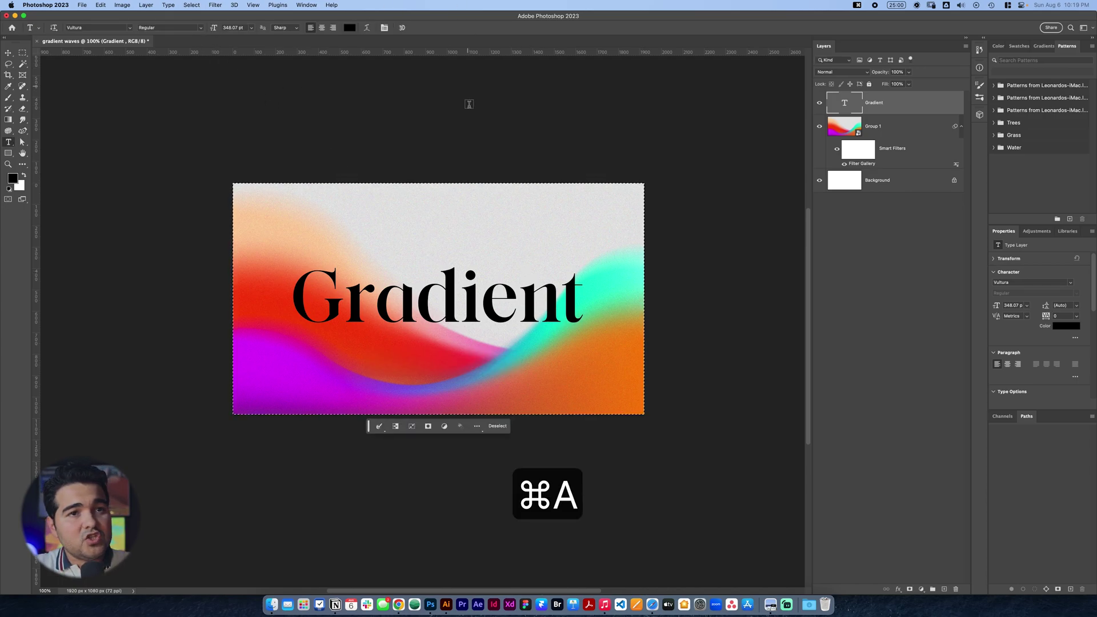
pyautogui.click(8, 53)
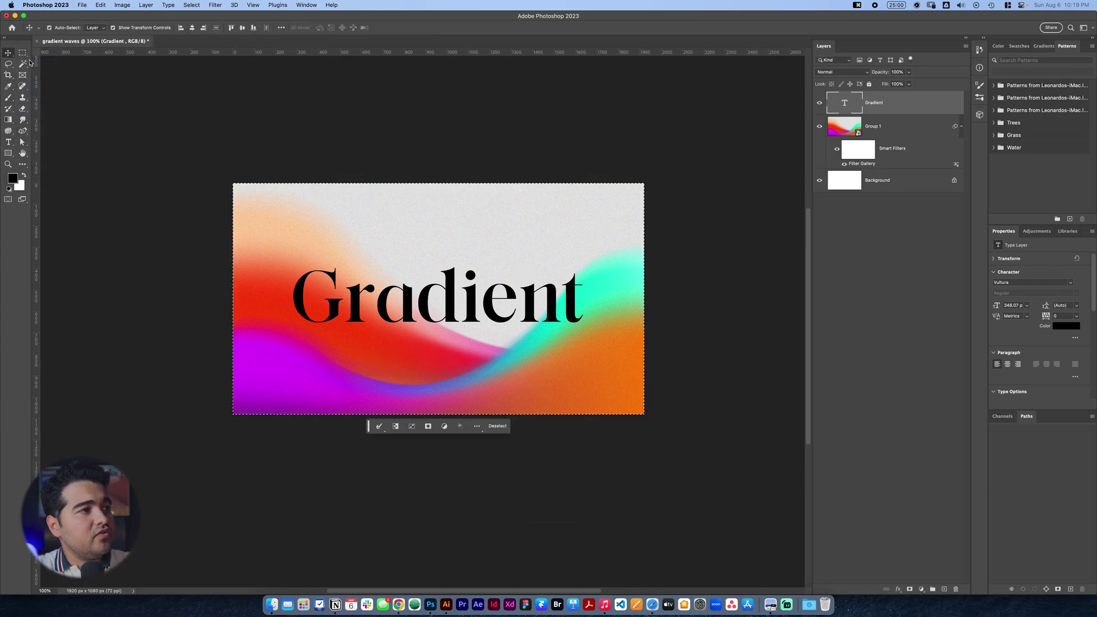
pyautogui.click(242, 28)
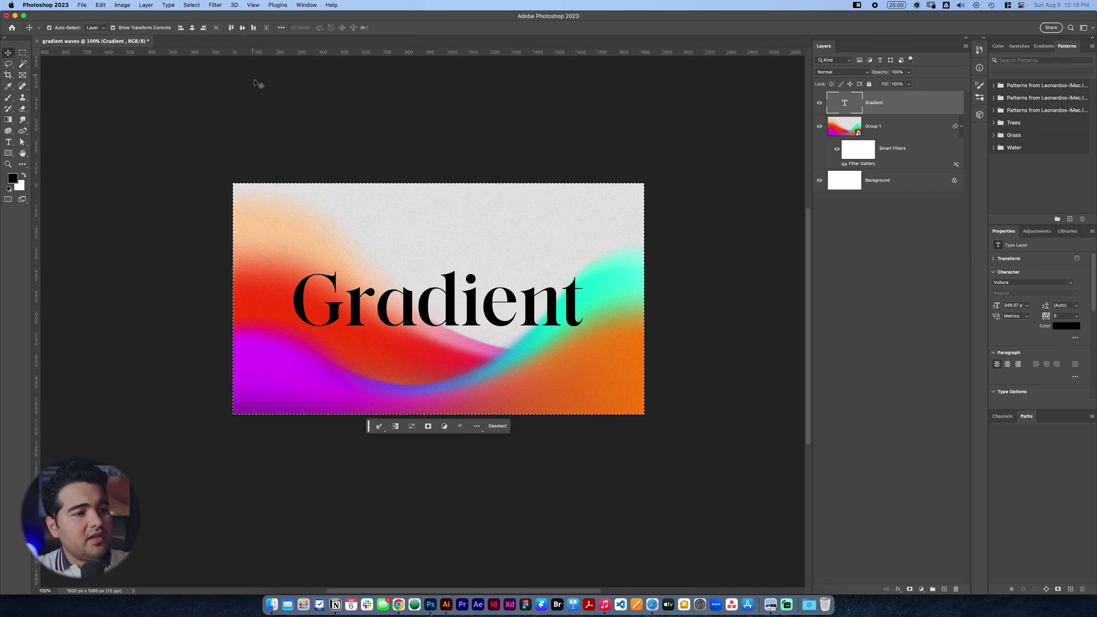
pyautogui.press('super+d')
# Add a separate text layer reading "waves" below "Gradient" and set its font to SaaSeriesEMDOT.
pyautogui.press('super+v')
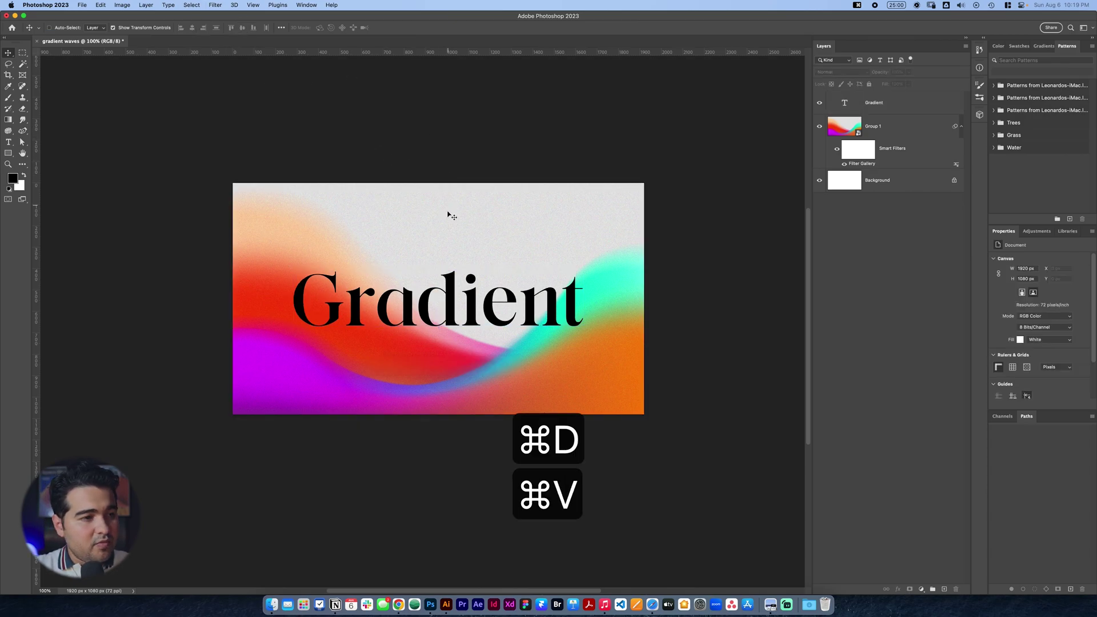
pyautogui.press('t')
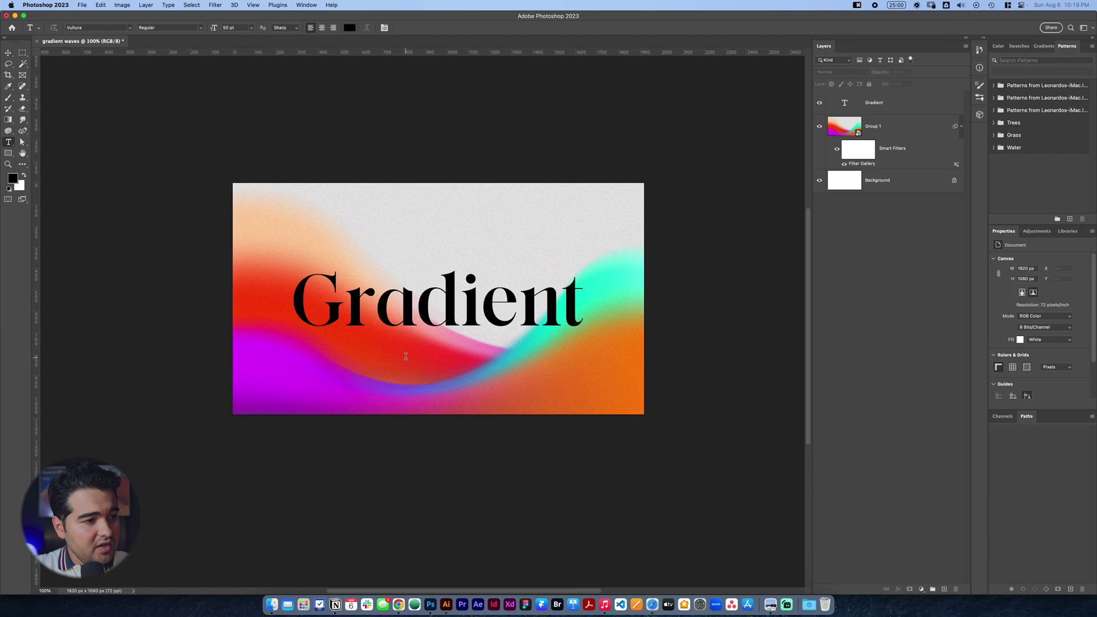
pyautogui.click(405, 354)
pyautogui.write('waves')
pyautogui.press('super+a')
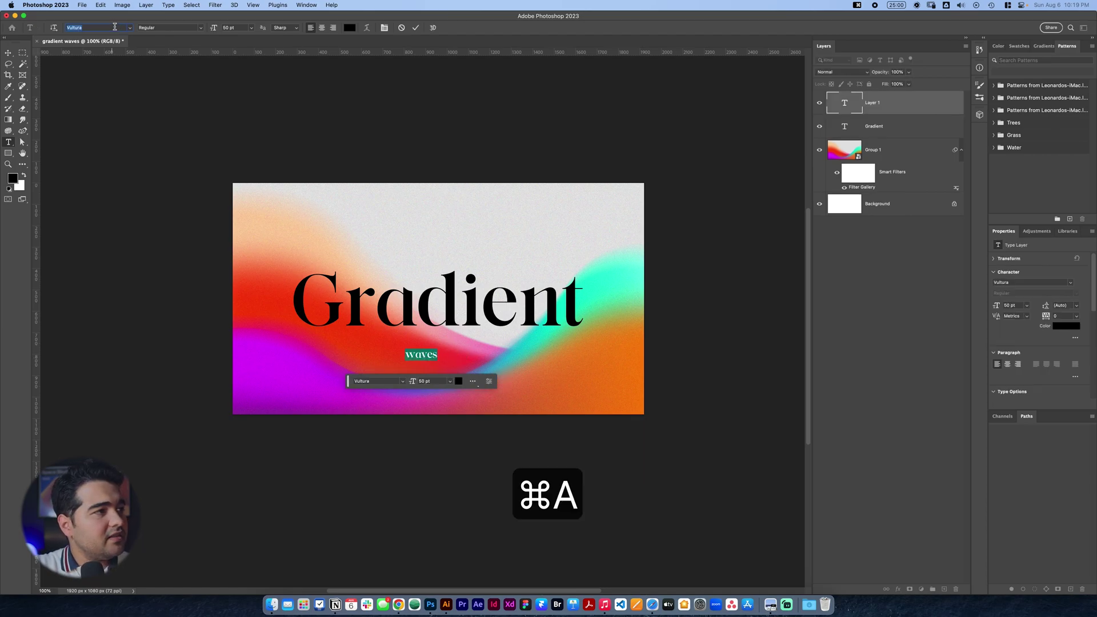
pyautogui.write('saa')
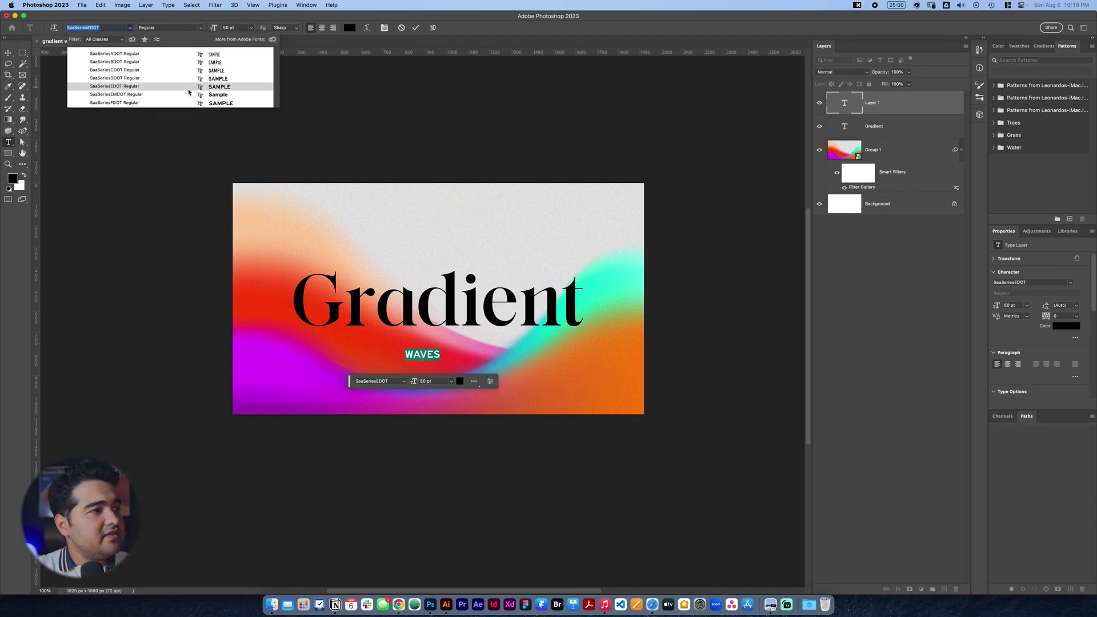
pyautogui.click(172, 95)
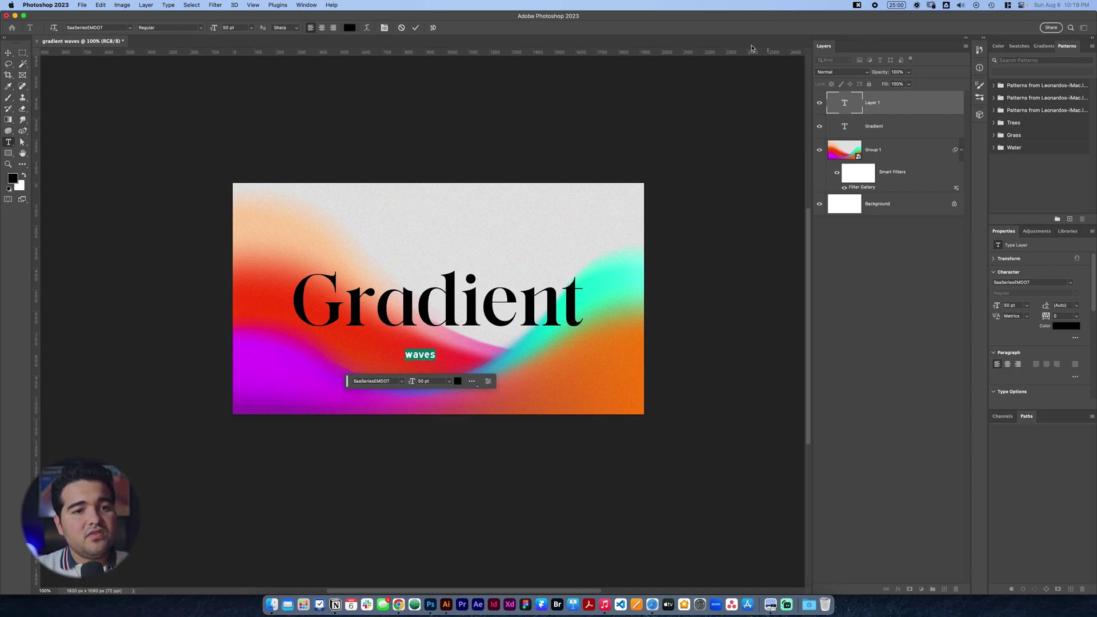
# Set the "waves" text in all caps and change its font to SaaSeriesFDOT.
pyautogui.click(1013, 392)
pyautogui.click(997, 367)
pyautogui.moveTo(1092, 302); pyautogui.dragTo(1093, 294)
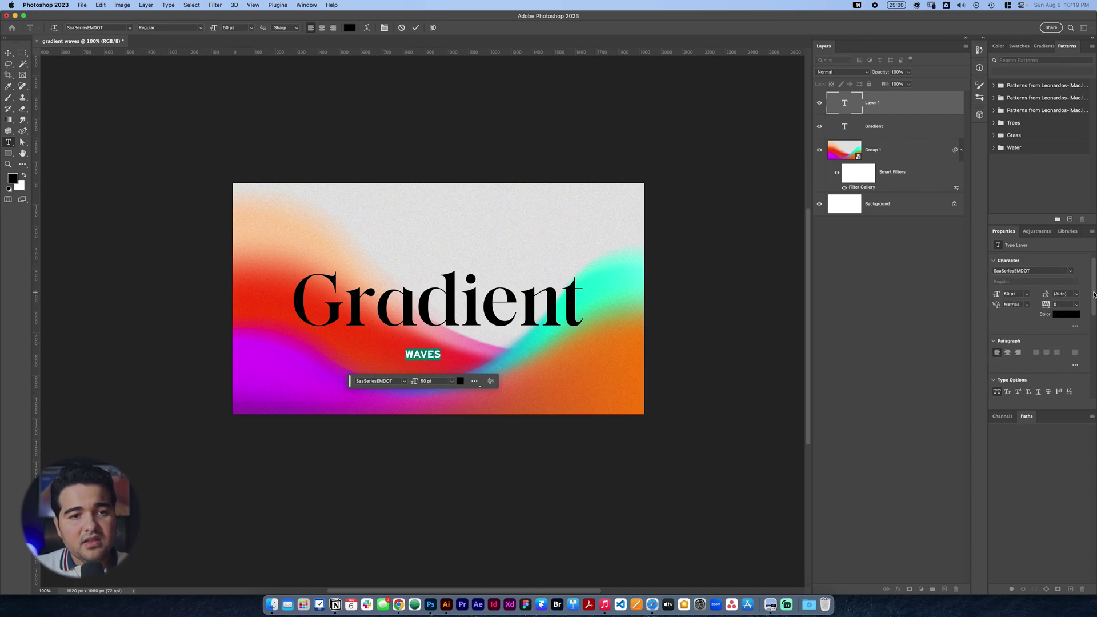
pyautogui.click(1071, 272)
pyautogui.click(1035, 270)
pyautogui.press('super+a')
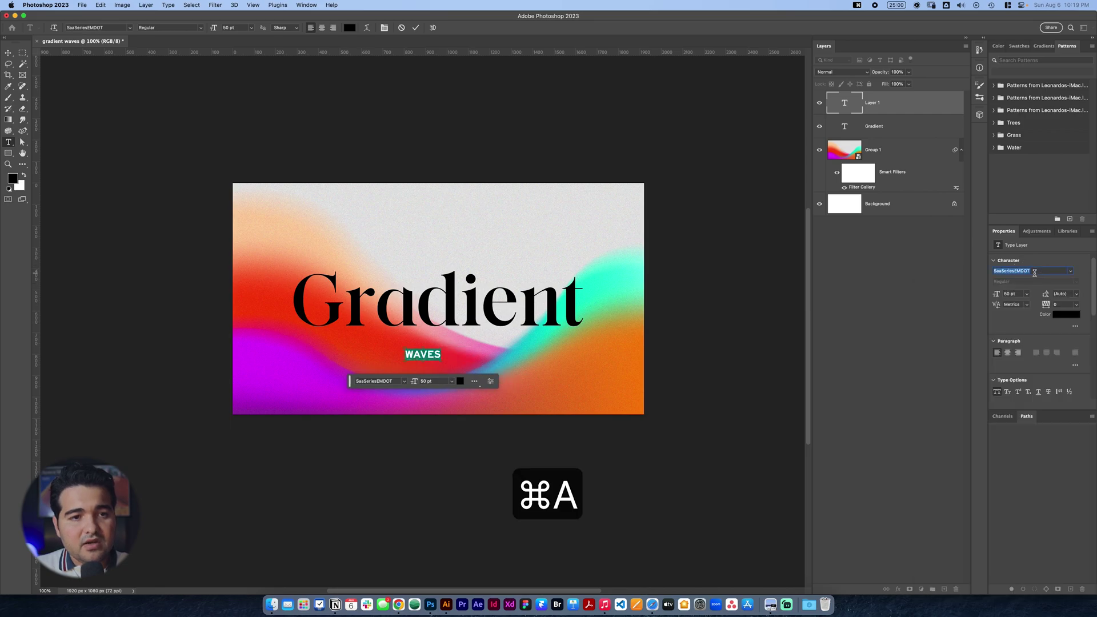
pyautogui.write('saaseriesf')
pyautogui.press('Return')
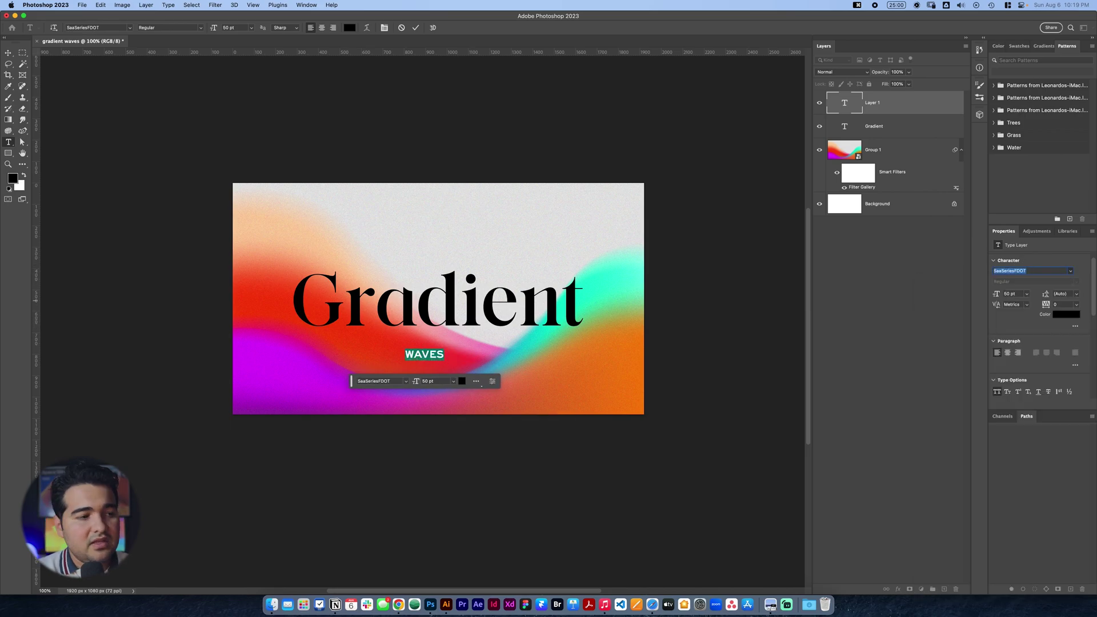
# Scale the "WAVES" text to about 73 pt and move it beneath the last letters of "Gradient".
pyautogui.press('super+t')
pyautogui.moveTo(440, 358); pyautogui.dragTo(527, 342)
pyautogui.press('Return')
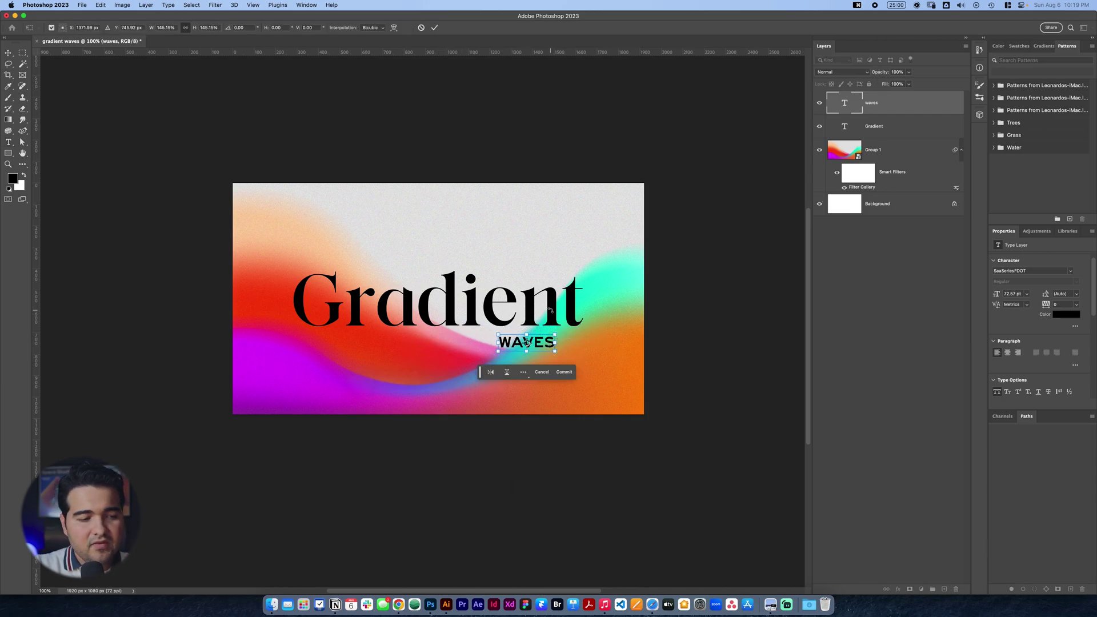
# Widen the letter tracking of "WAVES" to 360 so it spans toward the end of "Gradient".
pyautogui.press('super+a')
pyautogui.hotkey('alt', 'Right')
pyautogui.hotkey('alt', 'Right')
pyautogui.hotkey('alt', 'Right')
pyautogui.hotkey('alt', 'Right')
pyautogui.hotkey('alt', 'Right')
pyautogui.hotkey('alt', 'Right')
pyautogui.hotkey('alt', 'Right')
pyautogui.hotkey('alt', 'Right')
pyautogui.hotkey('alt', 'Right')
pyautogui.hotkey('alt', 'Right')
pyautogui.hotkey('alt', 'Right')
pyautogui.hotkey('alt', 'Right')
pyautogui.hotkey('alt', 'Right')
pyautogui.hotkey('alt', 'Right')
pyautogui.hotkey('alt', 'Right')
pyautogui.hotkey('alt', 'Right')
pyautogui.hotkey('alt', 'Right')
pyautogui.hotkey('alt', 'Right')
pyautogui.hotkey('alt', 'Right')
pyautogui.hotkey('alt', 'Right')
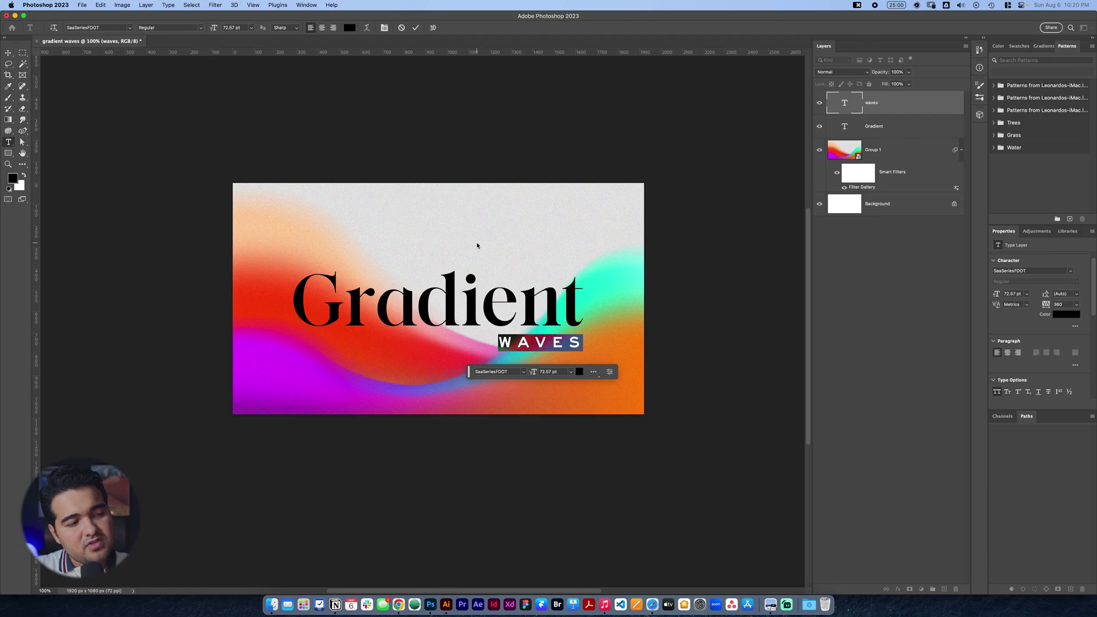
pyautogui.hotkey('alt', 'Left')
pyautogui.click(903, 107)
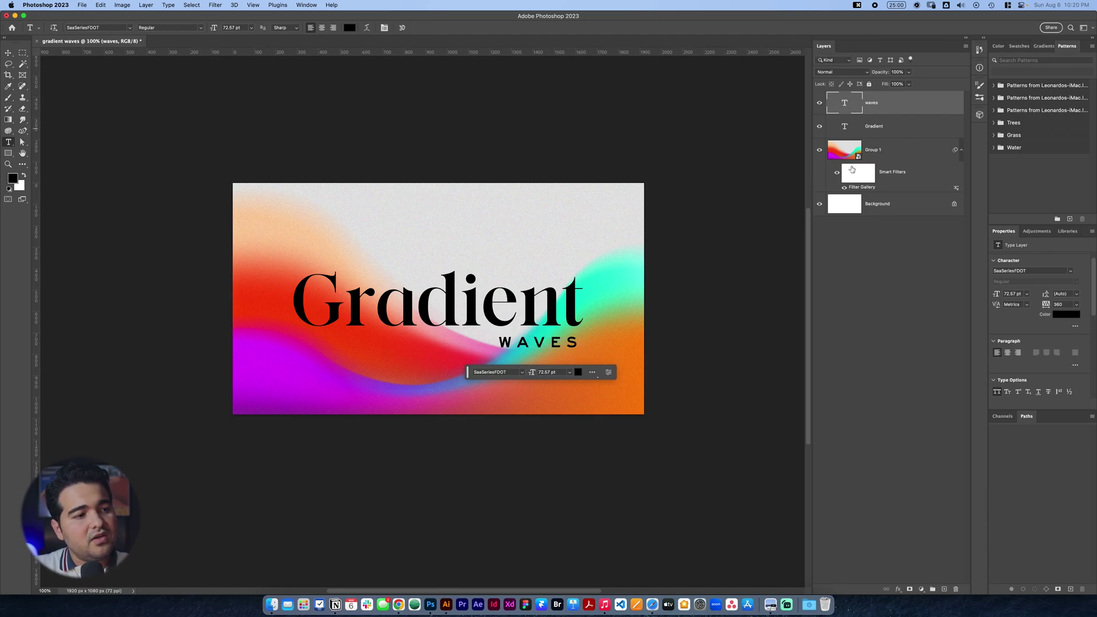
# View the finished design in full-screen mode, fitted to the screen.
pyautogui.press('f')
pyautogui.press('f')
pyautogui.press('super+0')
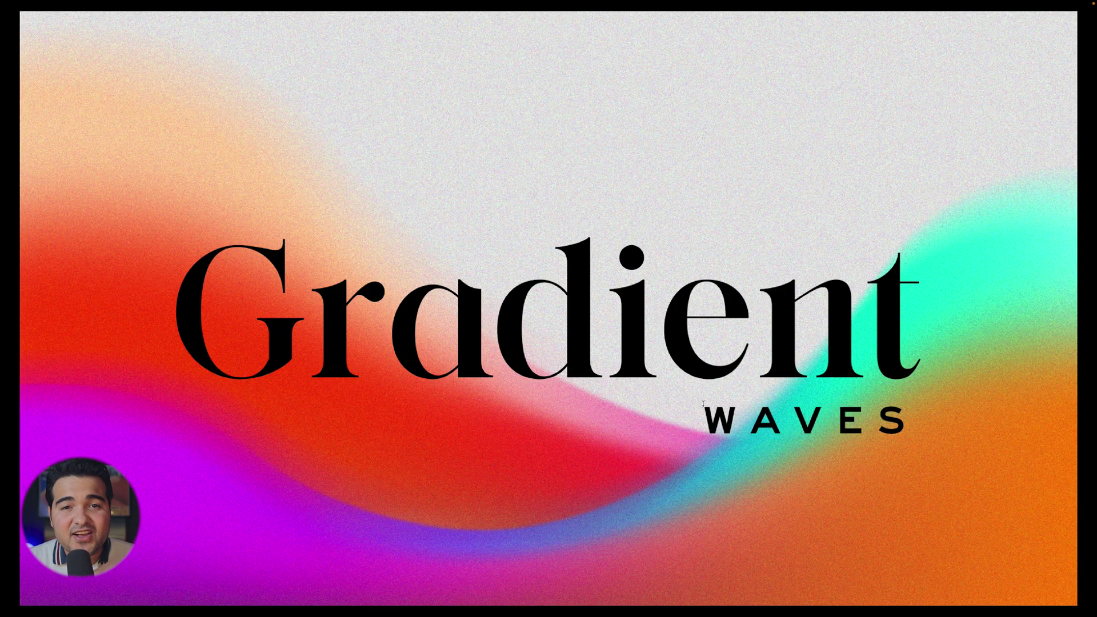